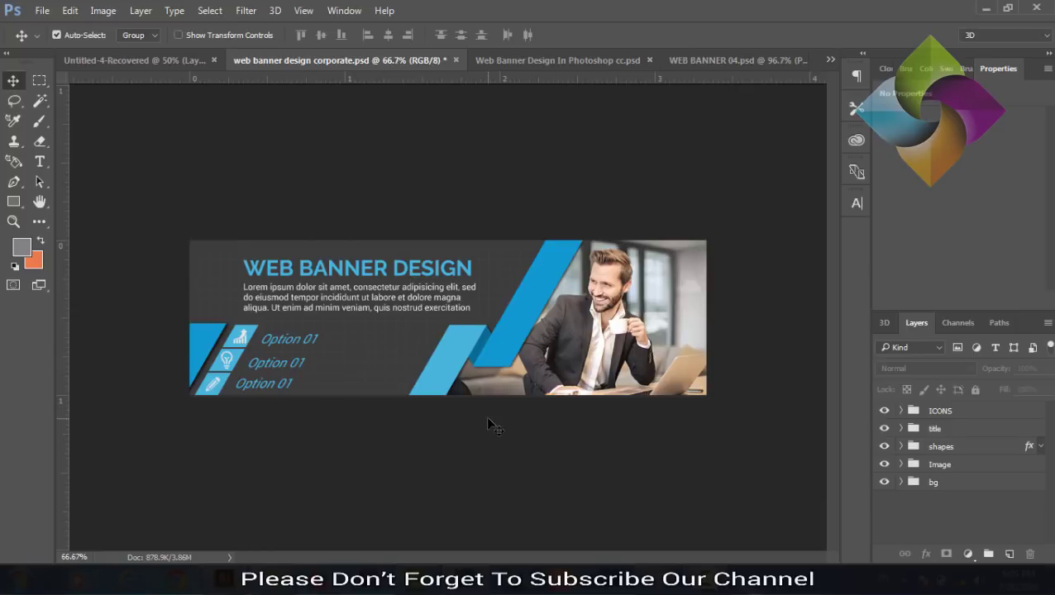
Step: Inspect the Image group's layers in the finished banner, then bring up the File menu
left_click(902, 465)
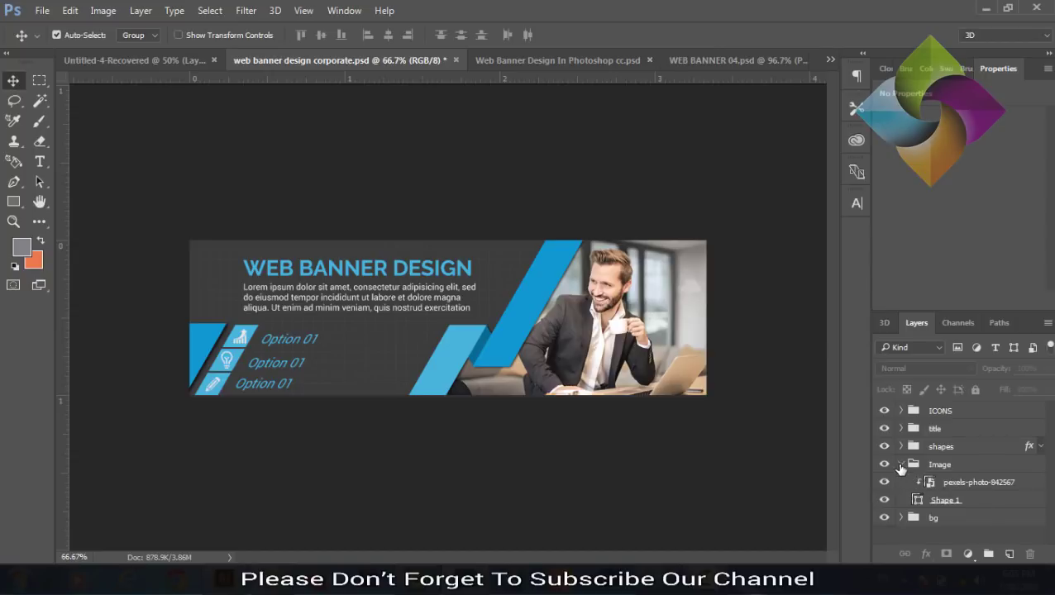
left_click(901, 464)
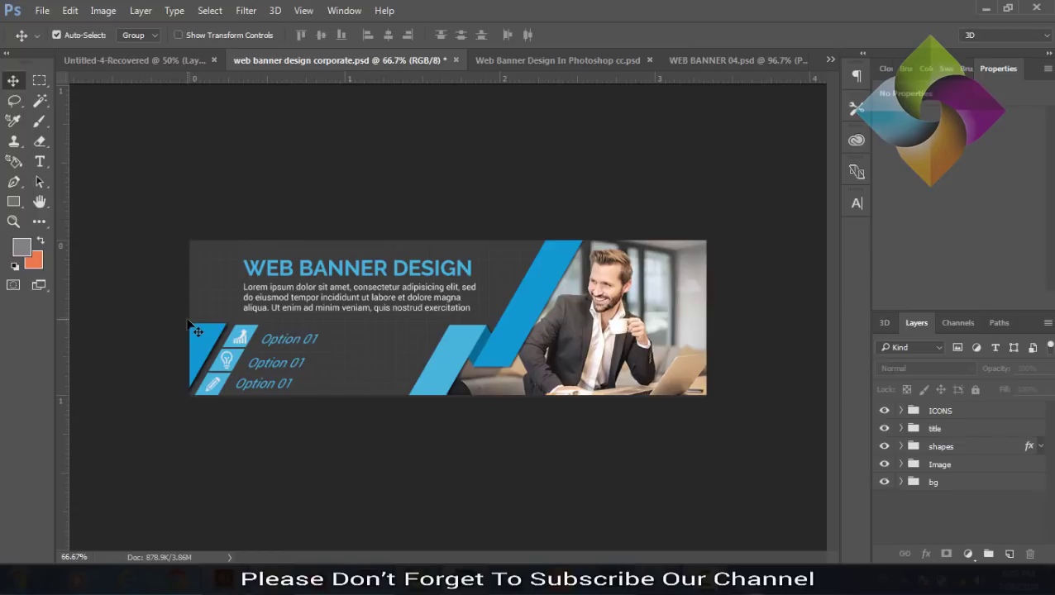
left_click(38, 13)
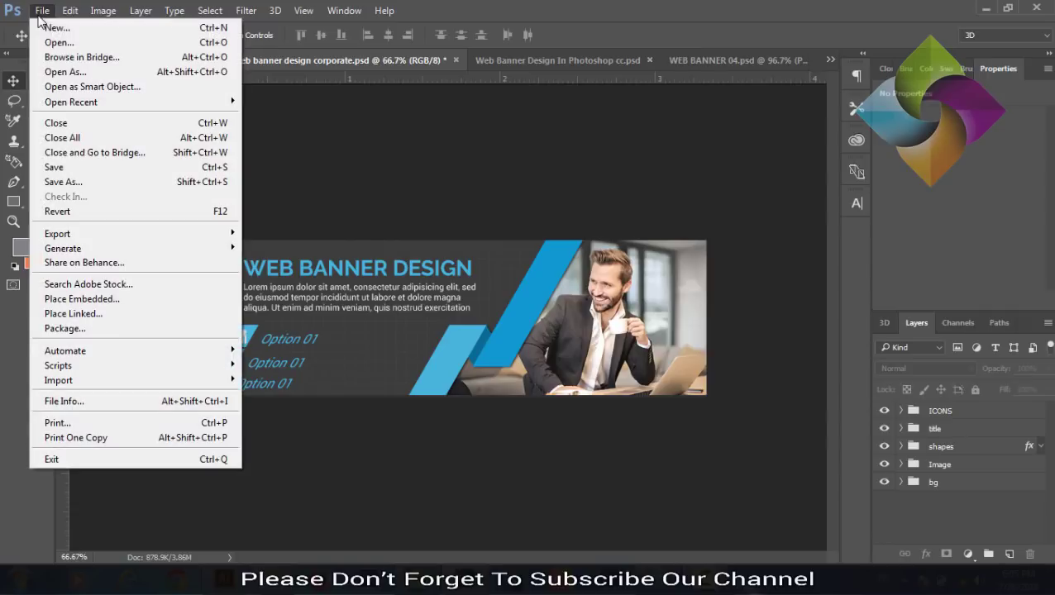
Step: Create a new 1000 × 300 px document at 300 resolution
left_click(48, 29)
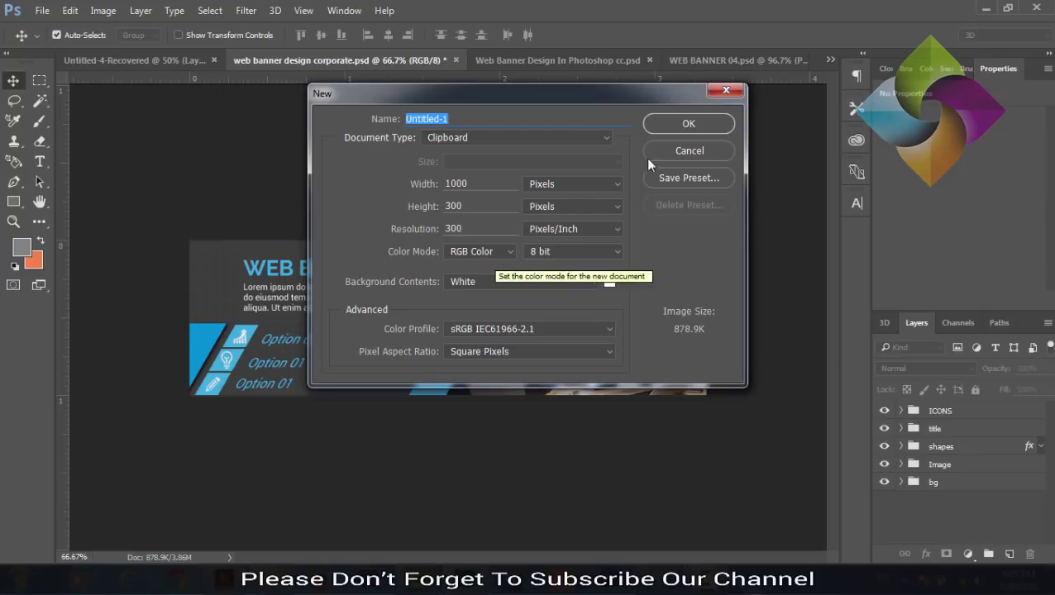
left_click(682, 131)
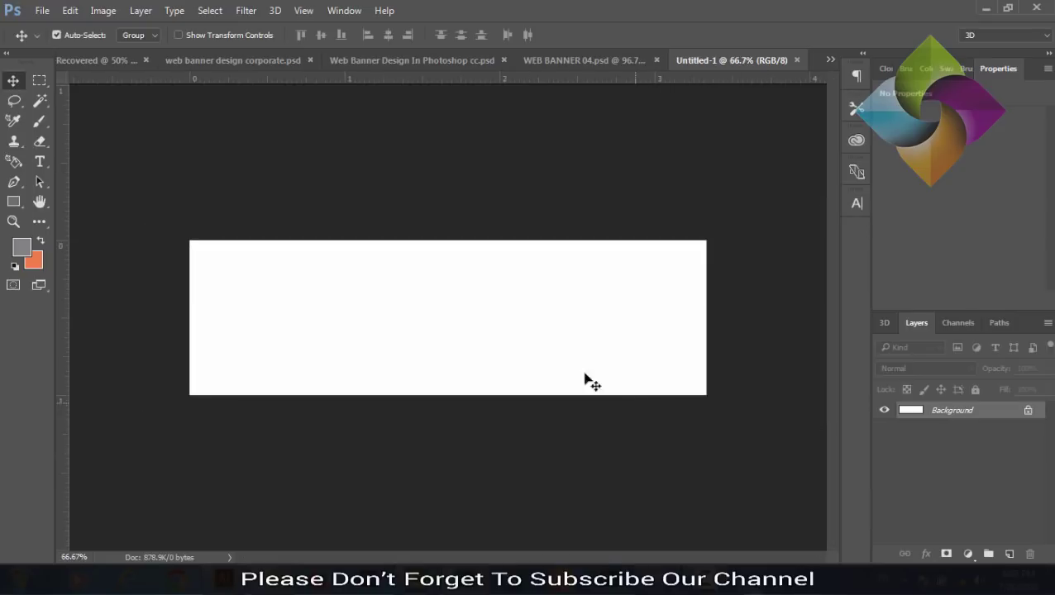
Step: Draw a rectangle over the whole canvas and fill it dark grey (about #575757)
left_click(14, 203)
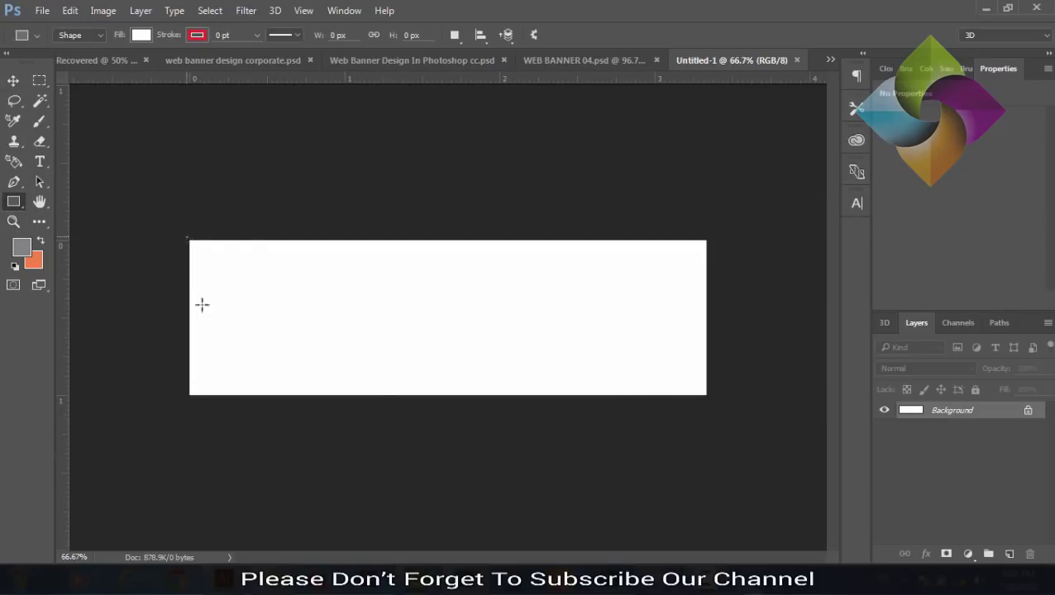
mouse_move(187, 237)
left_mouse_down()
mouse_move(733, 399)
mouse_move(709, 397)
left_mouse_up()
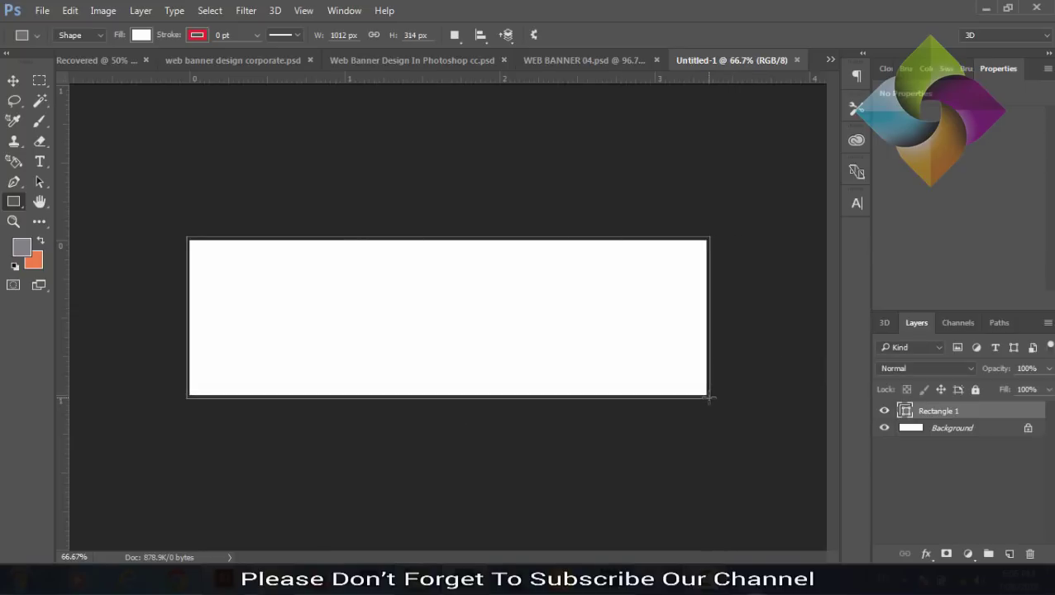
double_click(904, 411)
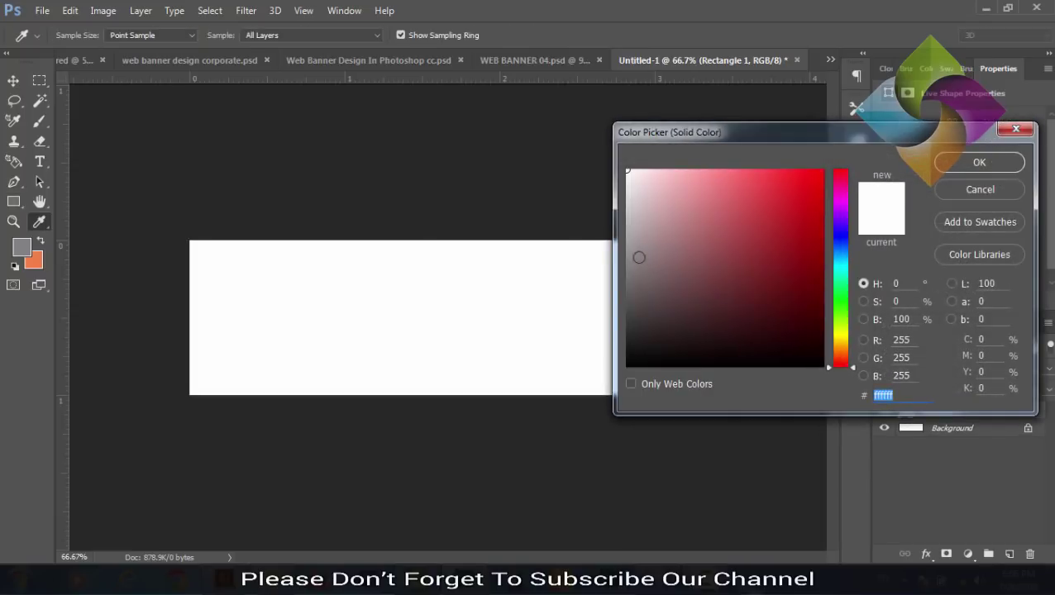
left_click(632, 257)
left_click_drag(632, 258, 625, 304)
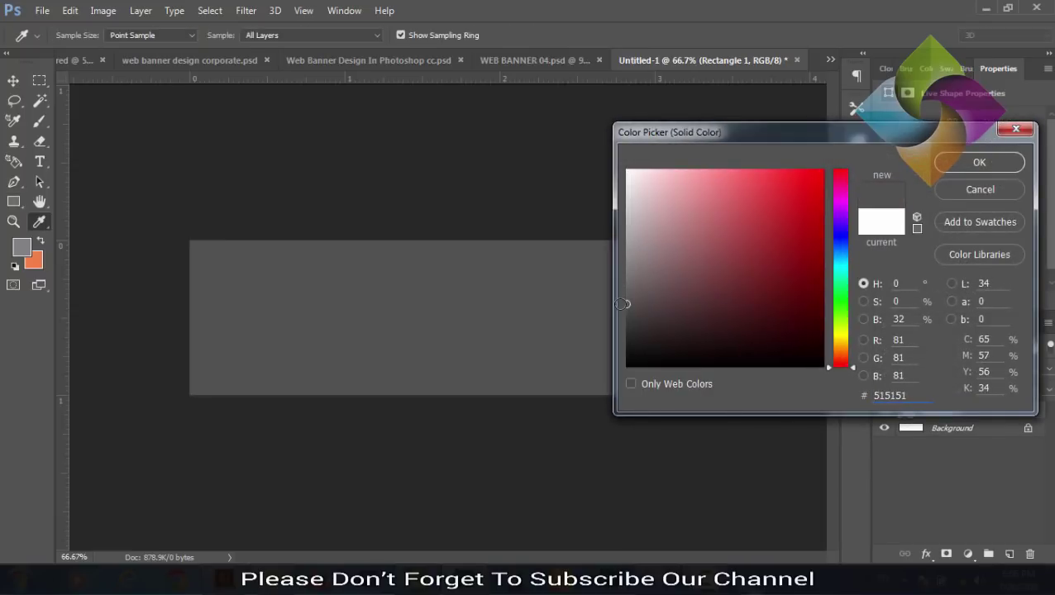
left_click_drag(624, 306, 626, 323)
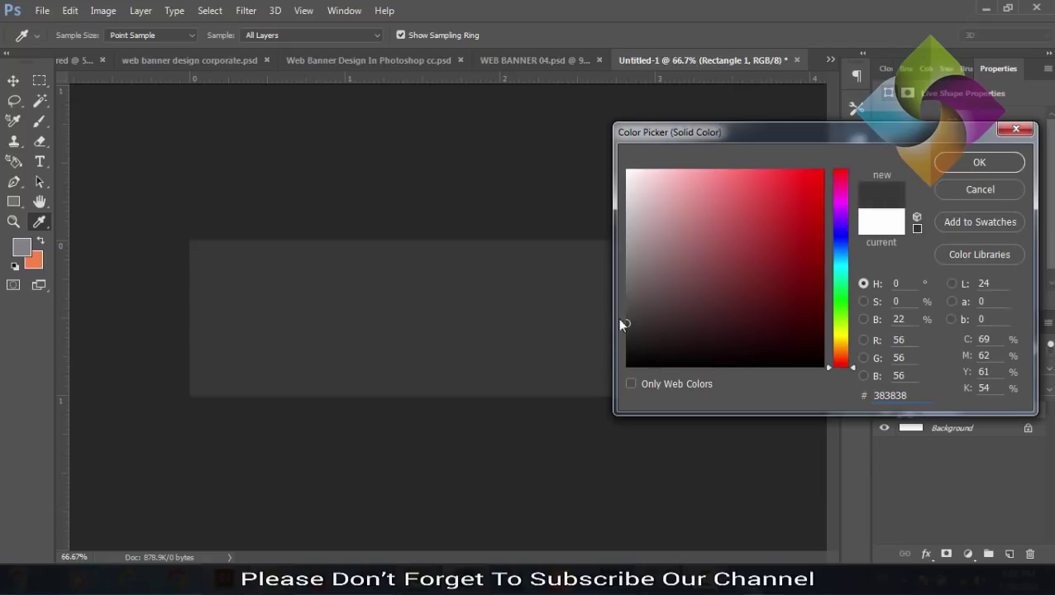
left_click_drag(618, 318, 627, 300)
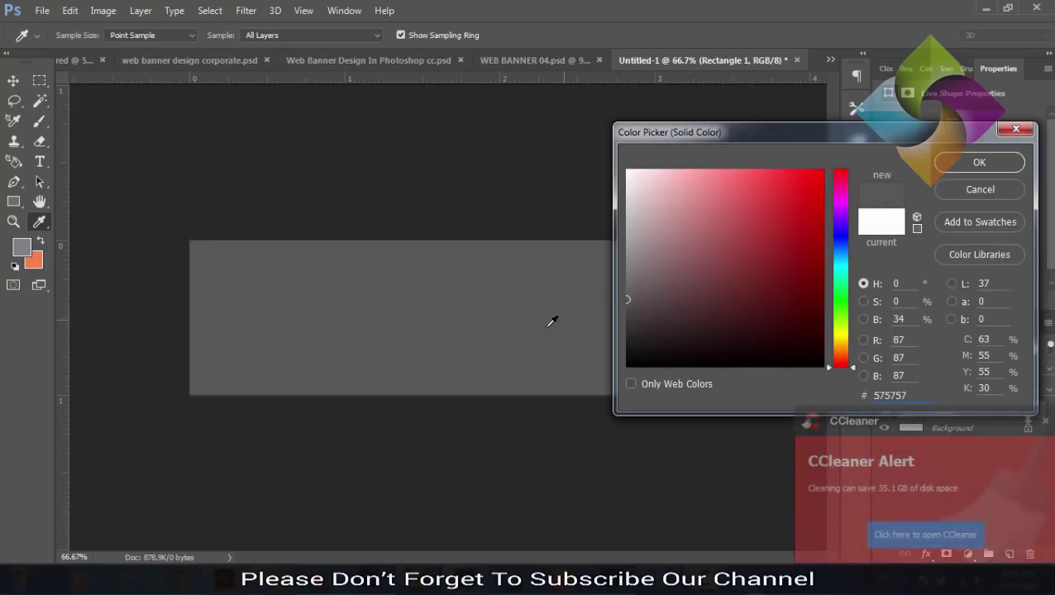
left_click(951, 172)
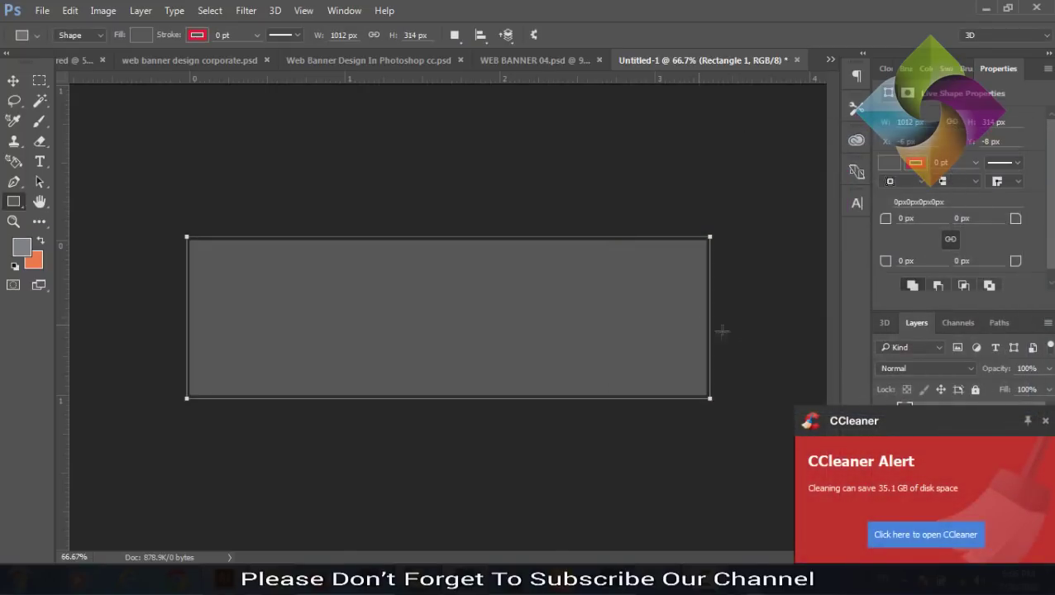
left_click(1045, 420)
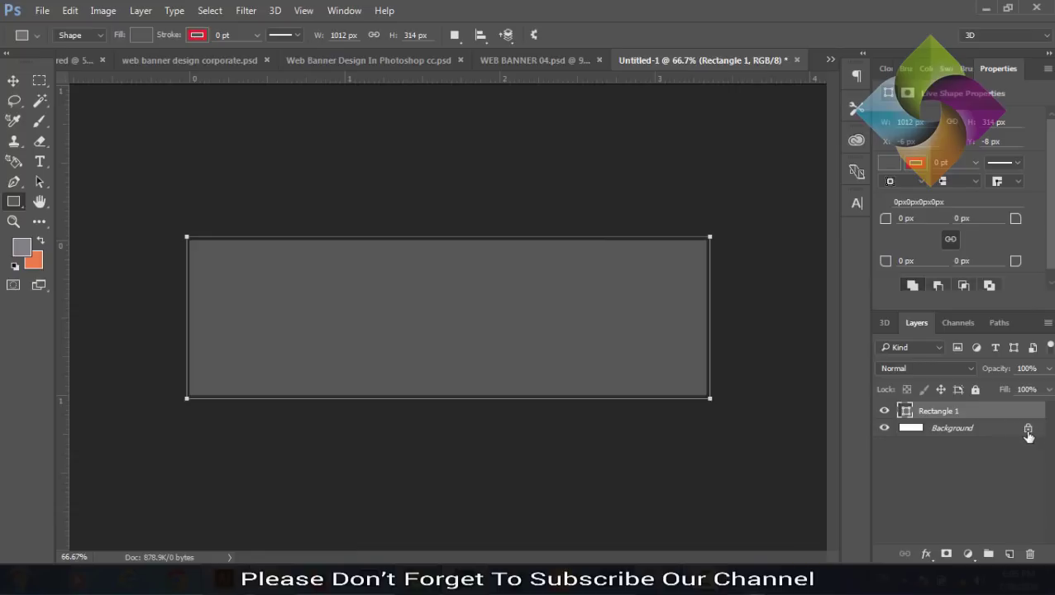
Step: Delete the Background layer, fully lock Rectangle 1, and view WEB BANNER 04.psd
left_click(1027, 429)
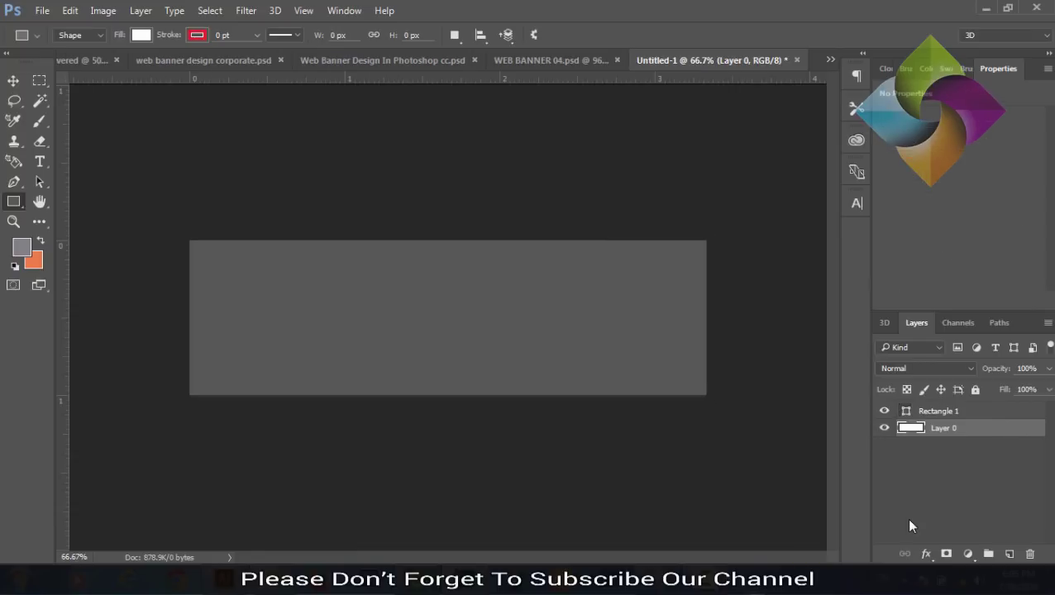
key("Delete")
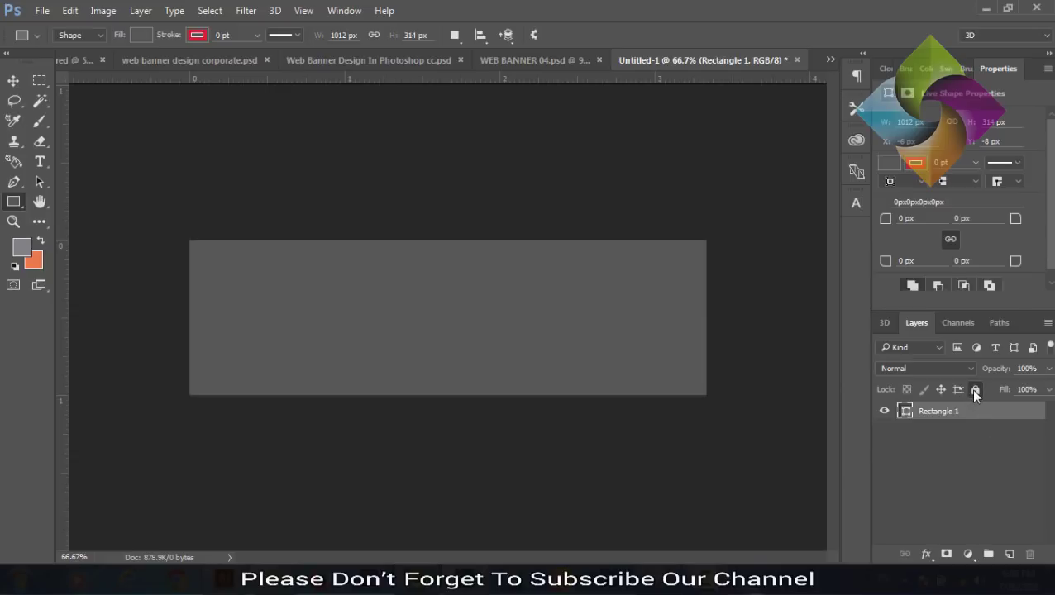
left_click(975, 391)
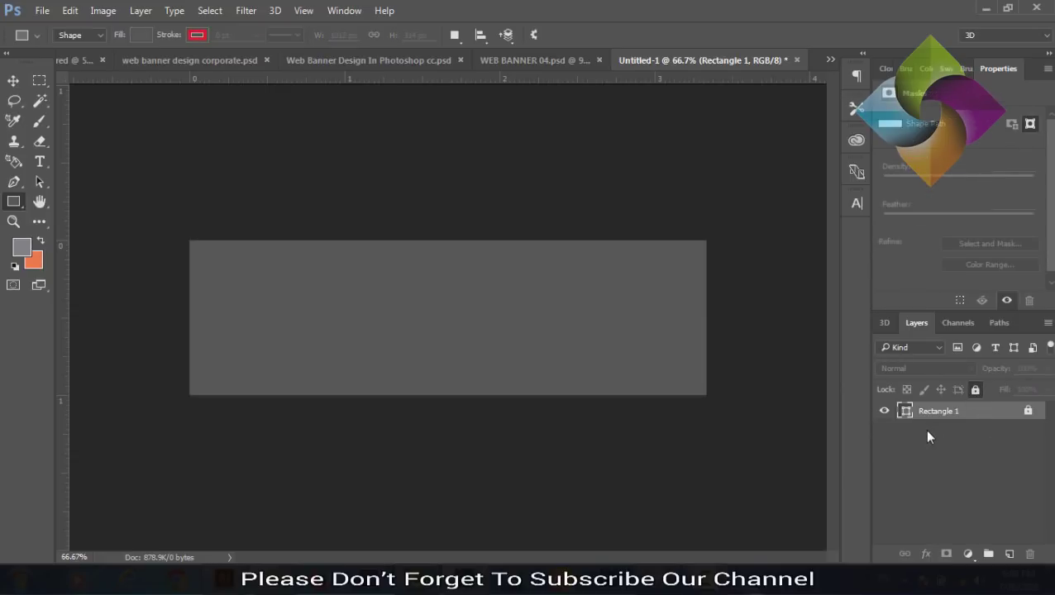
left_click(508, 59)
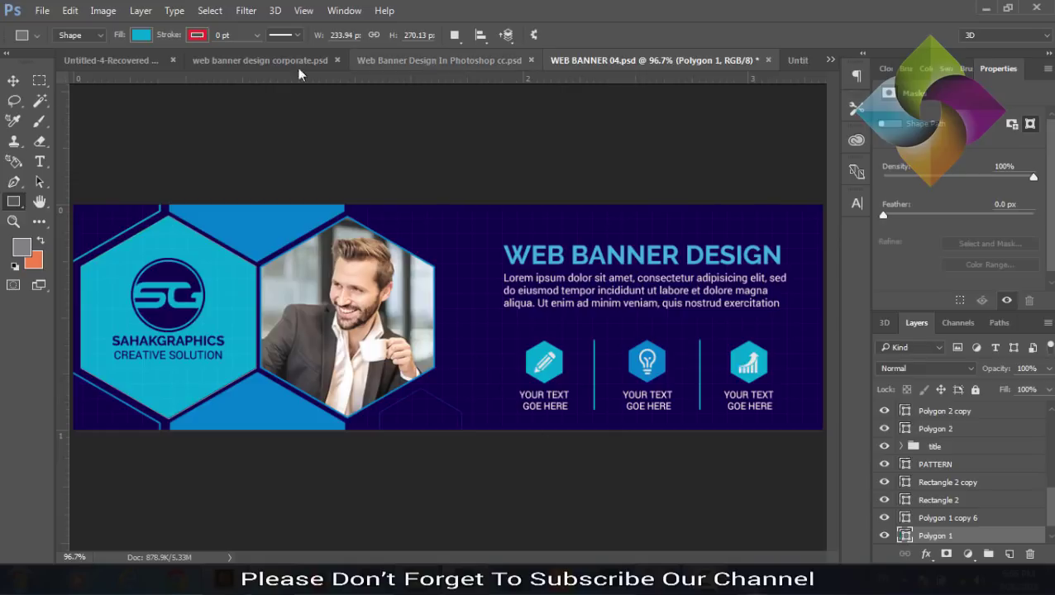
Step: Zoom in on the corporate banner for reference, then return to Untitled-1
left_click(266, 66)
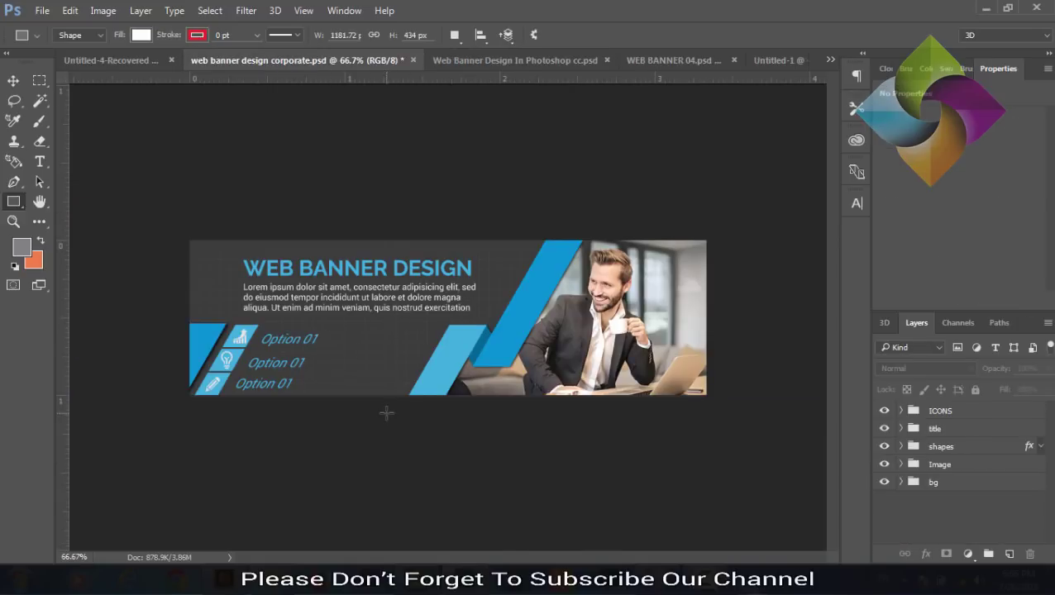
key("ctrl+plus")
key("ctrl+plus")
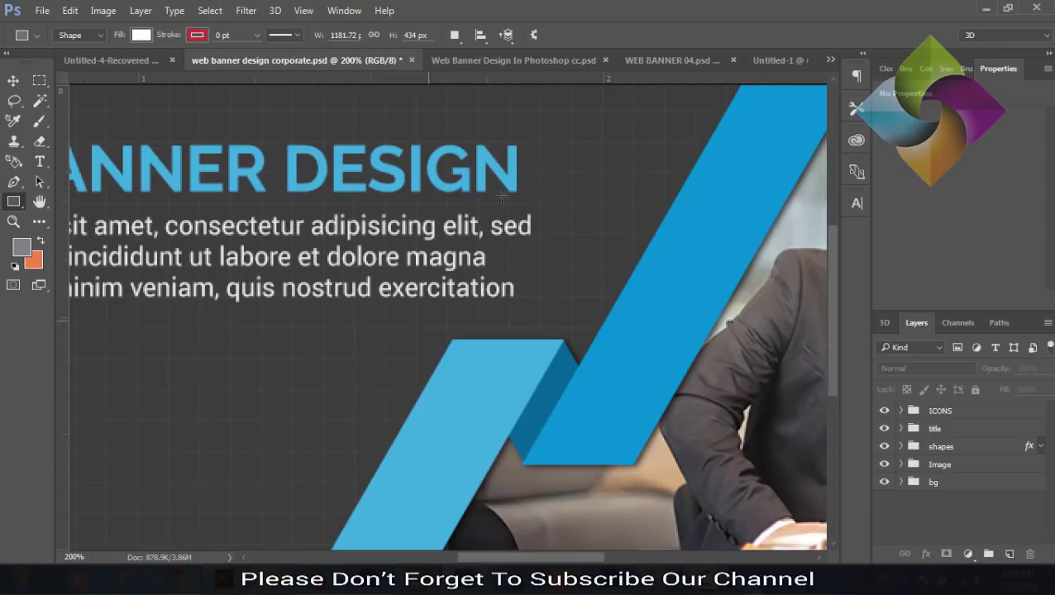
left_click(753, 57)
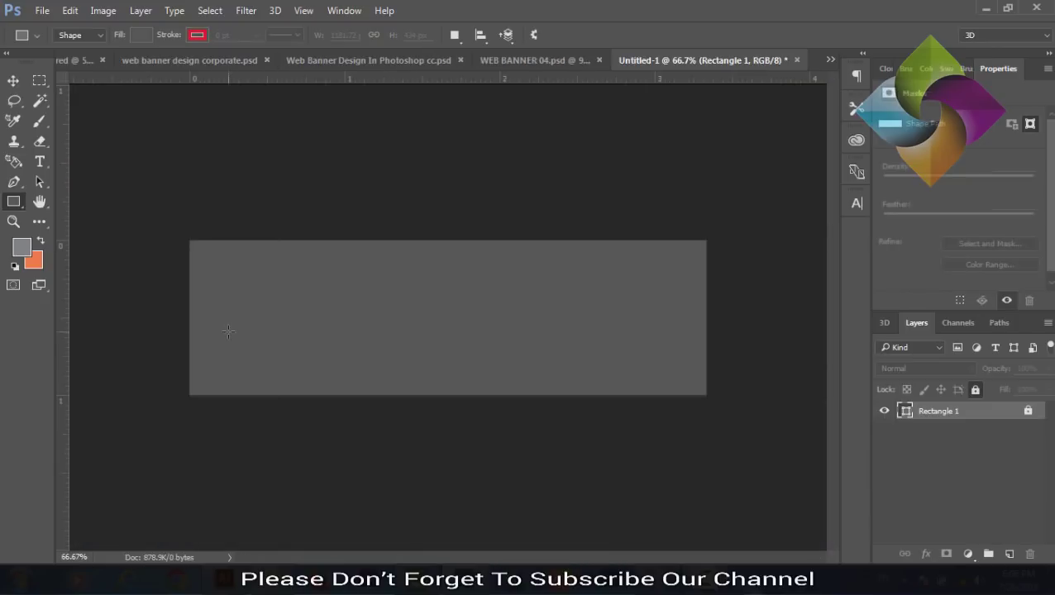
Step: Draw a 1 px vertical line along the grey rectangle's left edge
right_click(15, 206)
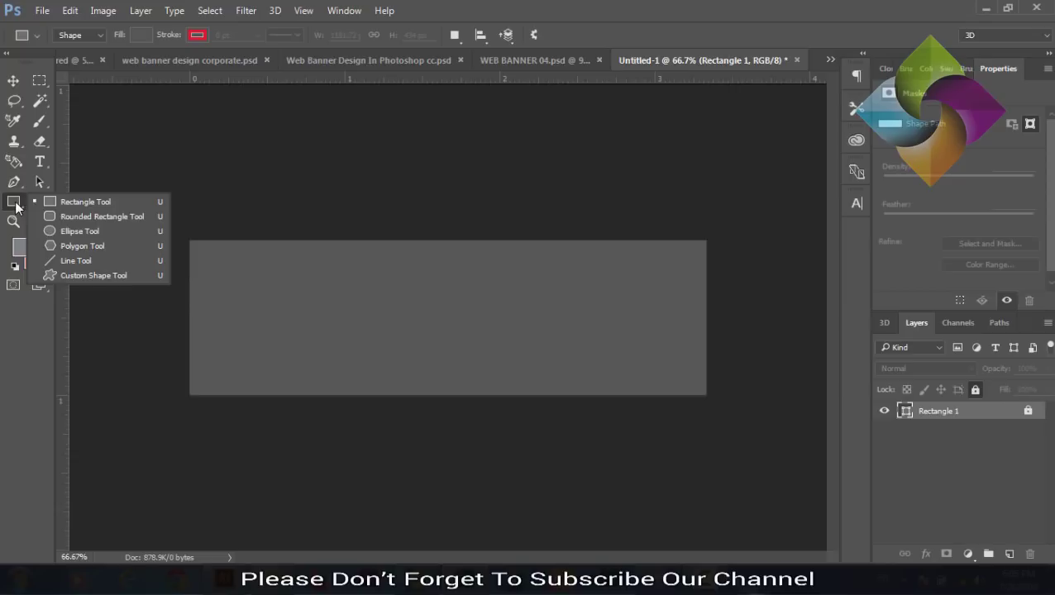
left_click(72, 261)
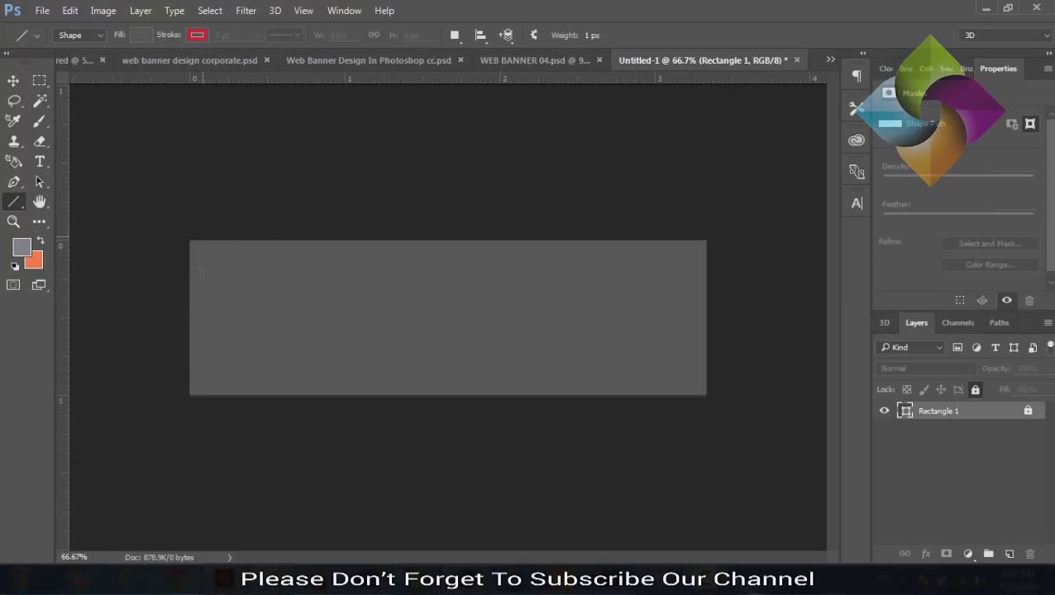
left_click_drag(202, 238, 201, 403)
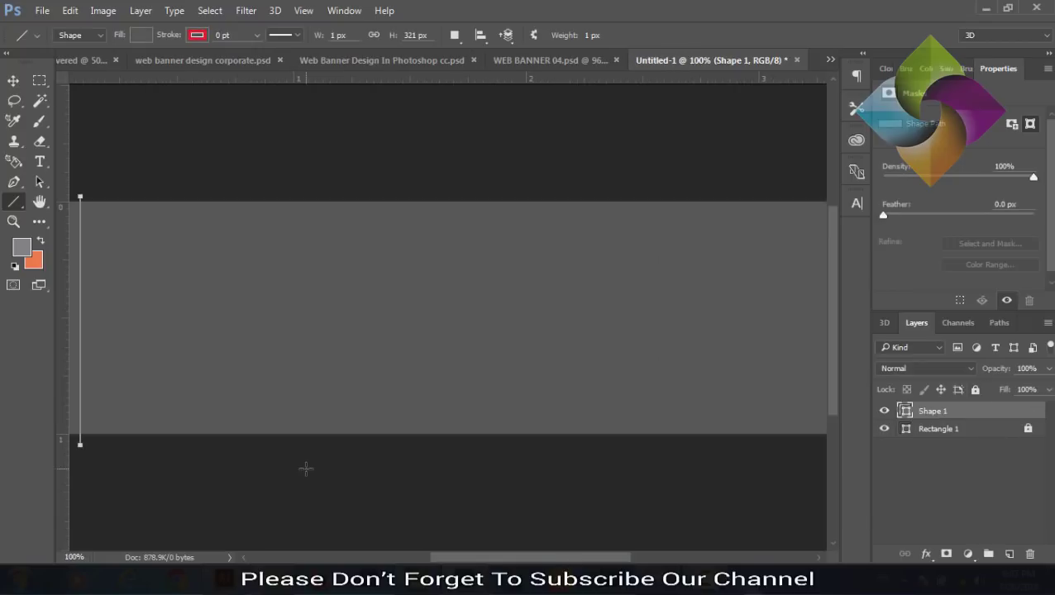
left_click_drag(454, 560, 389, 563)
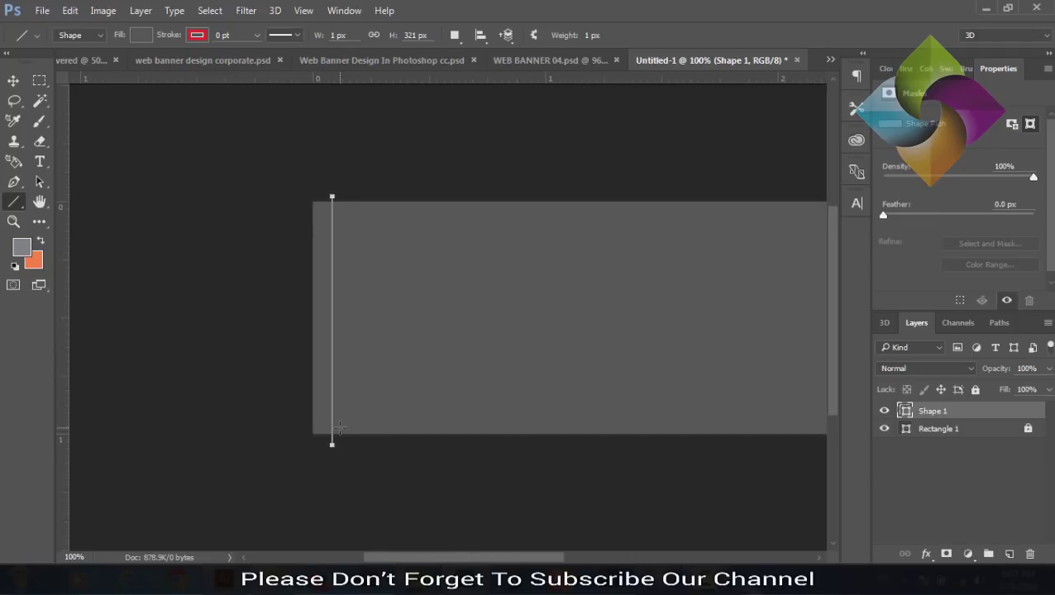
key("ctrl+t")
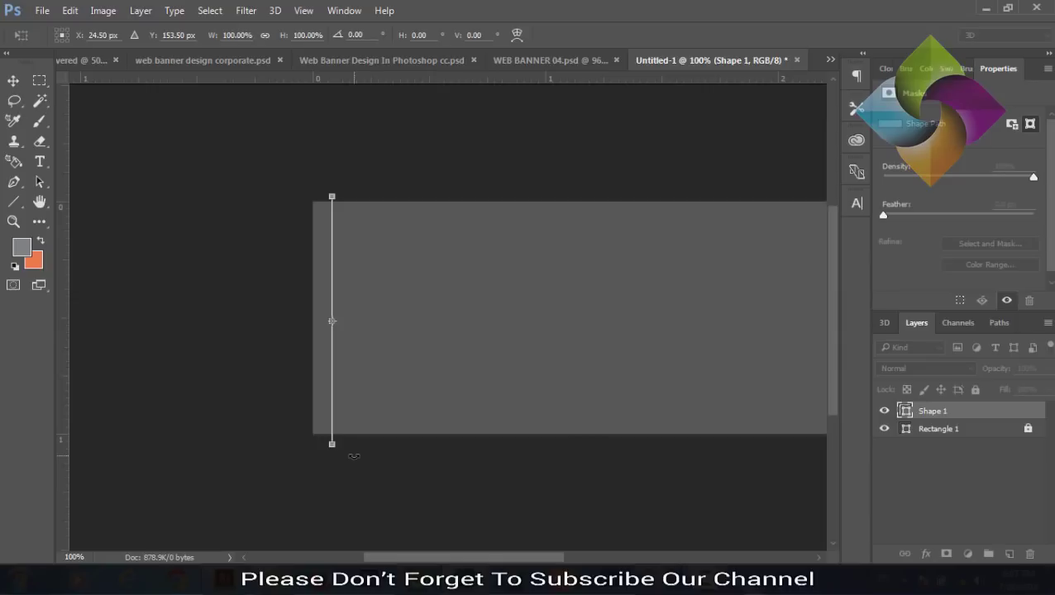
key("Left")
key("Left")
key("Left")
key("Left")
key("Left")
key("Left")
key("Left")
key("Left")
key("Left")
key("Left")
key("Left")
key("Left")
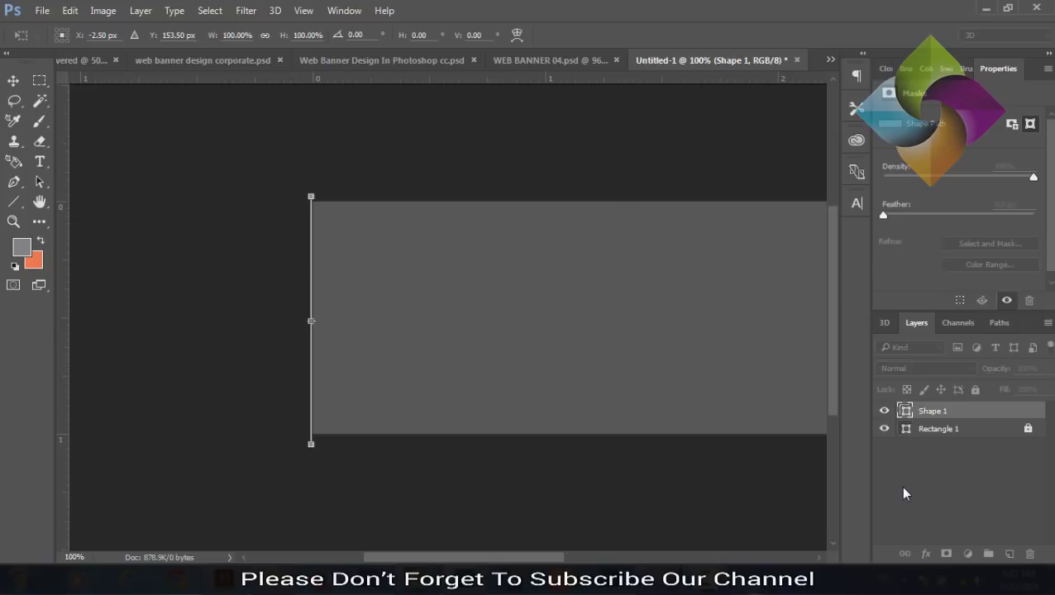
key("Return")
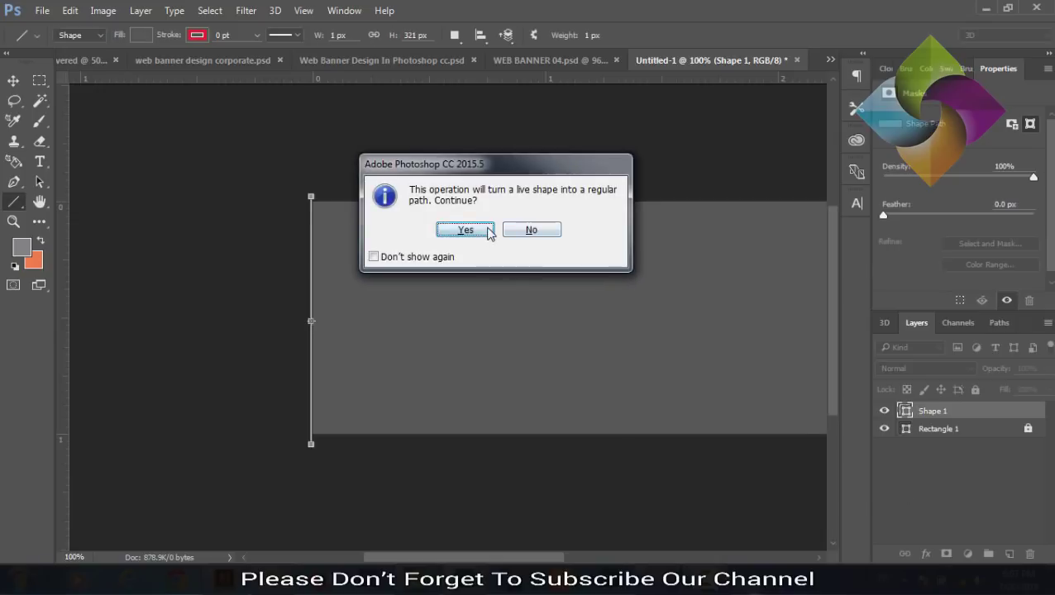
Step: Duplicate the vertical line and shift the copy 20 px to the right
left_click(465, 230)
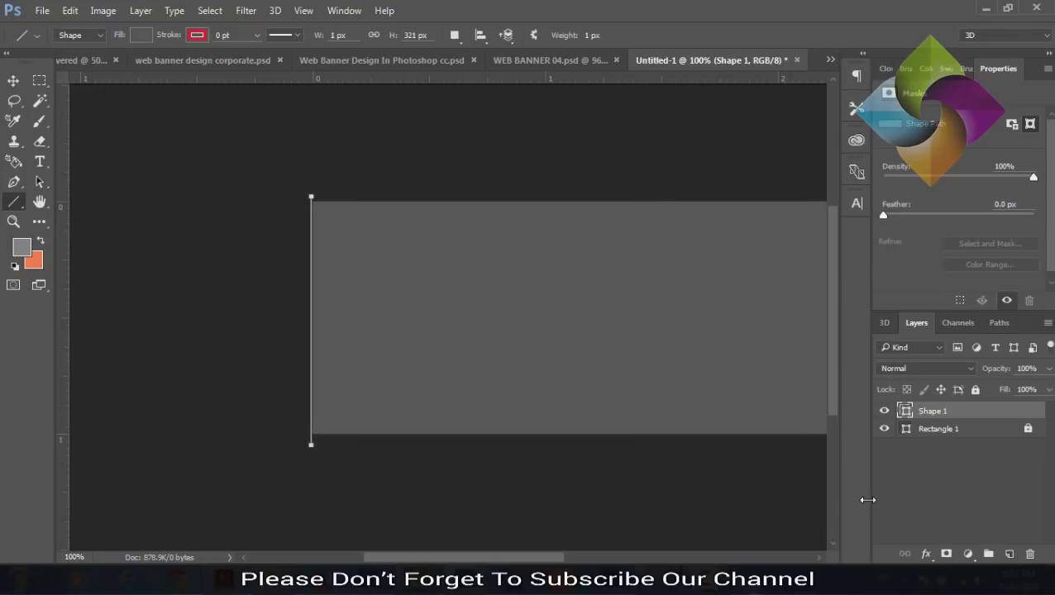
key("ctrl+j")
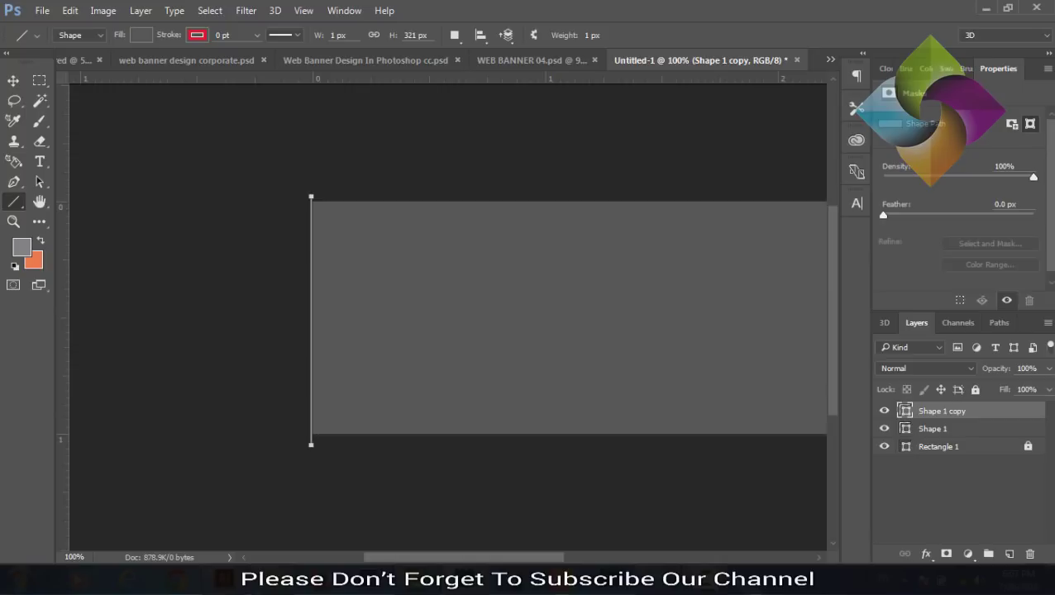
left_click(71, 12)
mouse_move(132, 310)
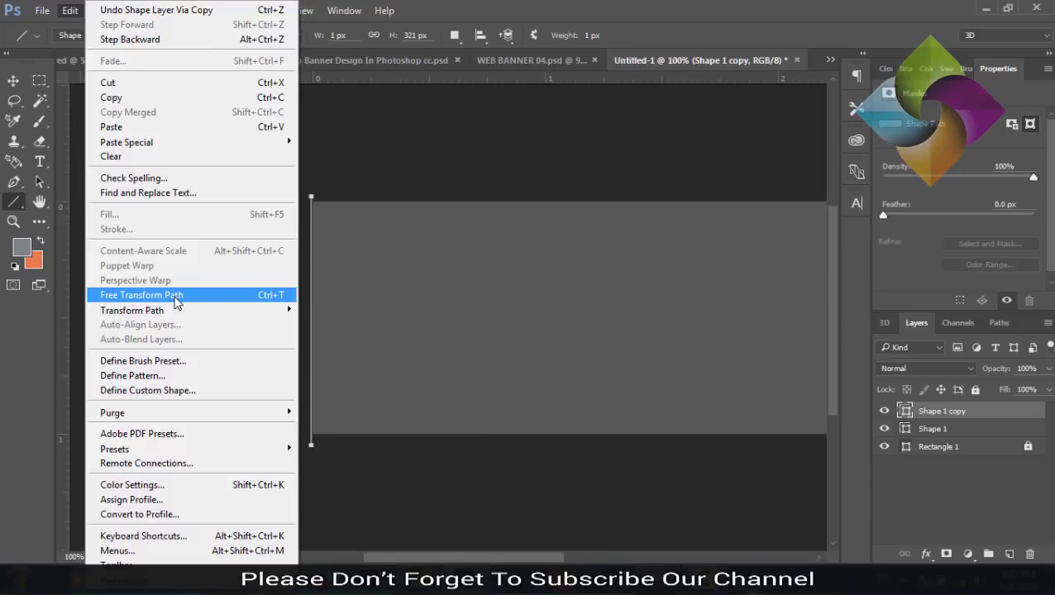
left_click(176, 303)
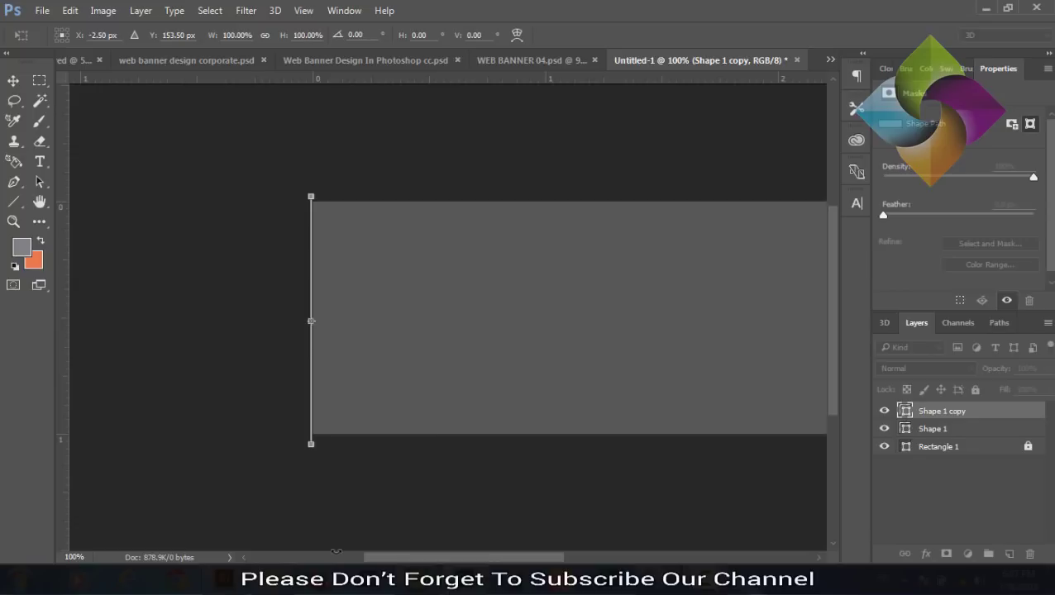
key("shift+Right")
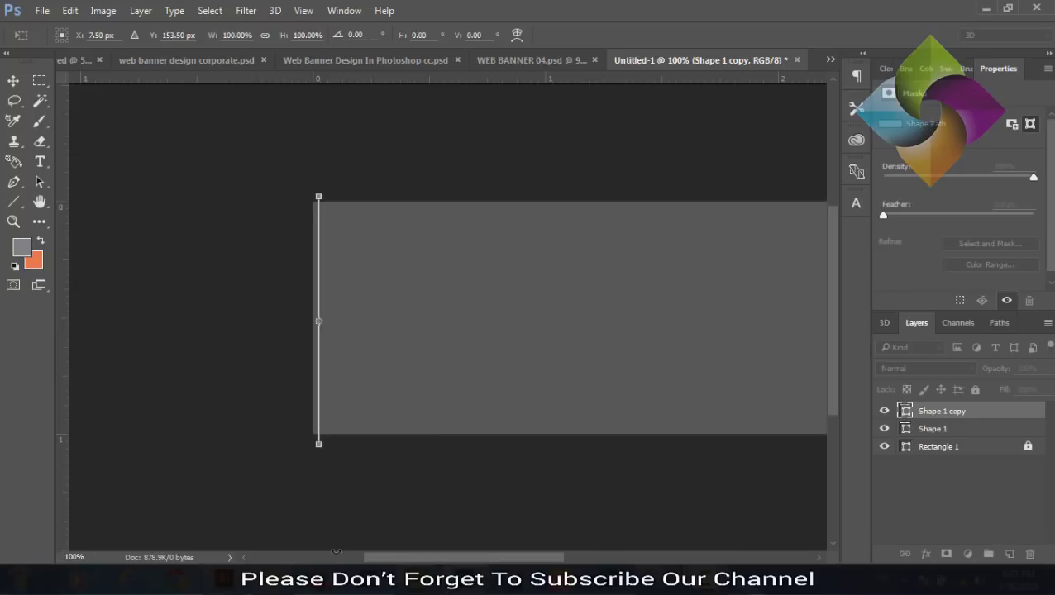
key("shift+Right")
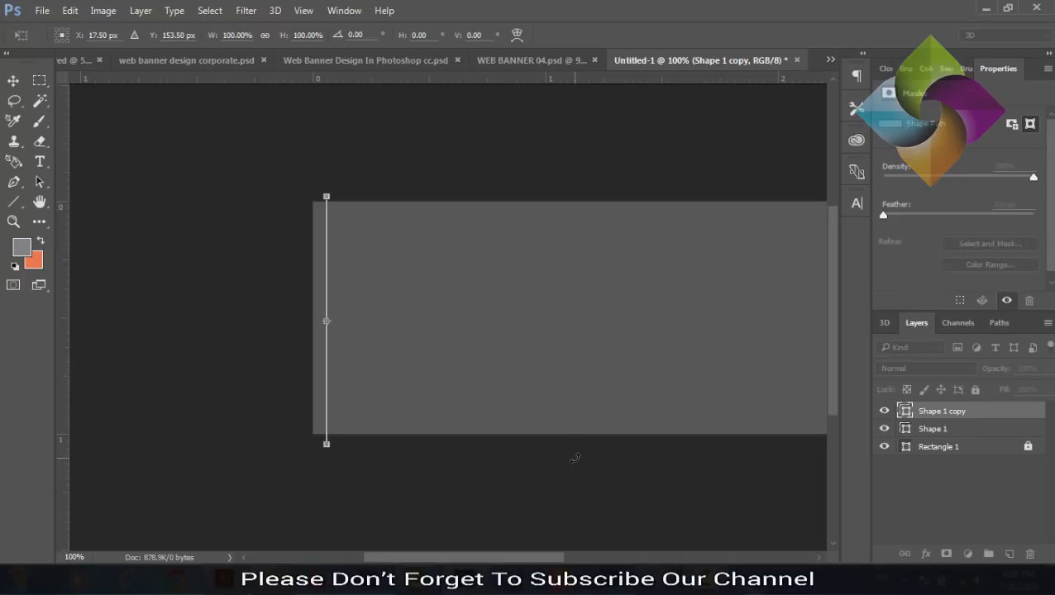
key("Return")
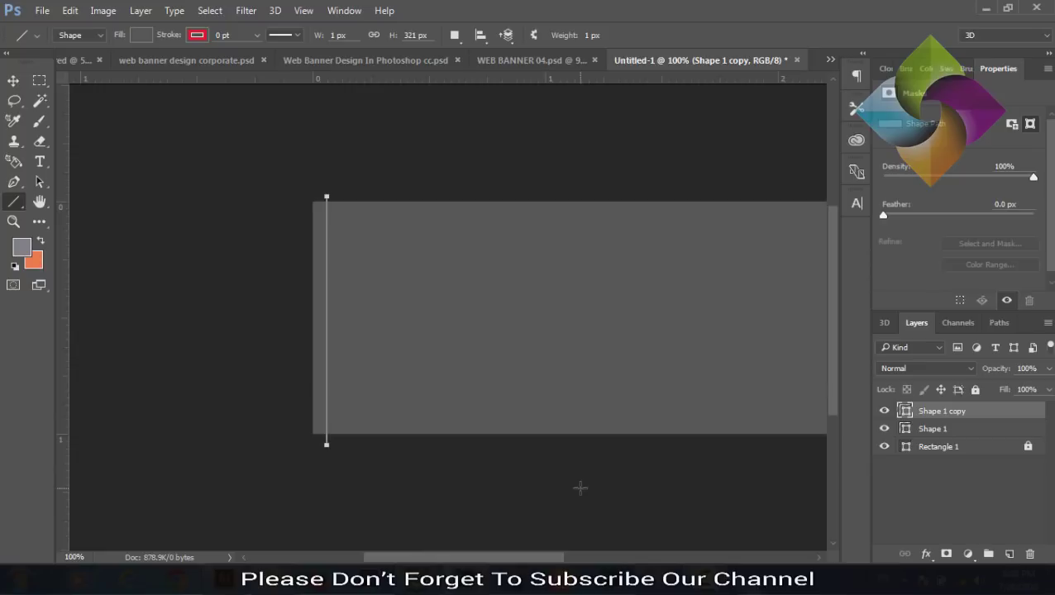
Step: Repeat the vertical line at equal spacing across the rectangle's full width
left_click_drag(513, 559, 563, 563)
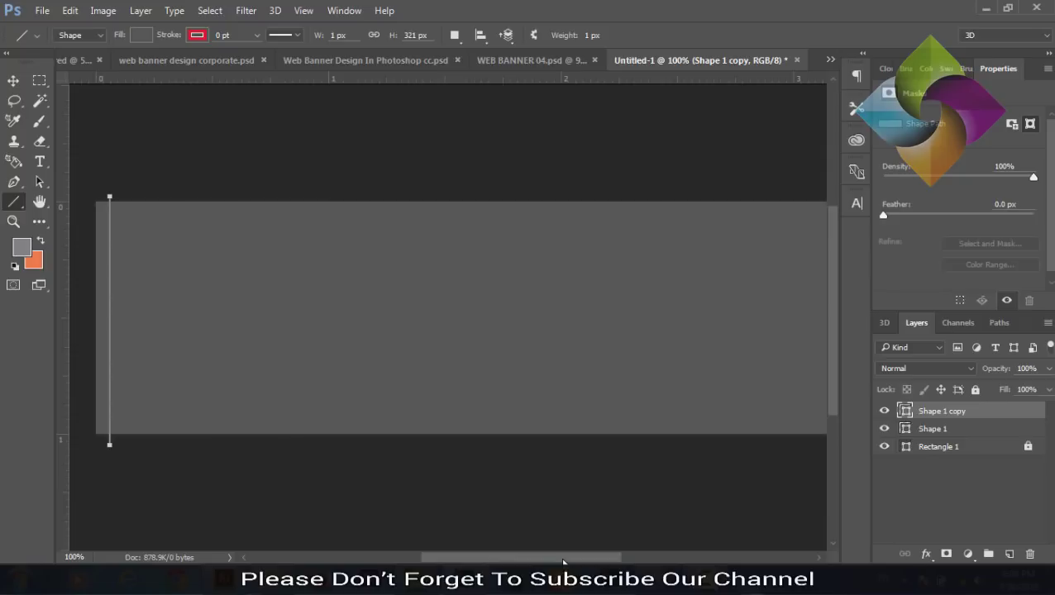
key("ctrl+minus")
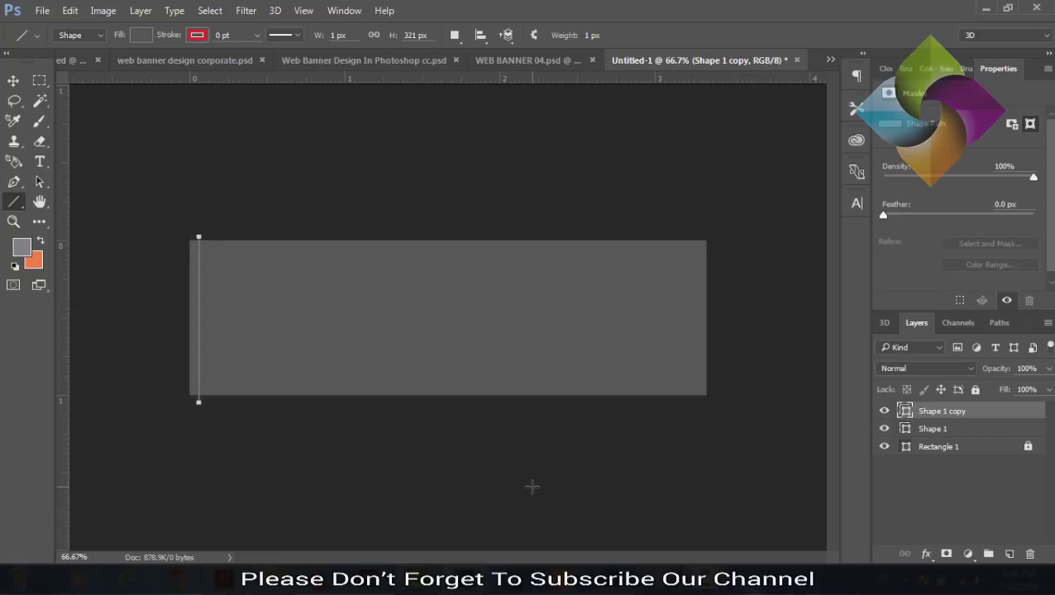
key("shift+Right")
key("shift+Right")
key("ctrl+alt+shift+t")
key("ctrl+alt+shift+t")
key("ctrl+alt+shift+t")
key("ctrl+alt+shift+t")
key("ctrl+alt+shift+t")
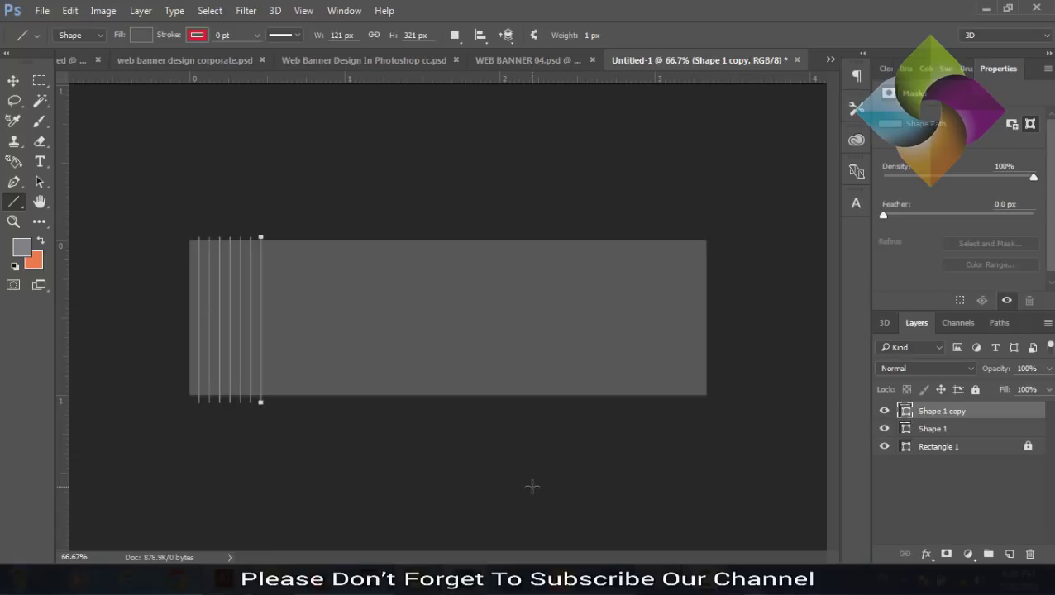
key("ctrl+alt+shift+t")
key("ctrl+alt+shift+t")
key("ctrl+alt+shift+t")
key("ctrl+alt+shift+t")
key("ctrl+alt+shift+t")
key("ctrl+alt+shift+t")
key("ctrl+alt+shift+t")
key("ctrl+alt+shift+t")
key("ctrl+alt+shift+t")
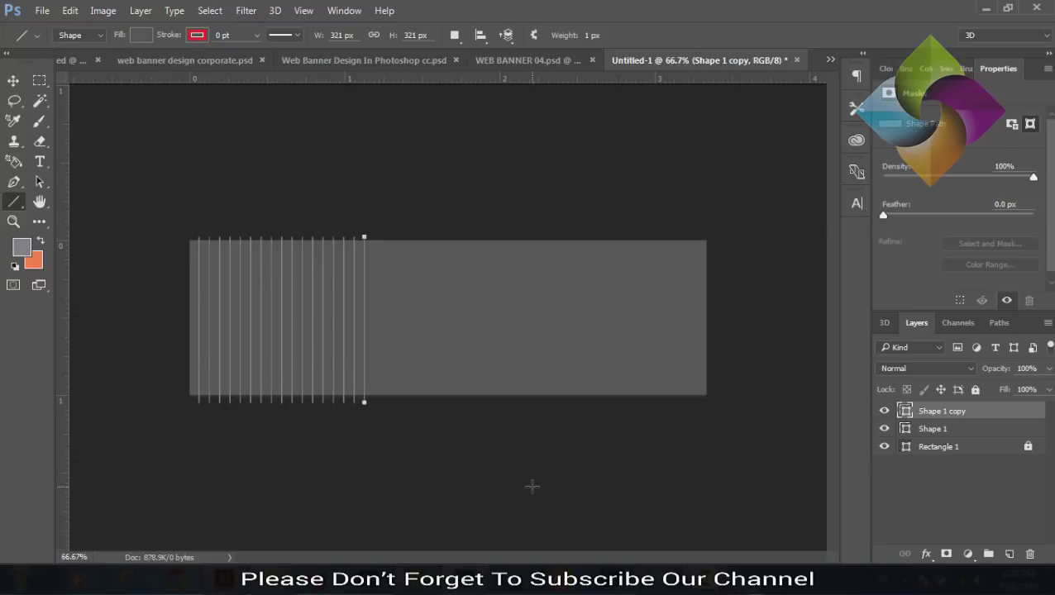
key("ctrl+alt+shift+t")
key("ctrl+alt+shift+t")
key("ctrl+alt+shift+t")
key("ctrl+alt+shift+t")
key("ctrl+alt+shift+t")
key("ctrl+alt+shift+t")
key("ctrl+alt+shift+t")
key("ctrl+alt+shift+t")
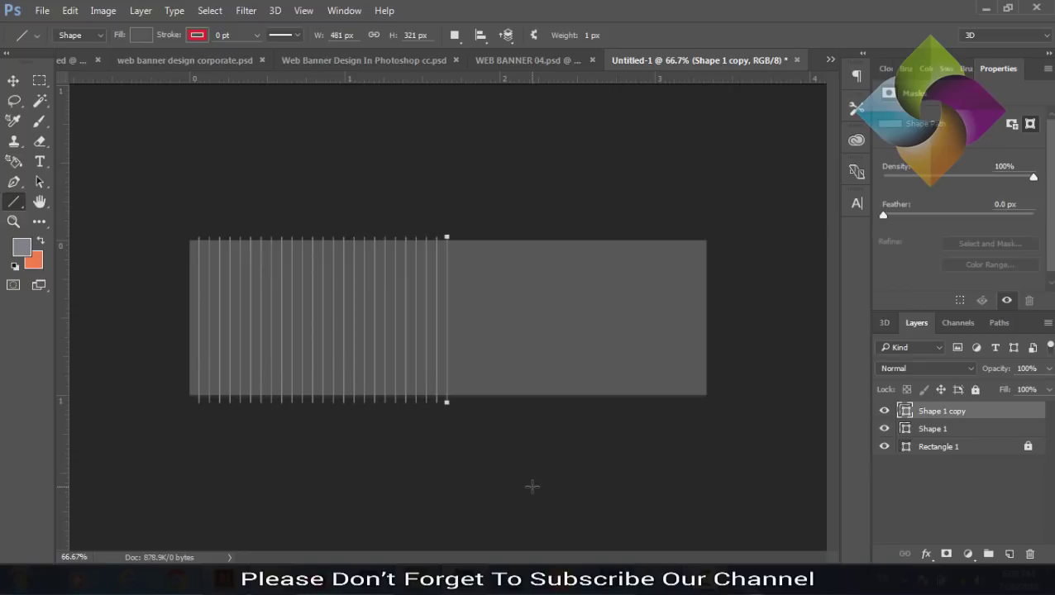
key("ctrl+alt+shift+t")
key("ctrl+alt+shift+t")
key("ctrl+alt+shift+t")
key("ctrl+alt+shift+t")
key("ctrl+alt+shift+t")
key("ctrl+alt+shift+t")
key("ctrl+alt+shift+t")
key("ctrl+alt+shift+t")
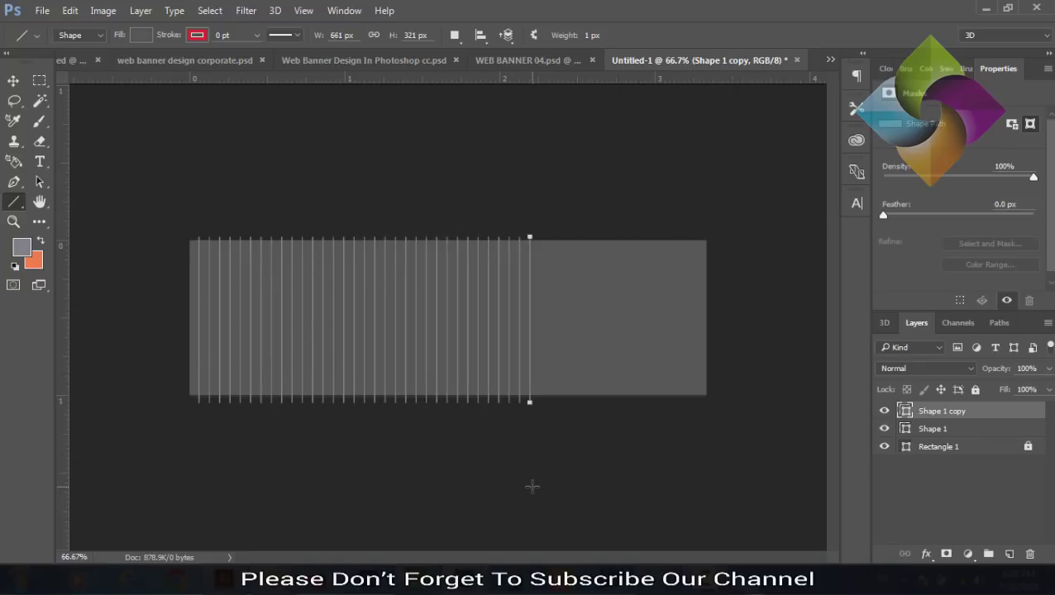
key("ctrl+alt+shift+t")
key("ctrl+alt+shift+t")
key("ctrl+alt+shift+t")
key("ctrl+alt+shift+t")
key("ctrl+alt+shift+t")
key("ctrl+alt+shift+t")
key("ctrl+alt+shift+t")
key("ctrl+alt+shift+t")
key("ctrl+alt+shift+t")
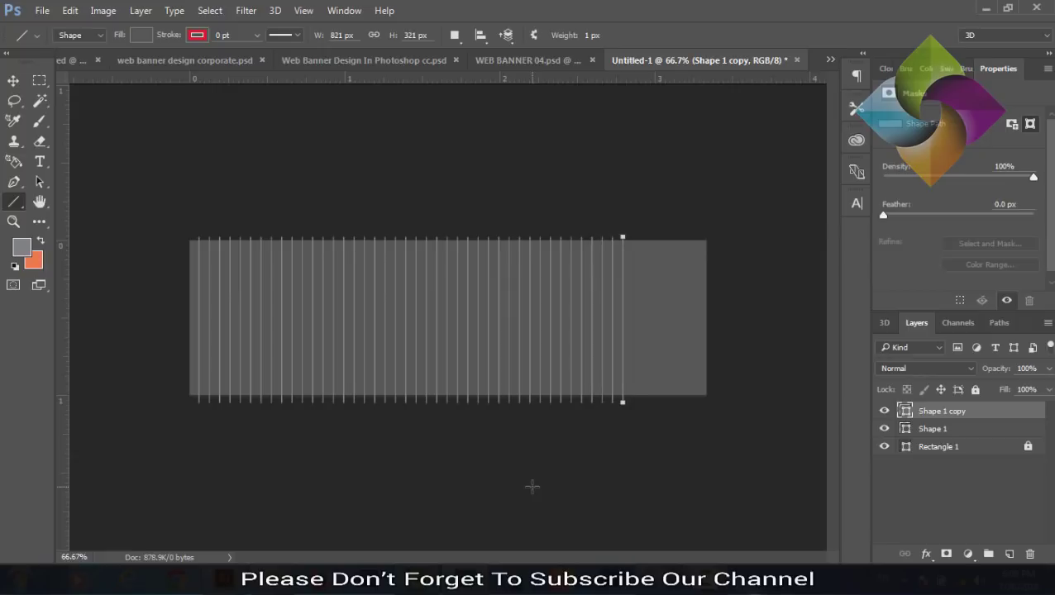
key("ctrl+alt+shift+t")
key("ctrl+alt+shift+t")
key("ctrl+alt+shift+t")
key("ctrl+alt+shift+t")
key("ctrl+alt+shift+t")
key("ctrl+alt+shift+t")
key("ctrl+alt+shift+t")
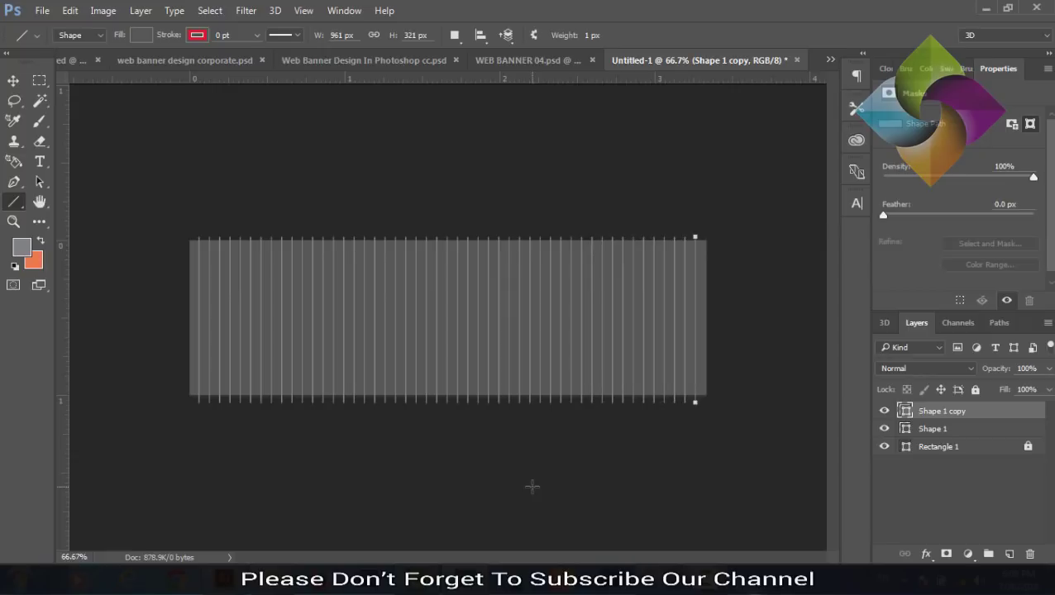
key("ctrl+alt+shift+t")
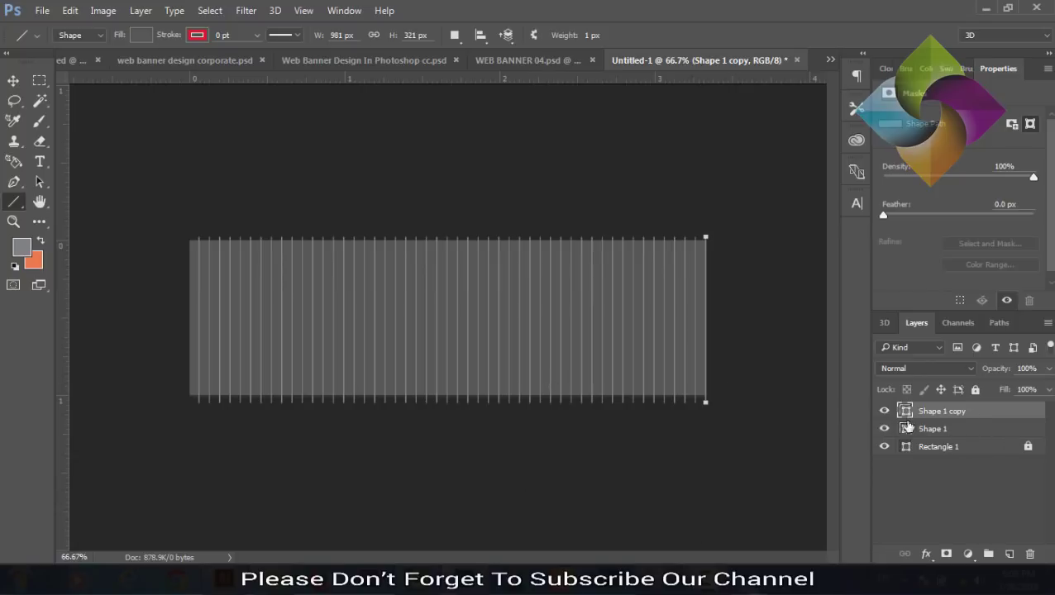
Step: Merge the vertical lines into one layer and draw a horizontal line along the top edge
key("shift")
left_click(930, 430, "shift")
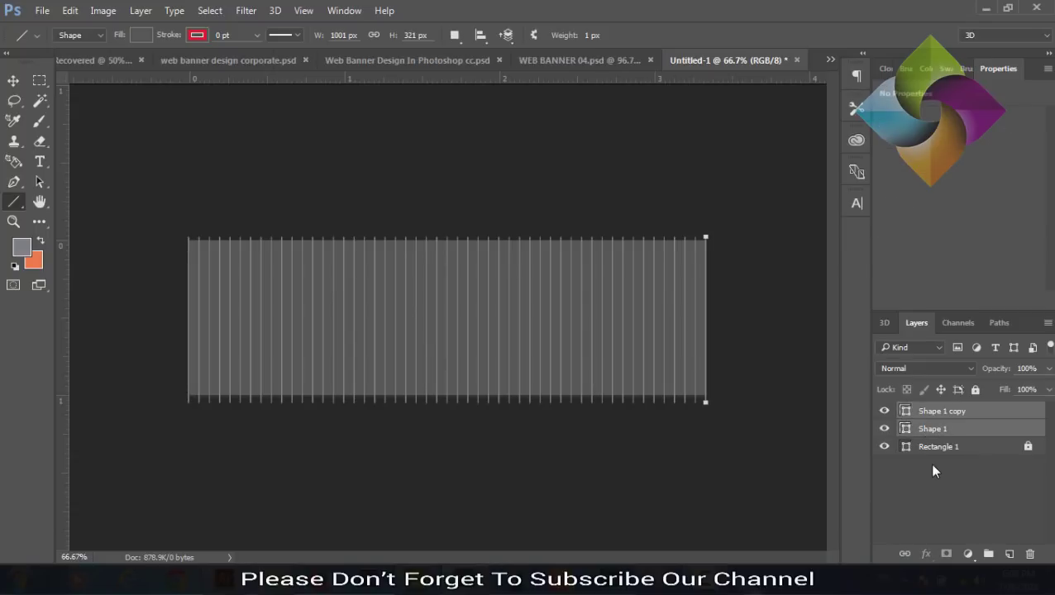
key("ctrl+e")
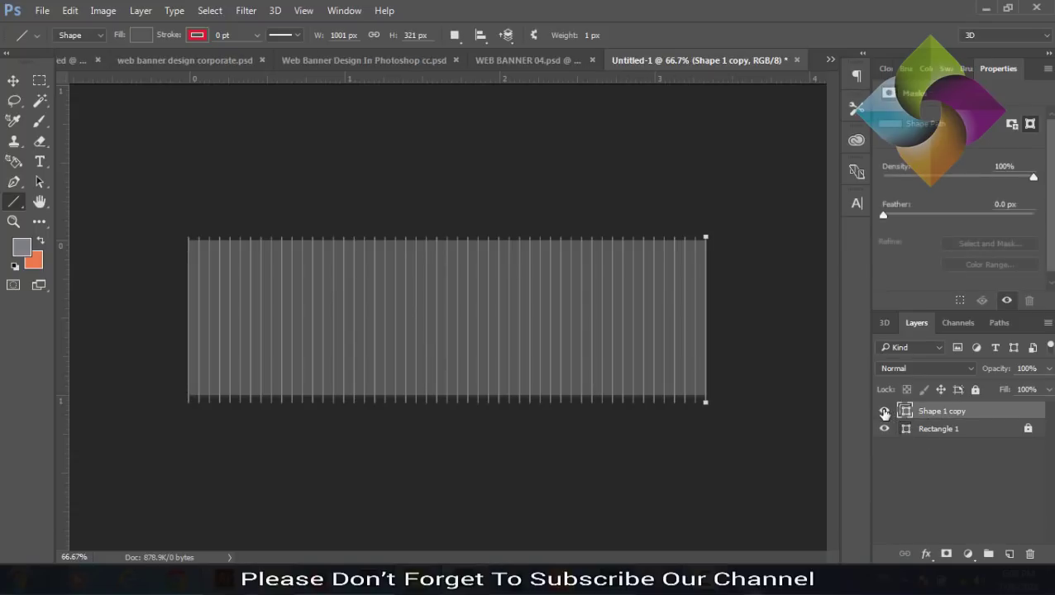
left_click(885, 412)
mouse_move(178, 236)
left_mouse_down()
mouse_move(798, 194)
mouse_move(721, 236)
left_mouse_up()
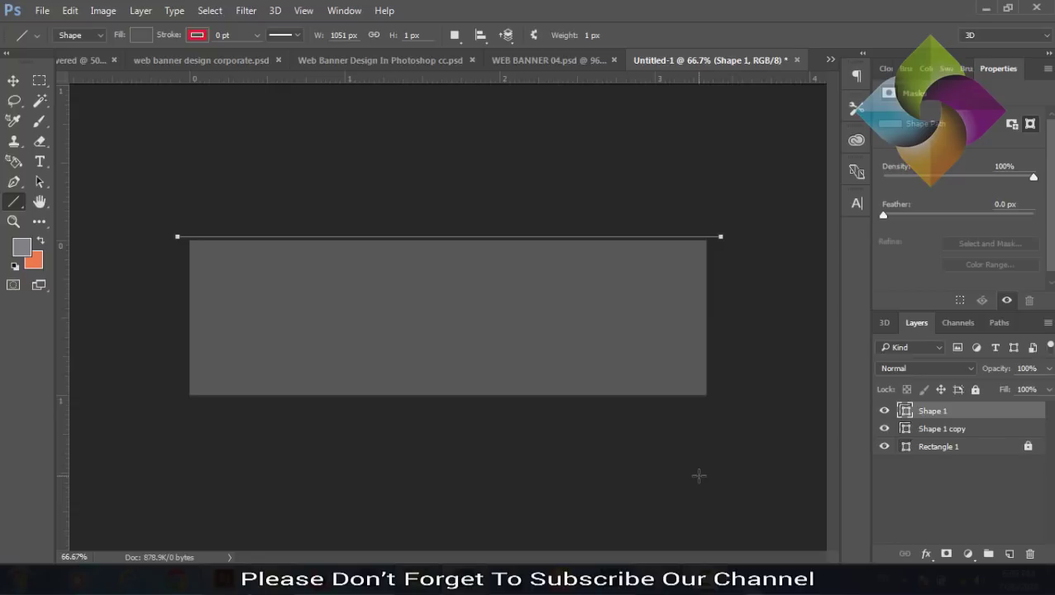
key("v")
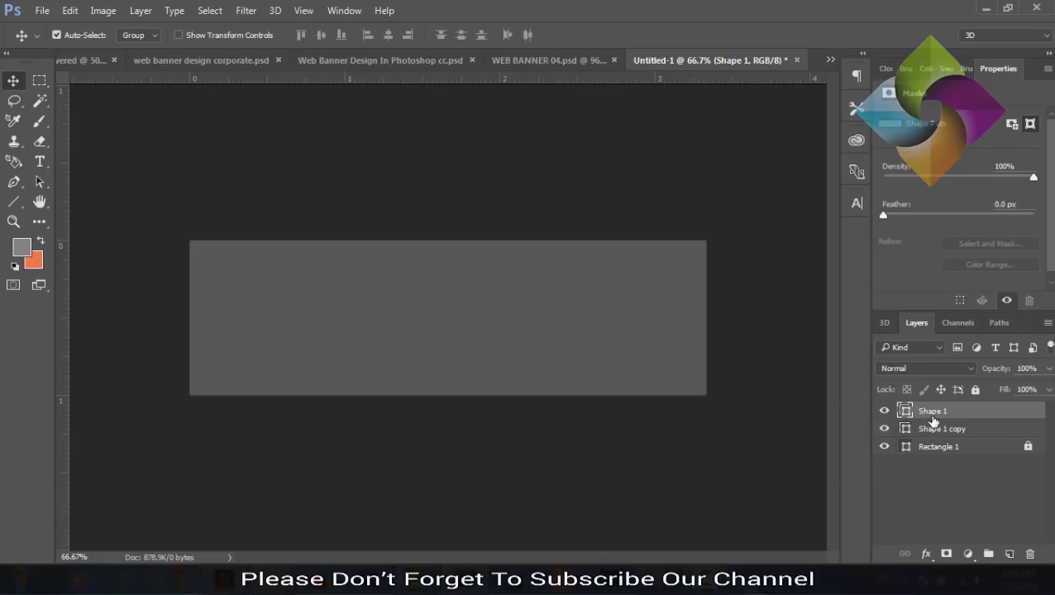
Step: Colour the merged vertical lines dark grey #242424
key("ctrl+t")
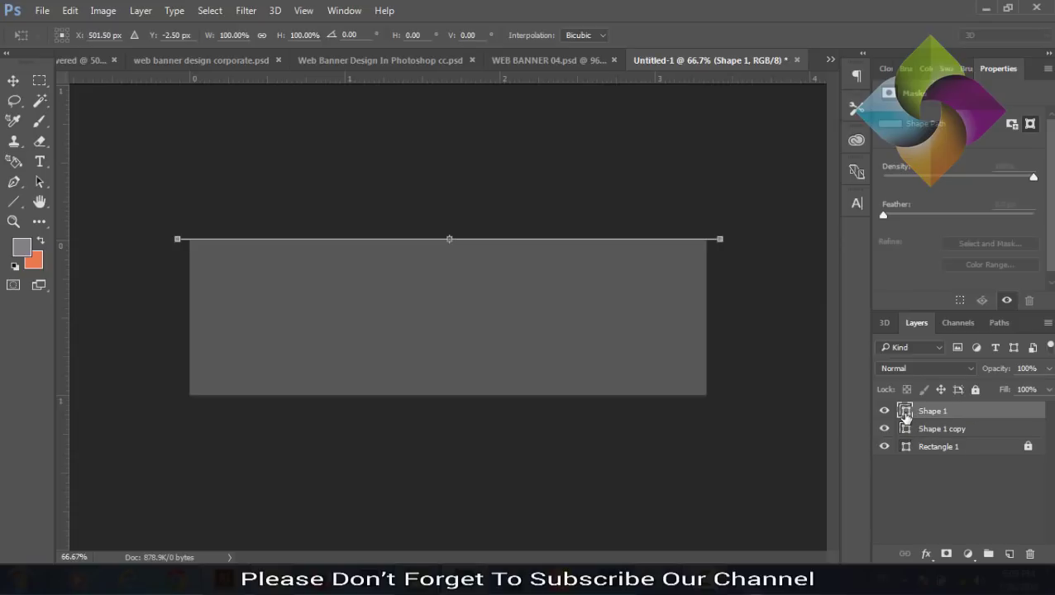
key("Return")
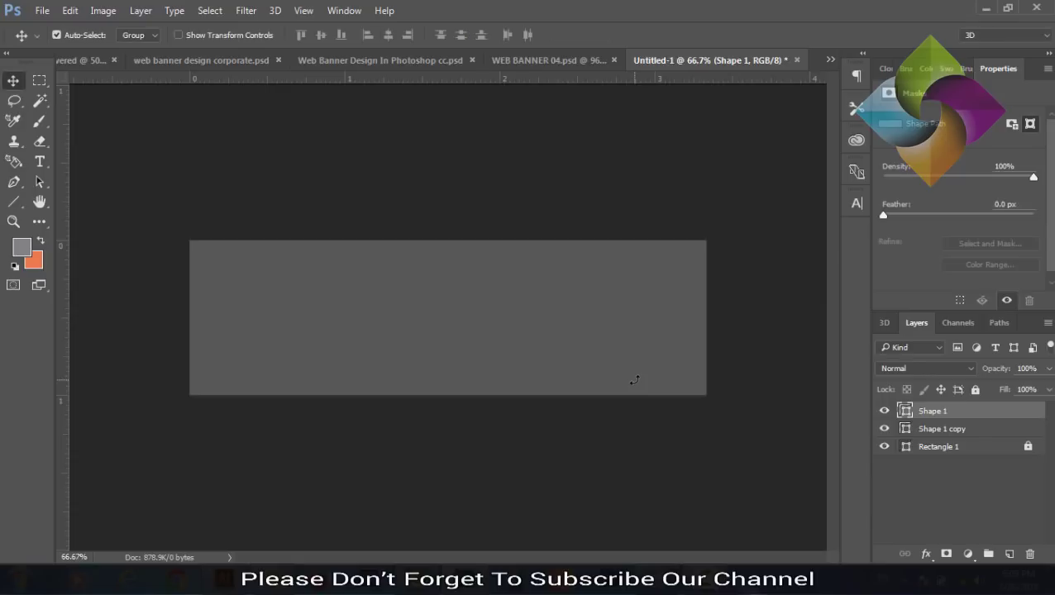
left_click(906, 432)
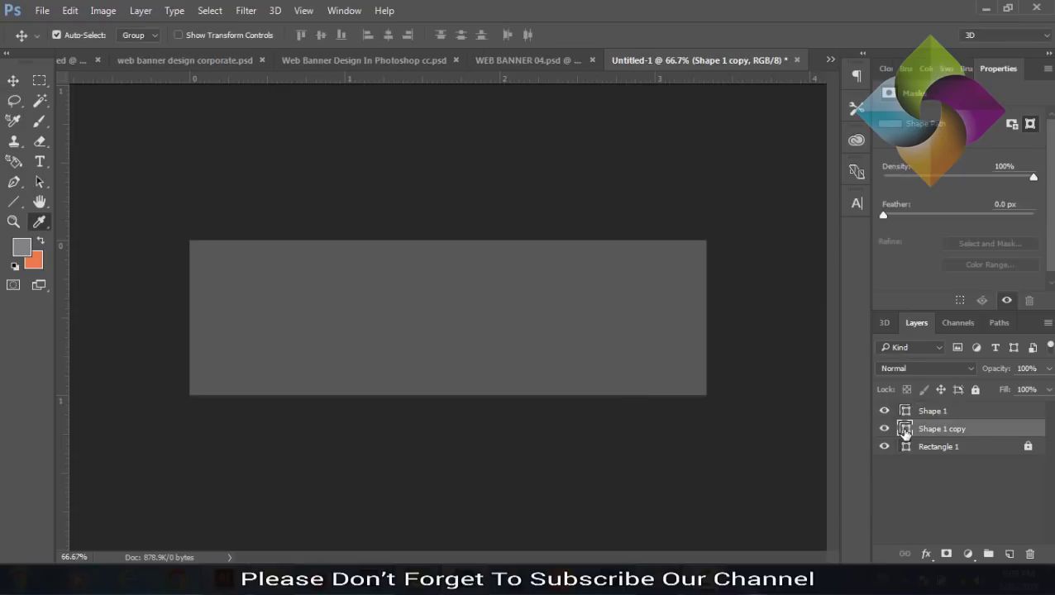
double_click(906, 432)
left_click_drag(626, 325, 628, 331)
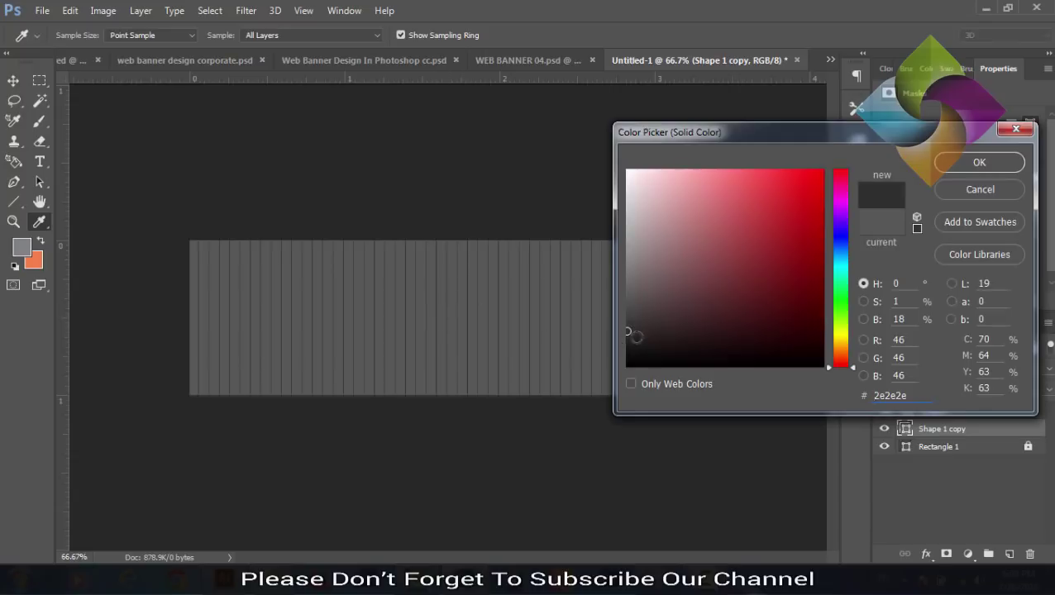
left_click(628, 338)
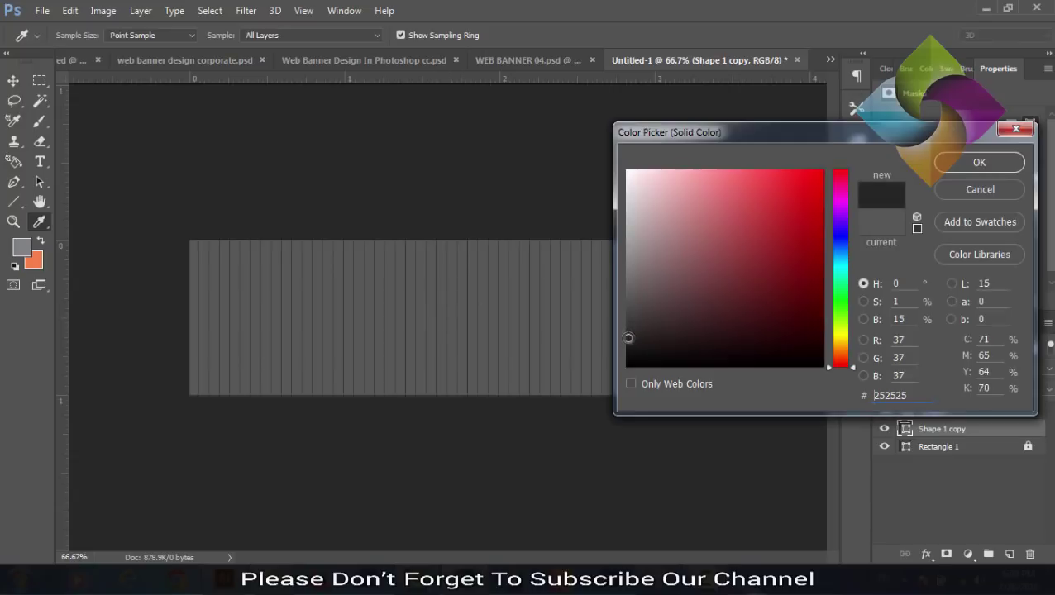
left_click(980, 163)
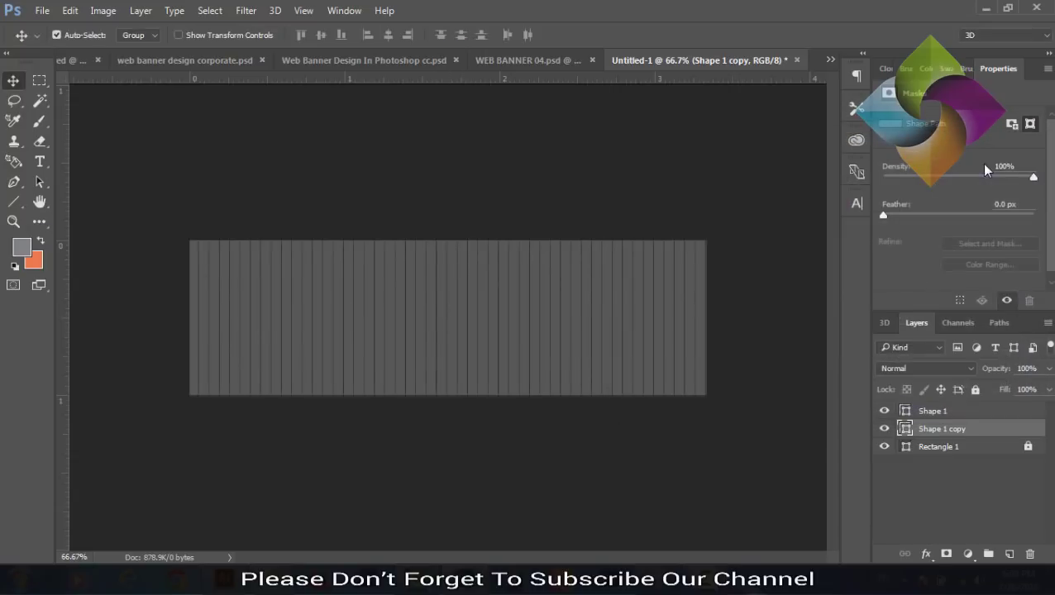
Step: Colour the top horizontal line dark grey #2a2a2a
left_click(931, 411)
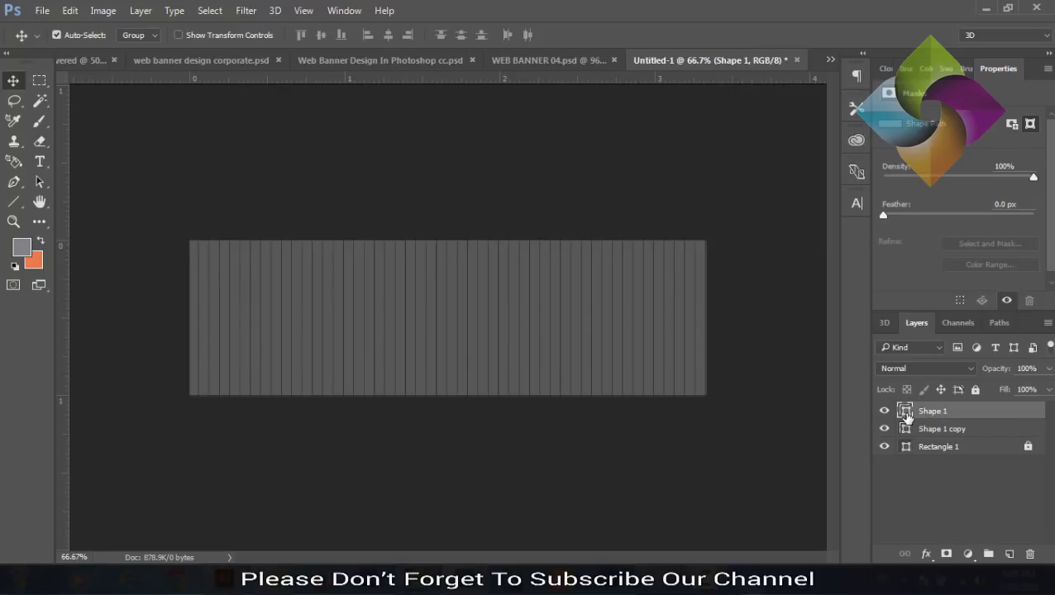
double_click(906, 411)
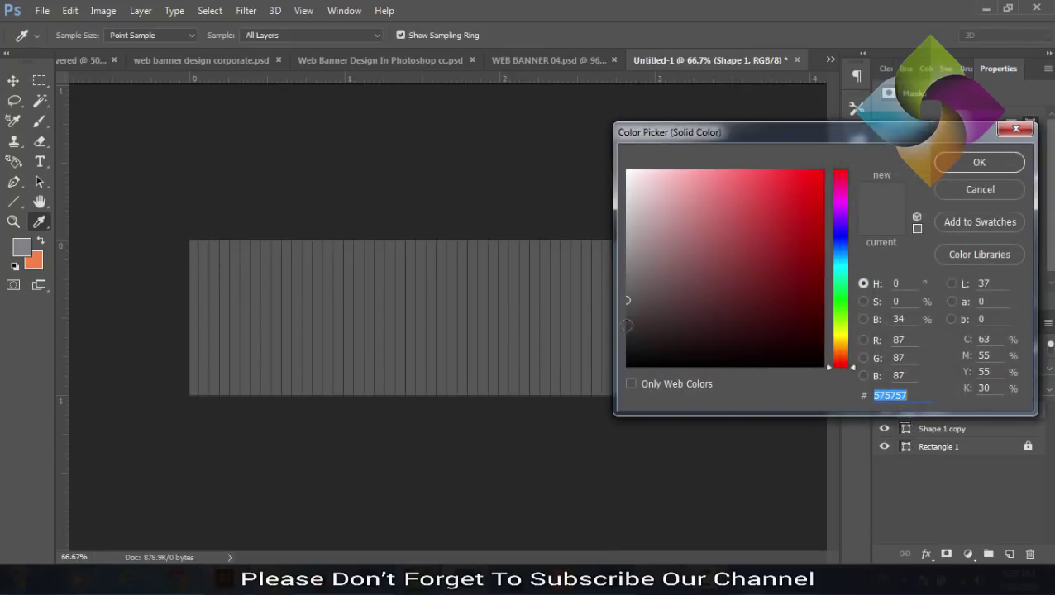
left_click(626, 328)
left_click_drag(627, 328, 627, 334)
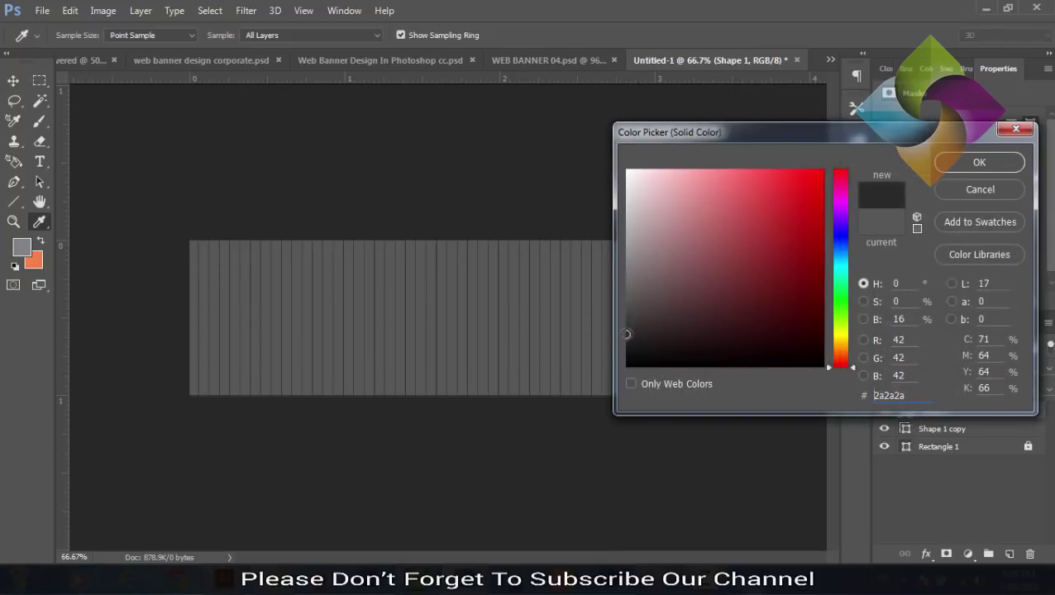
left_click(979, 163)
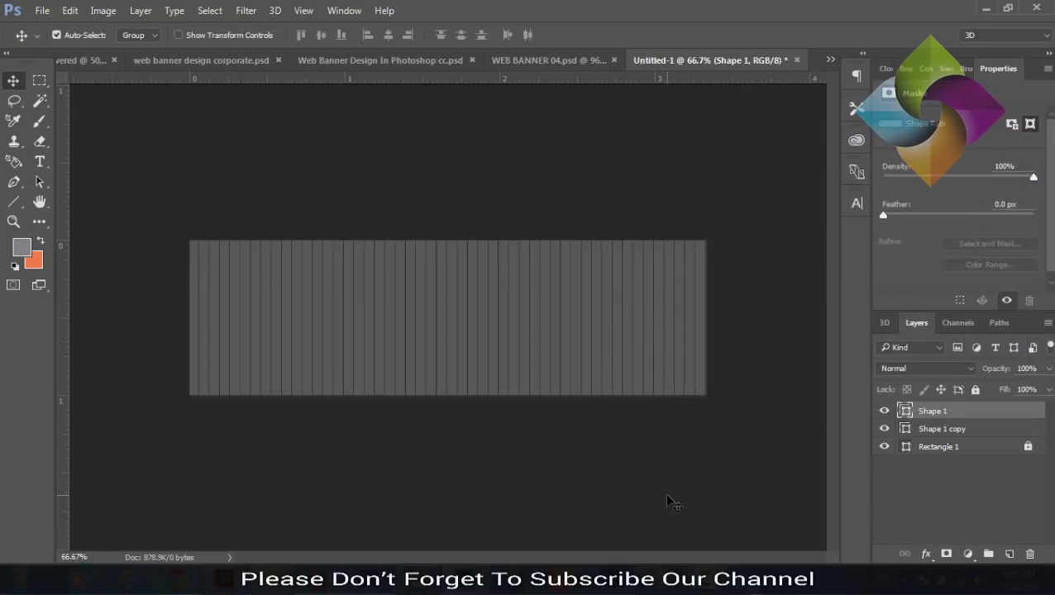
key("ctrl+t")
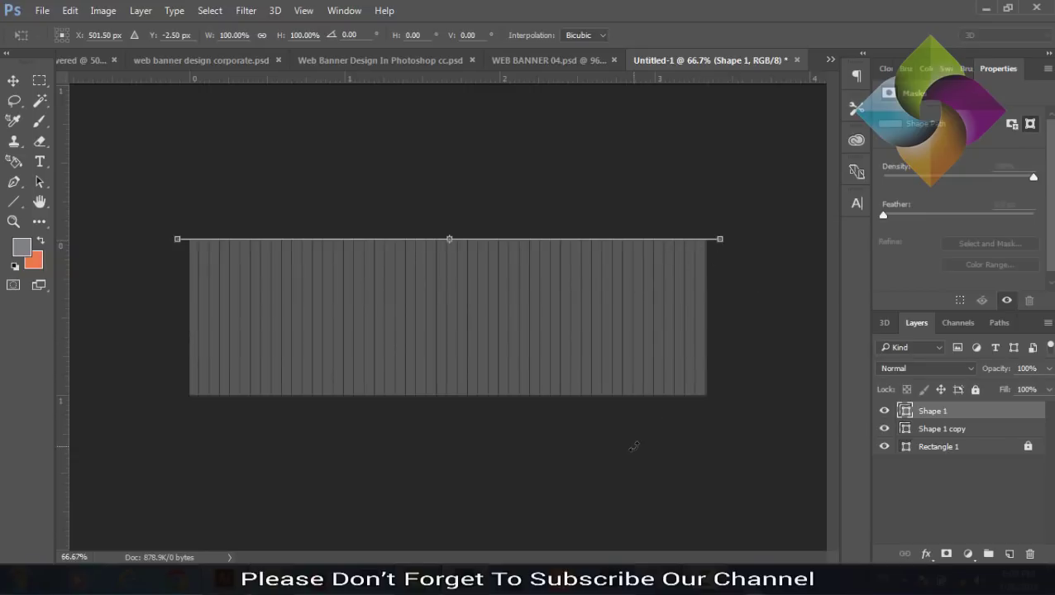
Step: Duplicate the horizontal line and move the copy 20 px down
key("Return")
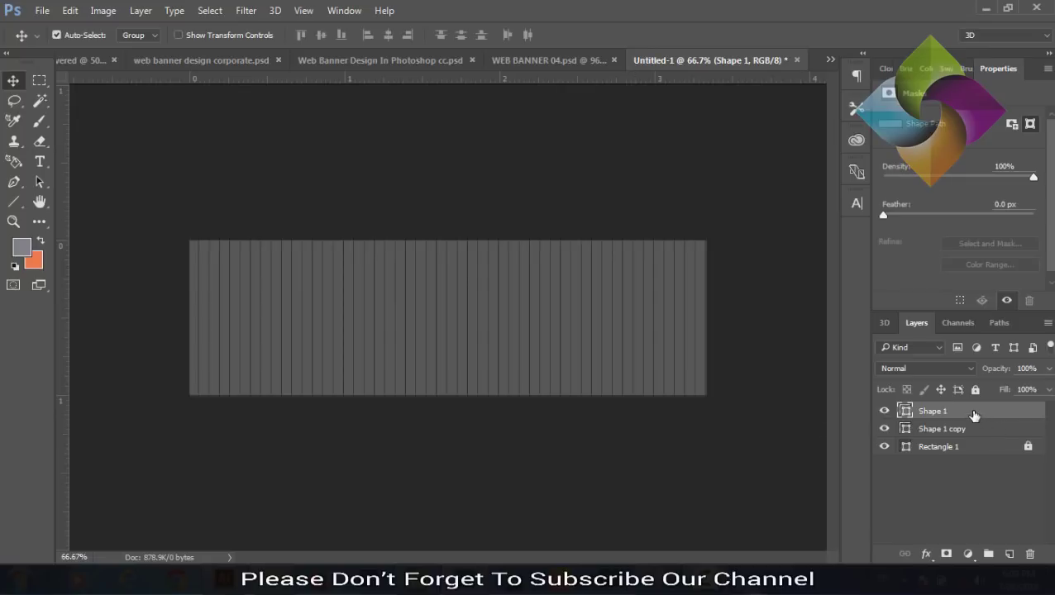
left_click_drag(974, 415, 1011, 554)
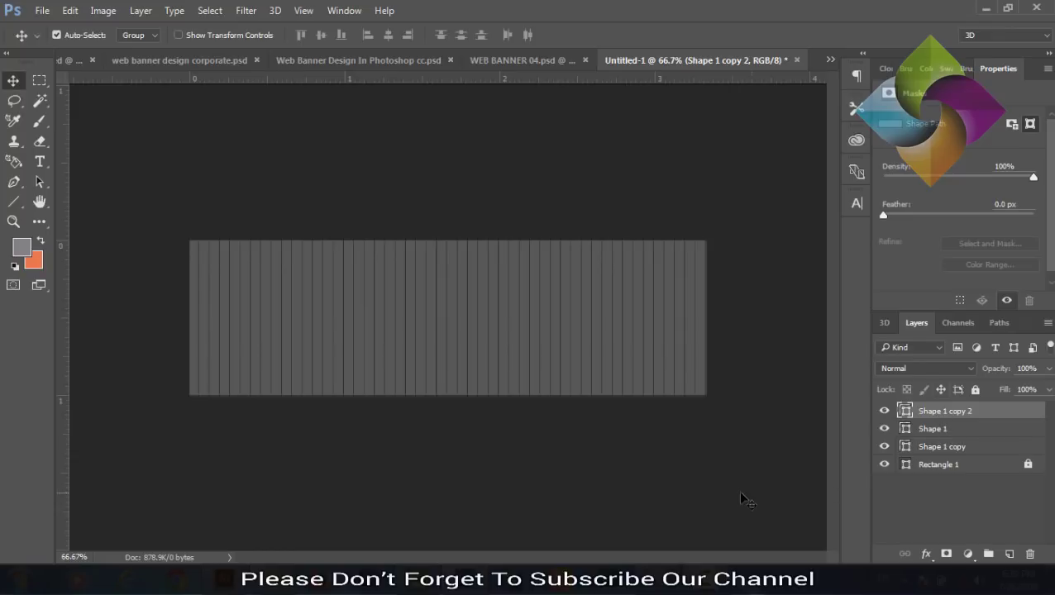
key("ctrl+t")
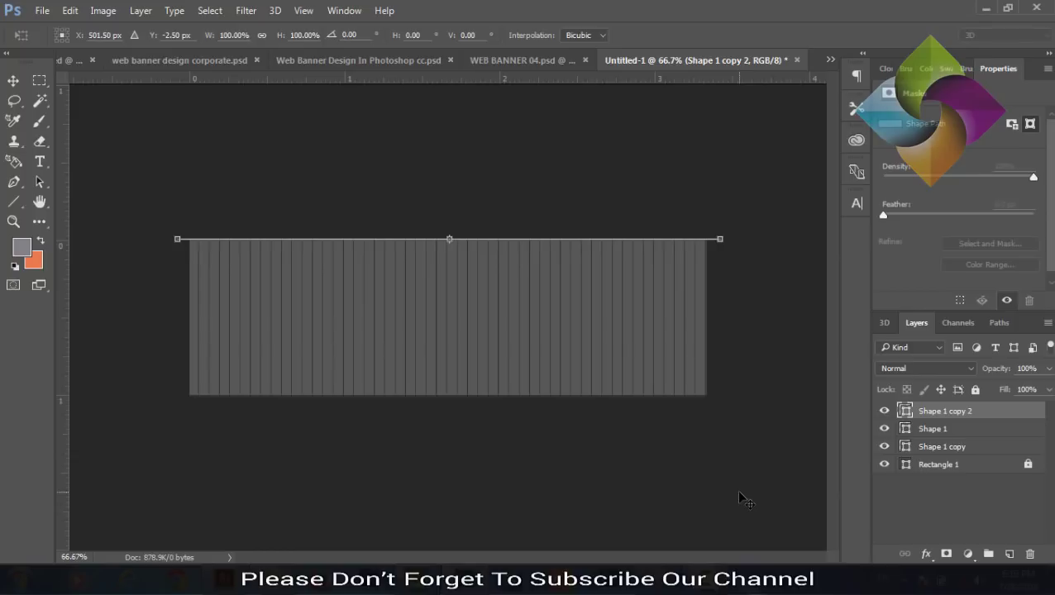
key("shift+Down")
key("shift+Down")
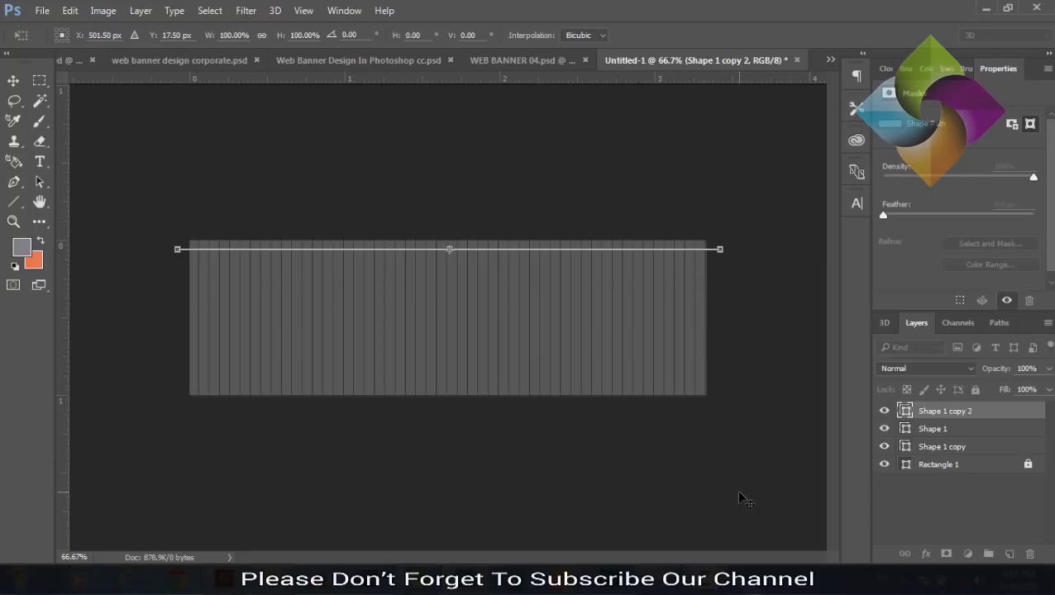
key("Return")
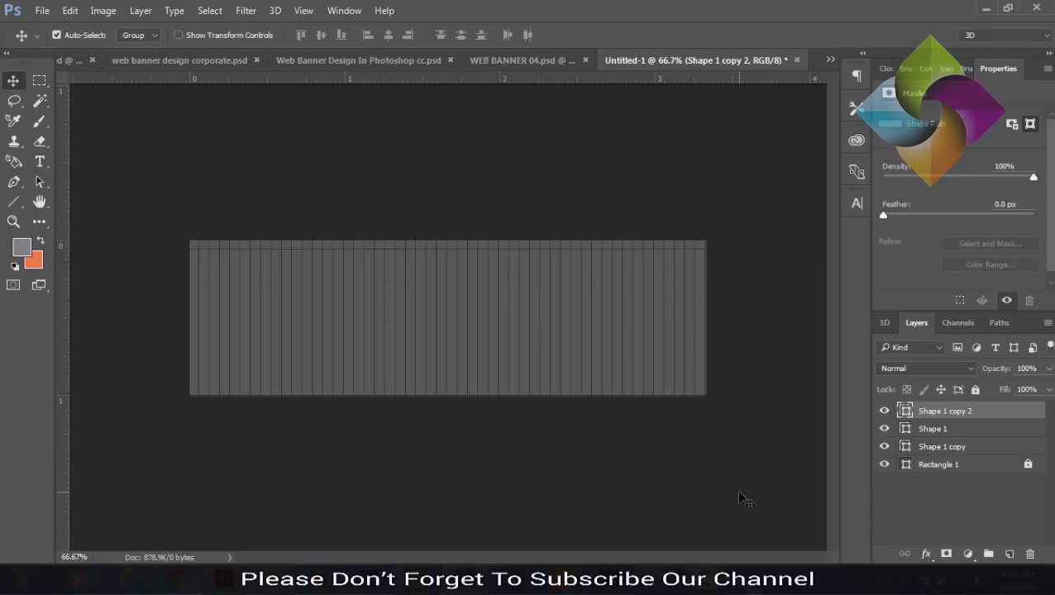
Step: Repeat the 20 px duplicate-and-move until horizontal lines fill the banner
key("ctrl")
key("ctrl+alt+shift+t")
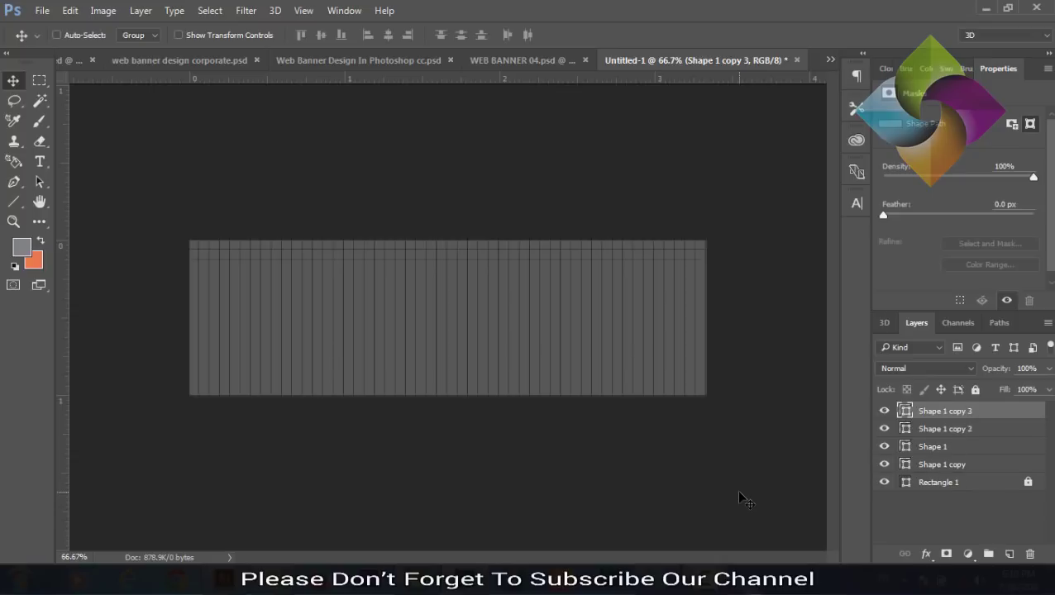
key("ctrl+alt+shift+t")
key("ctrl+alt+shift+t")
key("ctrl+alt+shift+t")
key("ctrl+alt+shift+t")
key("ctrl+alt+shift+t")
key("ctrl+alt+shift+t")
key("ctrl+alt+shift+t")
key("ctrl+alt+shift+t")
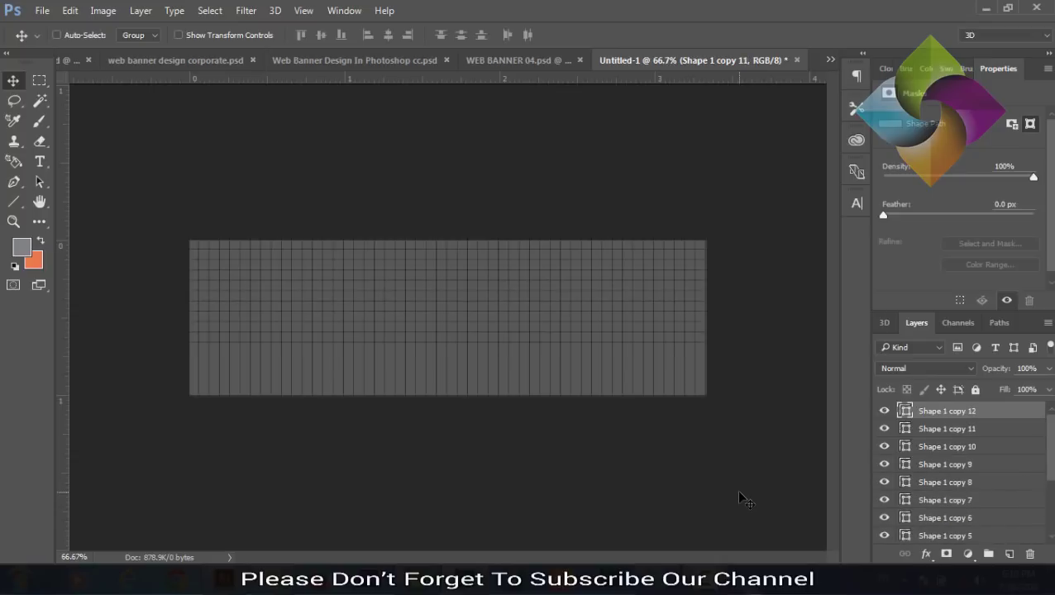
key("ctrl+alt+shift+t")
key("ctrl+alt+shift+t")
key("ctrl+alt+shift+t")
key("ctrl+alt+shift+t")
key("ctrl+alt+shift+t")
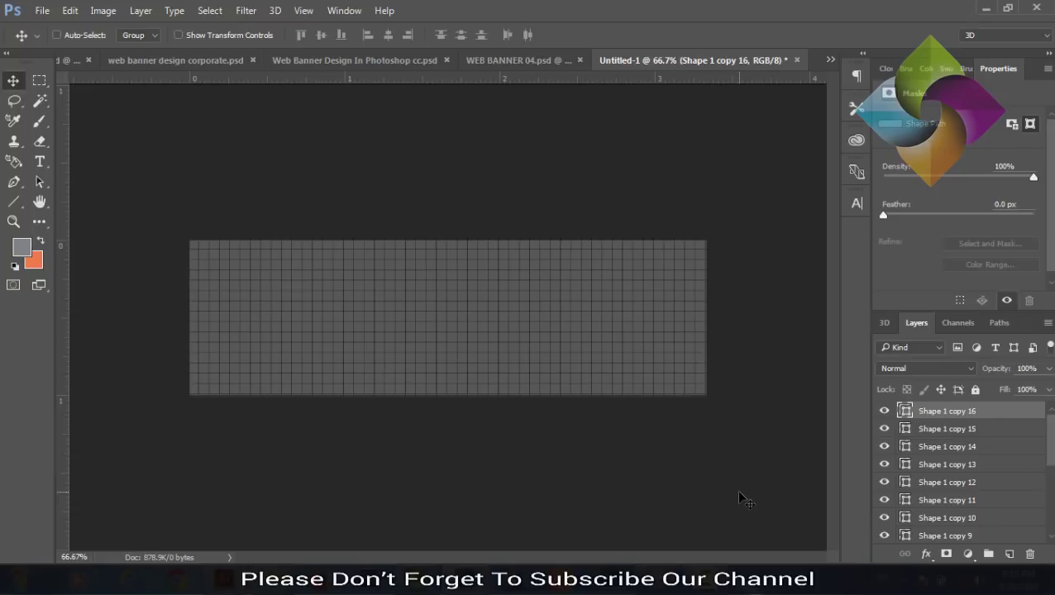
key("ctrl")
left_click_drag(1050, 452, 1052, 521)
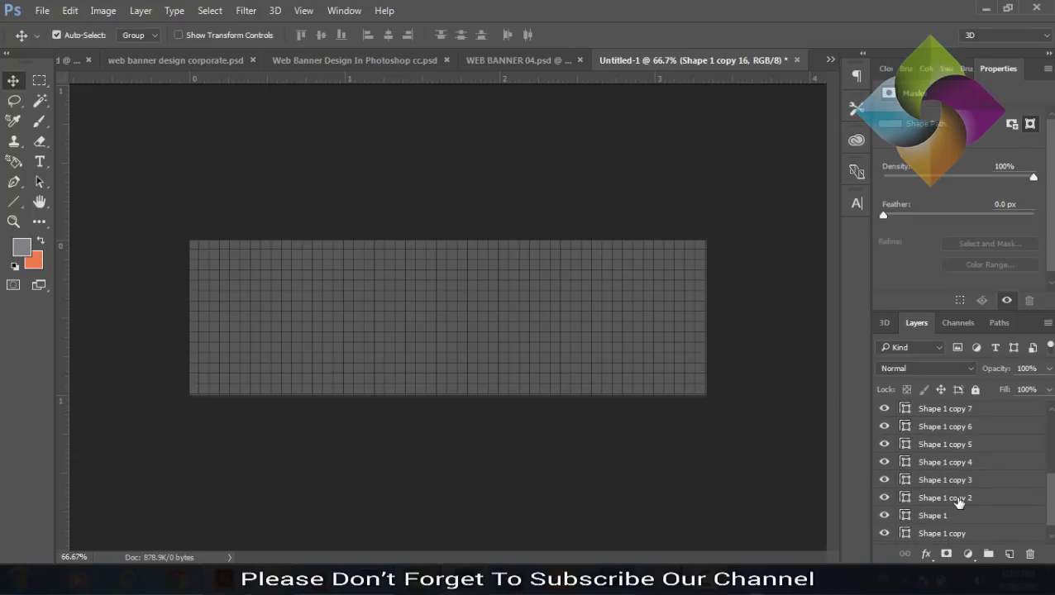
Step: Merge the horizontal line layers, then merge them with the vertical lines into Shape 1 copy 16
left_click(885, 534)
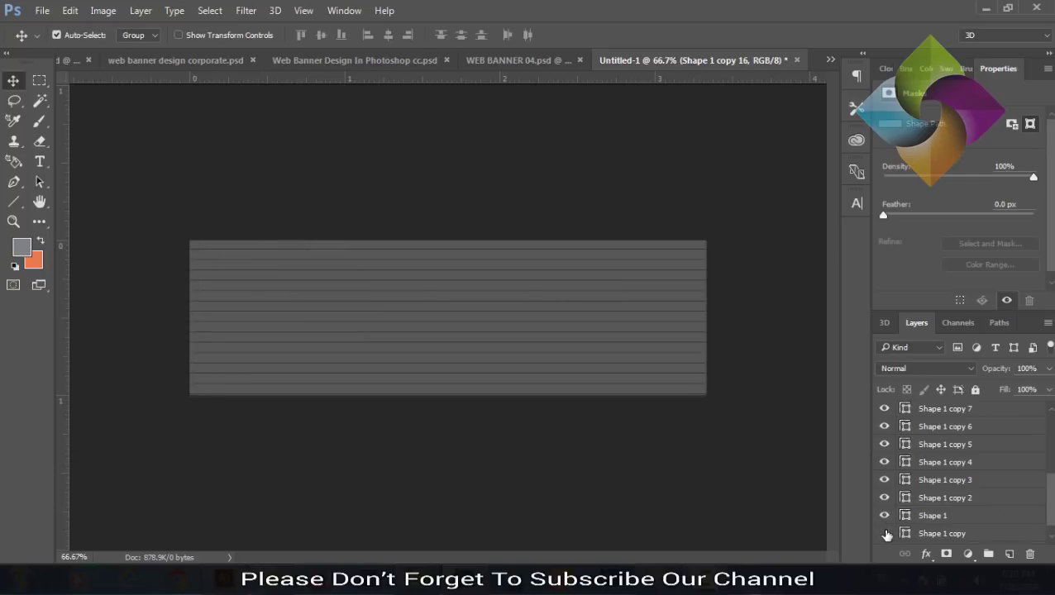
left_click(885, 533)
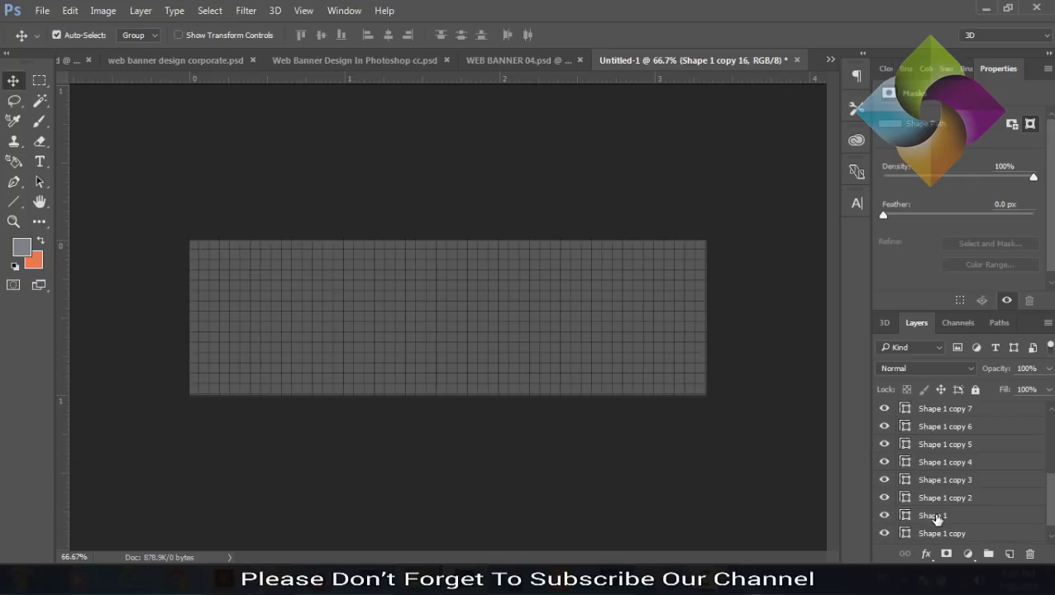
left_click(934, 517, "shift")
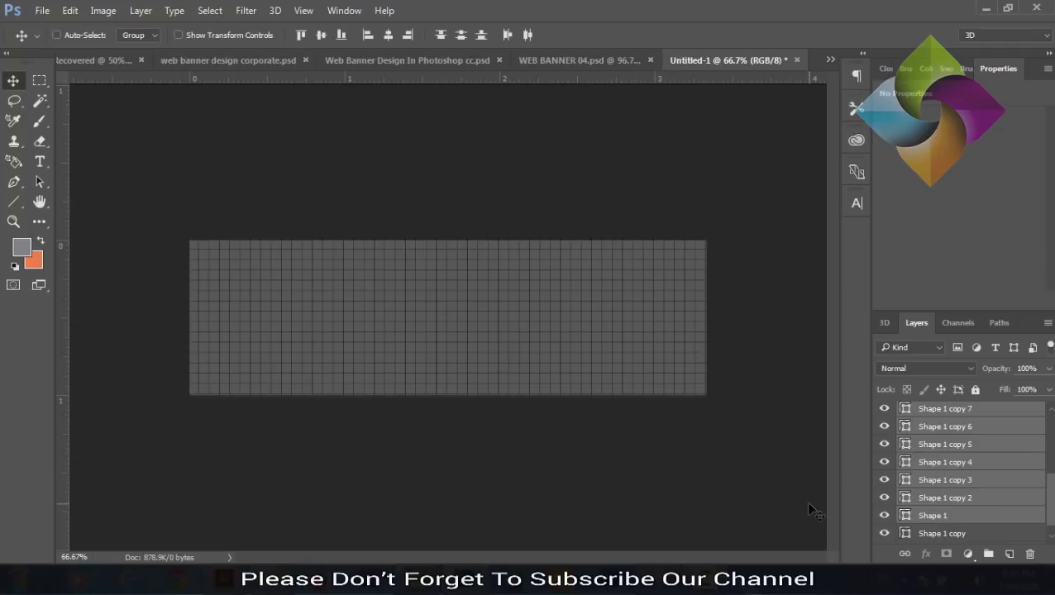
key("ctrl+e")
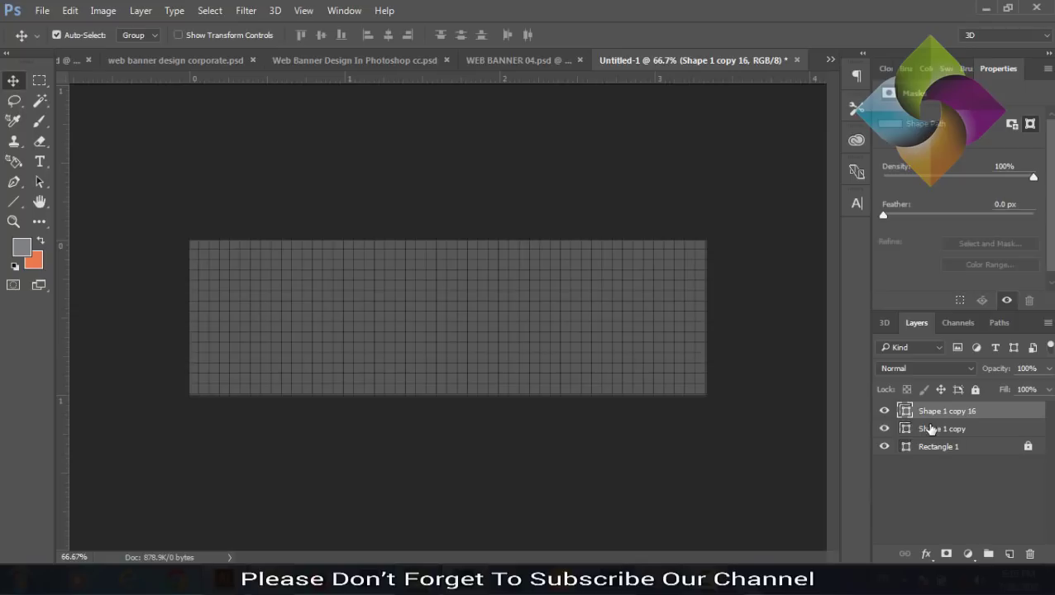
left_click(928, 429, "shift")
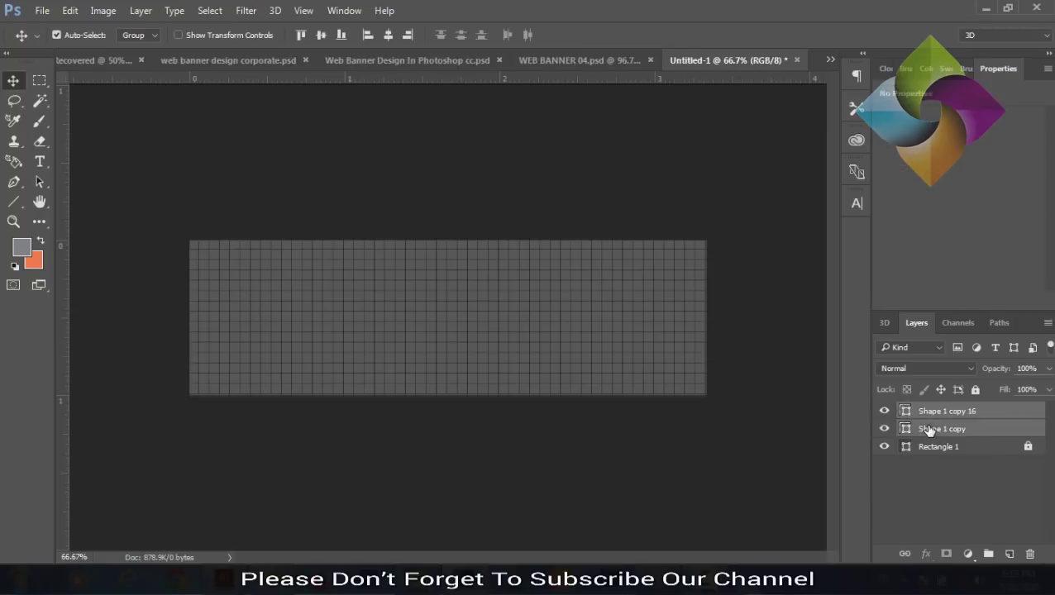
key("ctrl+e")
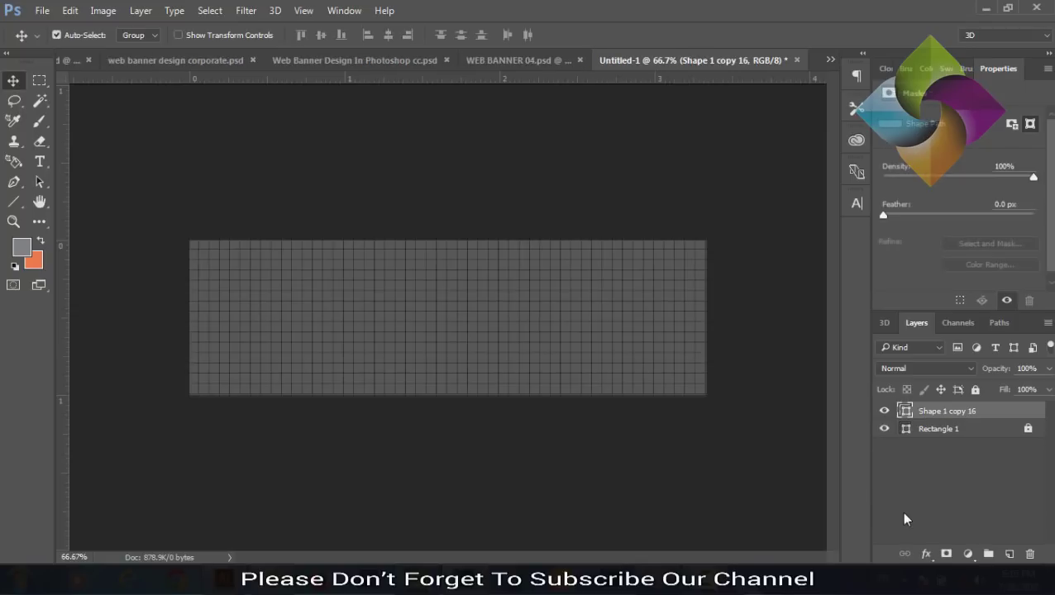
Step: Set the merged grid layer's blend mode to Screen
key("ctrl+plus")
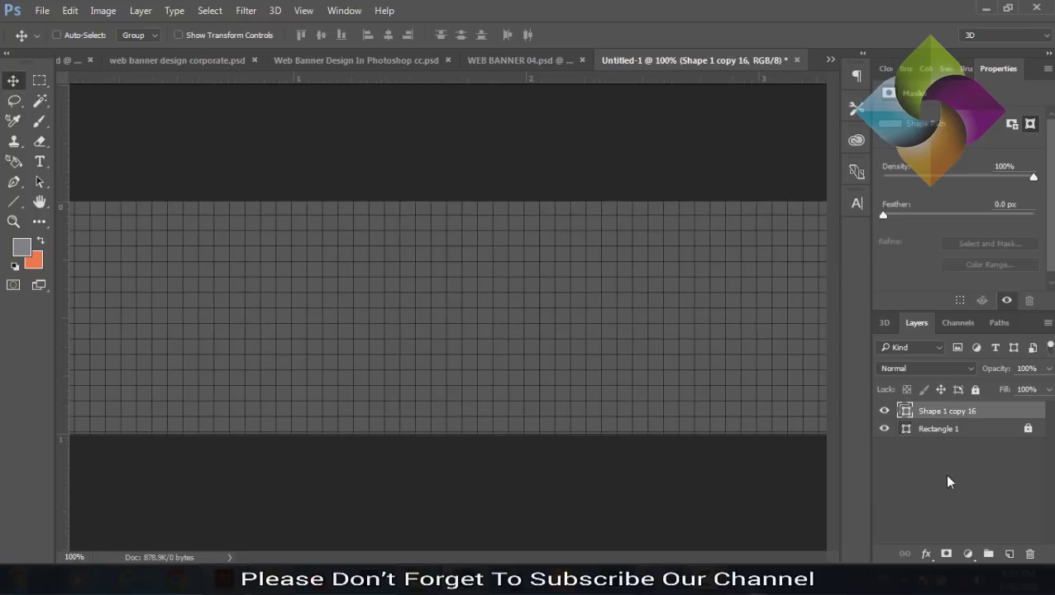
key("ctrl+plus")
key("ctrl+minus")
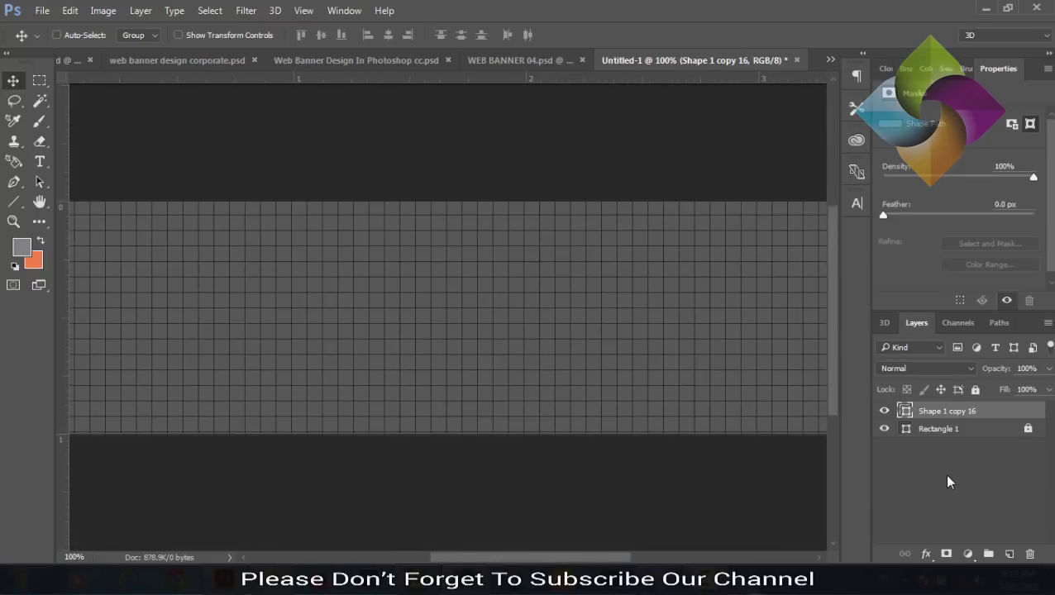
key("ctrl+minus")
key("ctrl+minus")
key("ctrl+plus")
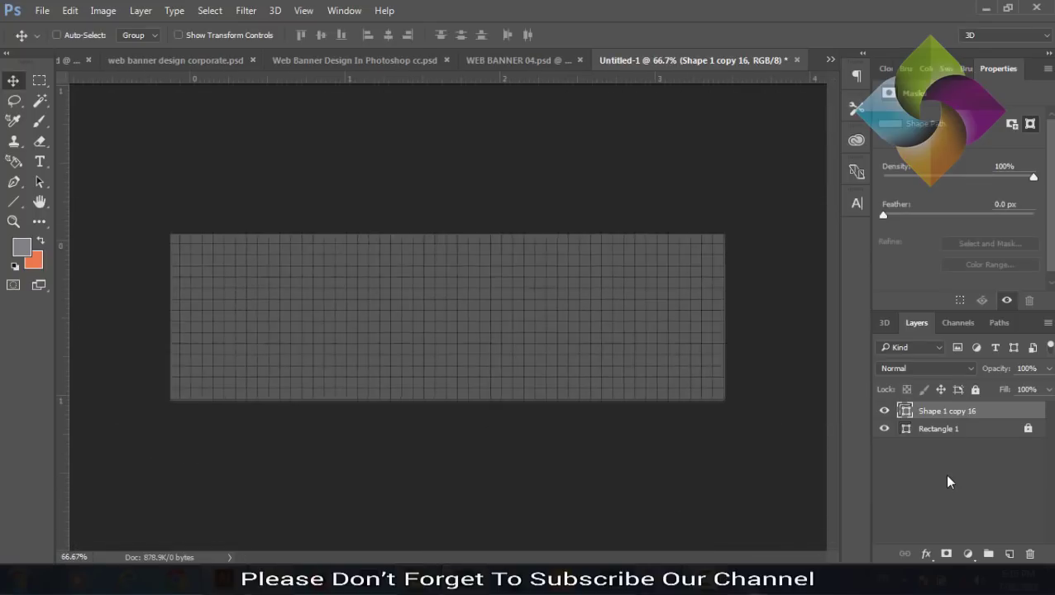
key("ctrl+plus")
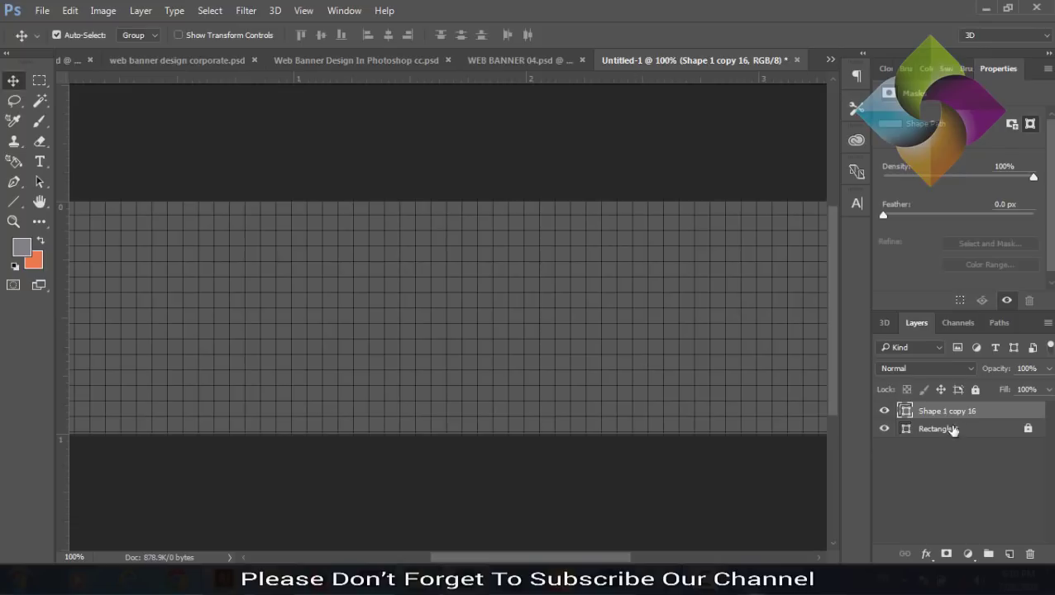
left_click(928, 370)
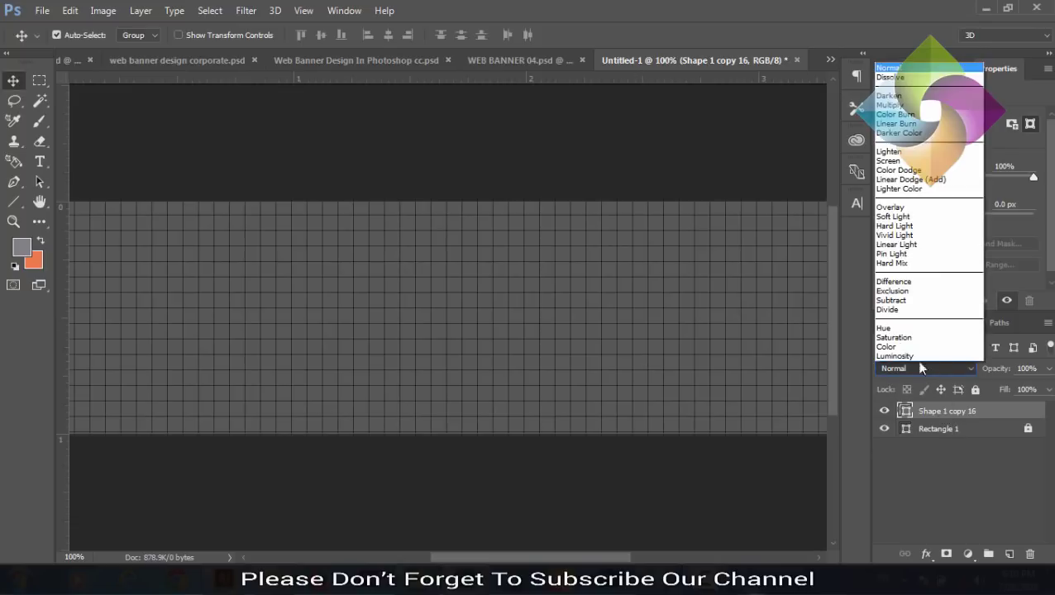
left_click(890, 162)
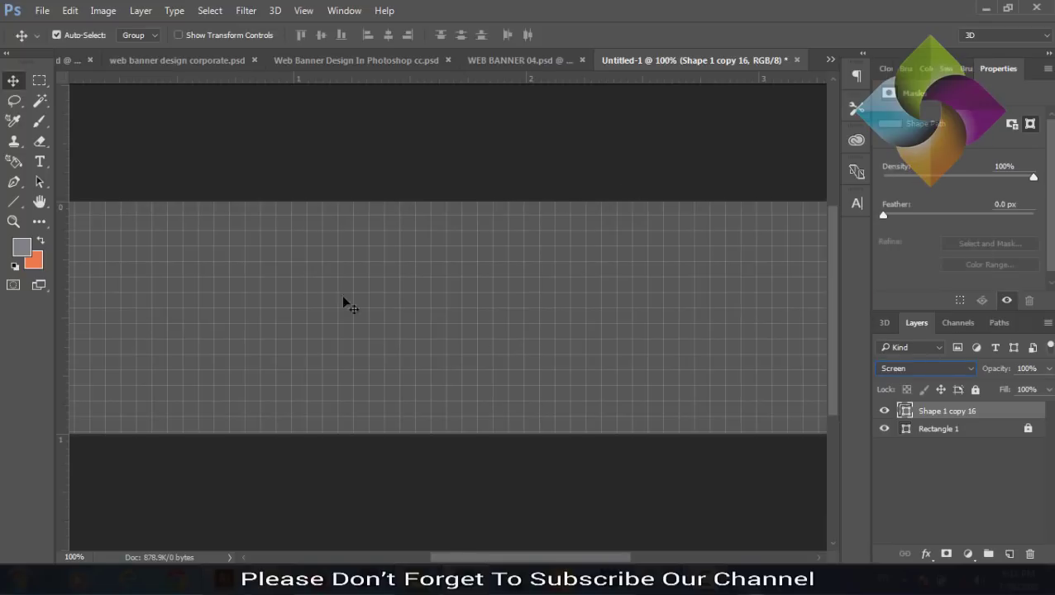
Step: Zoom out and add Rectangle 1 to the layer selection
key("ctrl")
key("ctrl+minus")
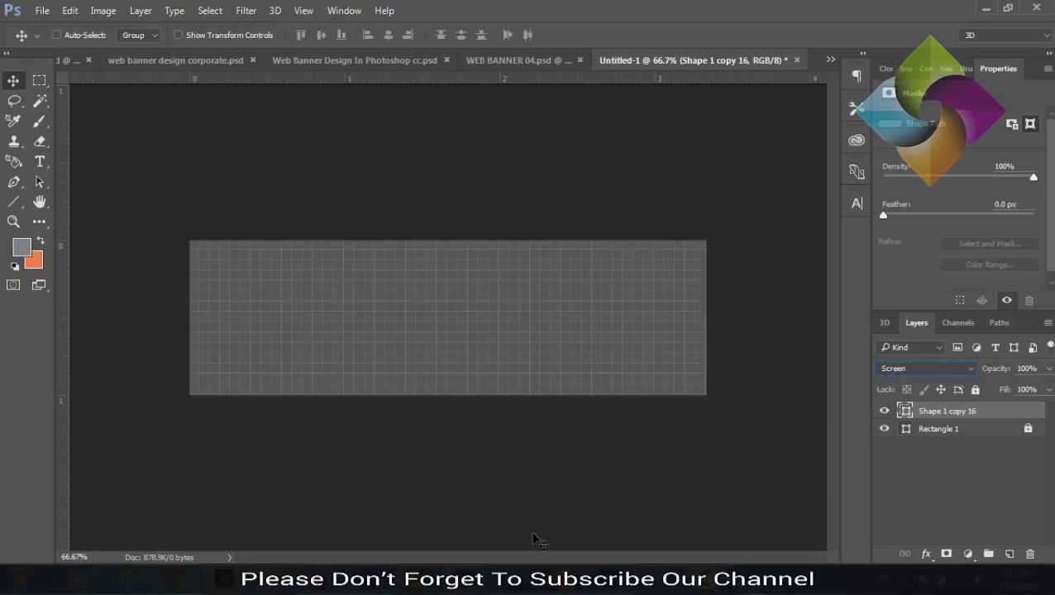
left_click(960, 430, "shift")
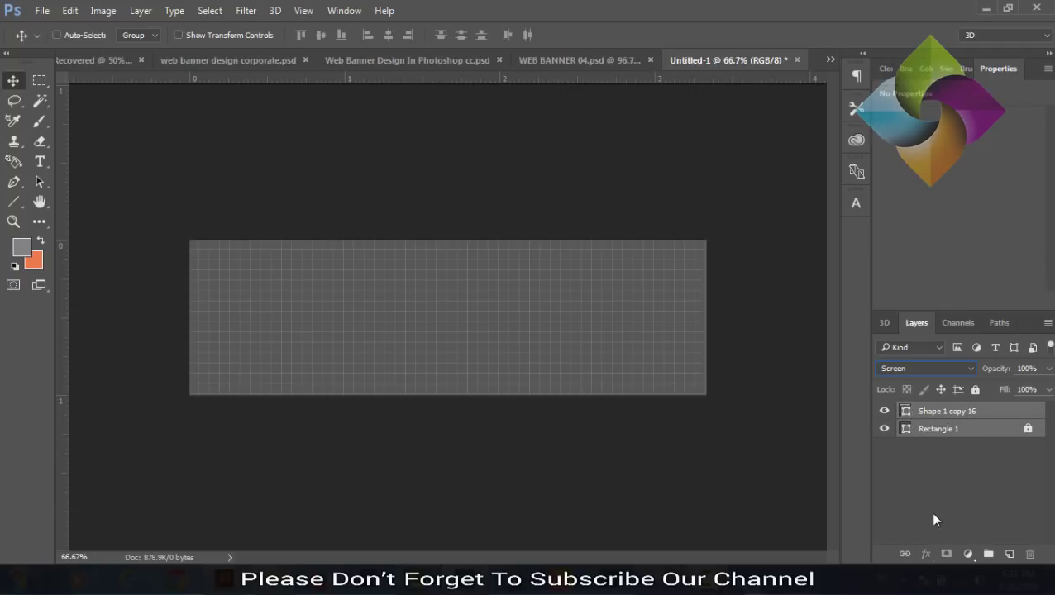
Step: Put the grid and grey rectangle in a fully locked group named BG, then pick the Rectangle Tool
key("ctrl+g")
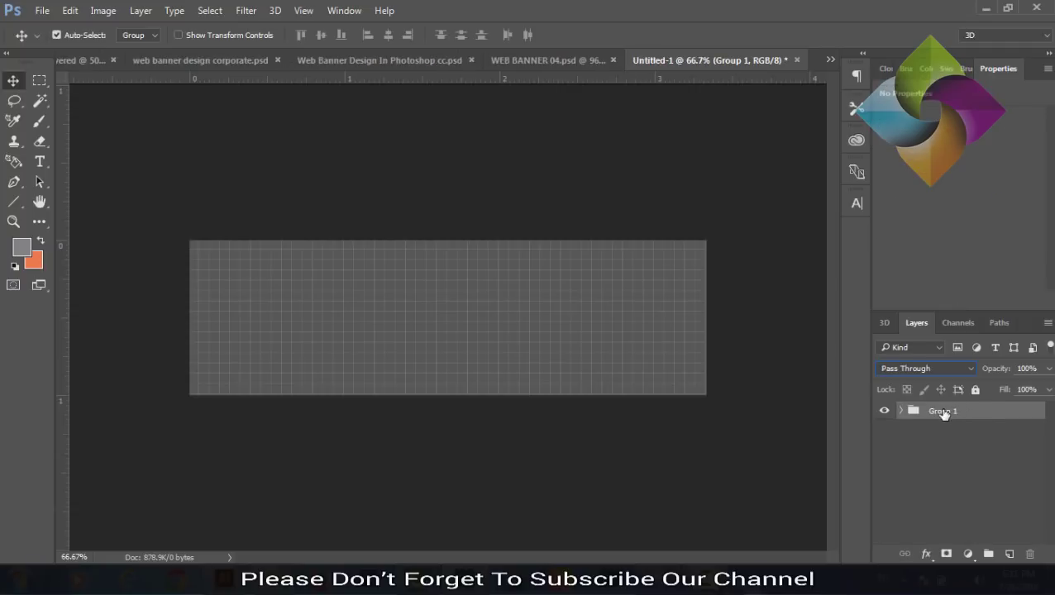
double_click(944, 411)
type("BG")
key("Return")
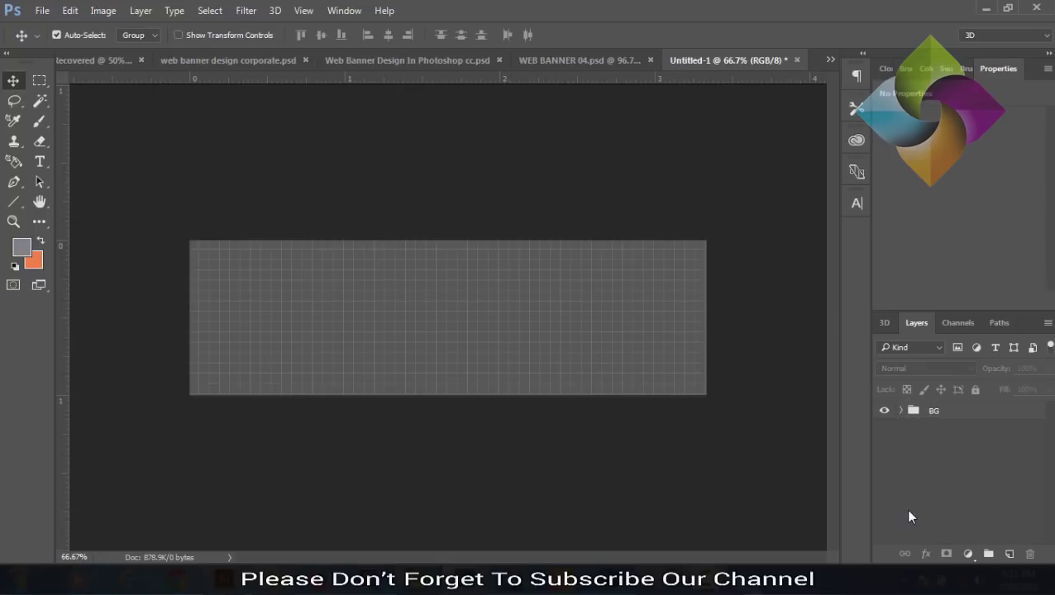
left_click(976, 390)
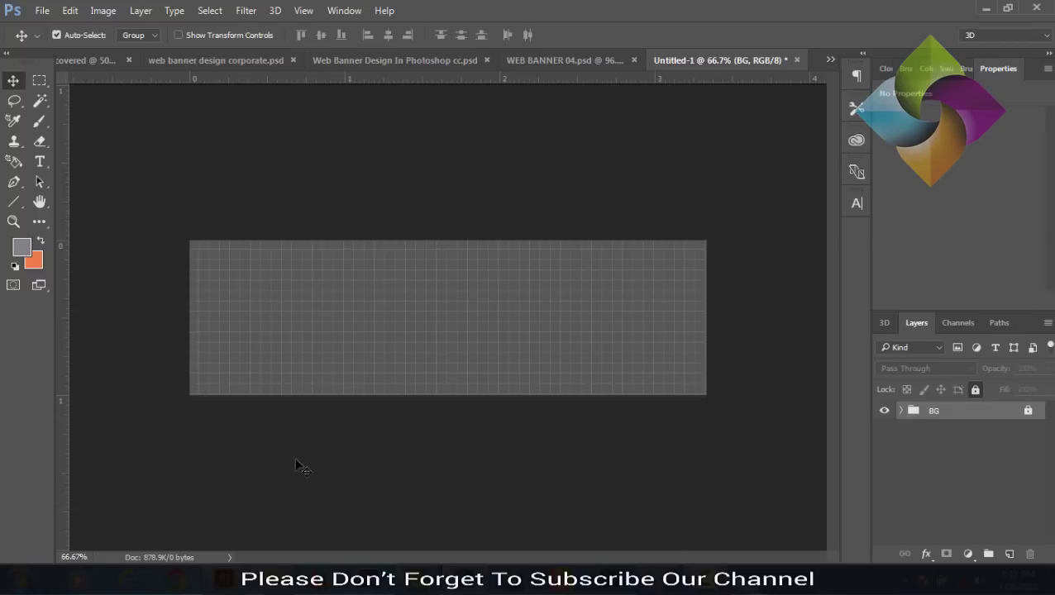
left_click(18, 209)
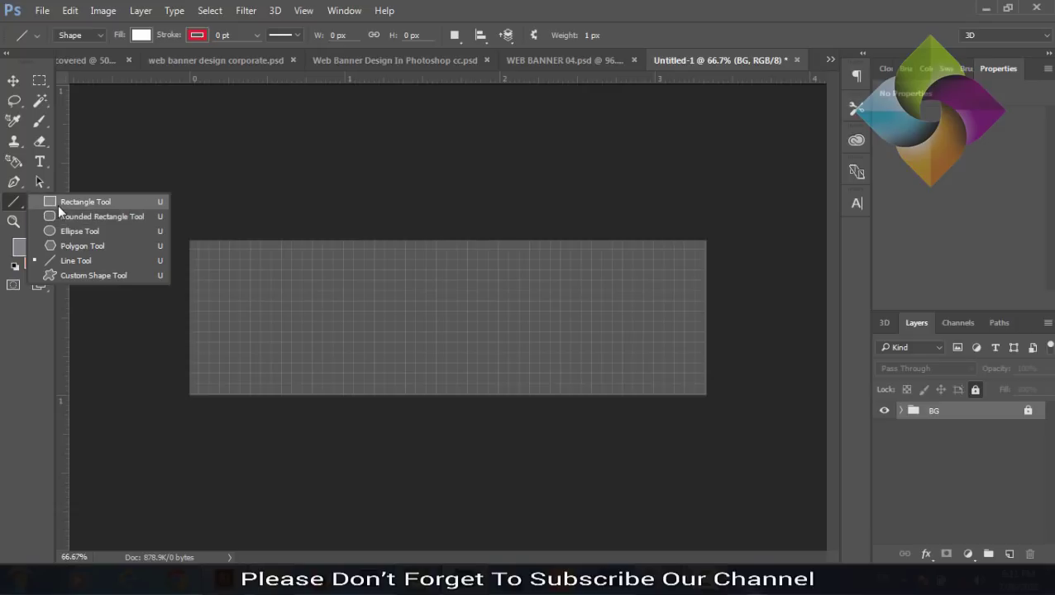
left_click(58, 205)
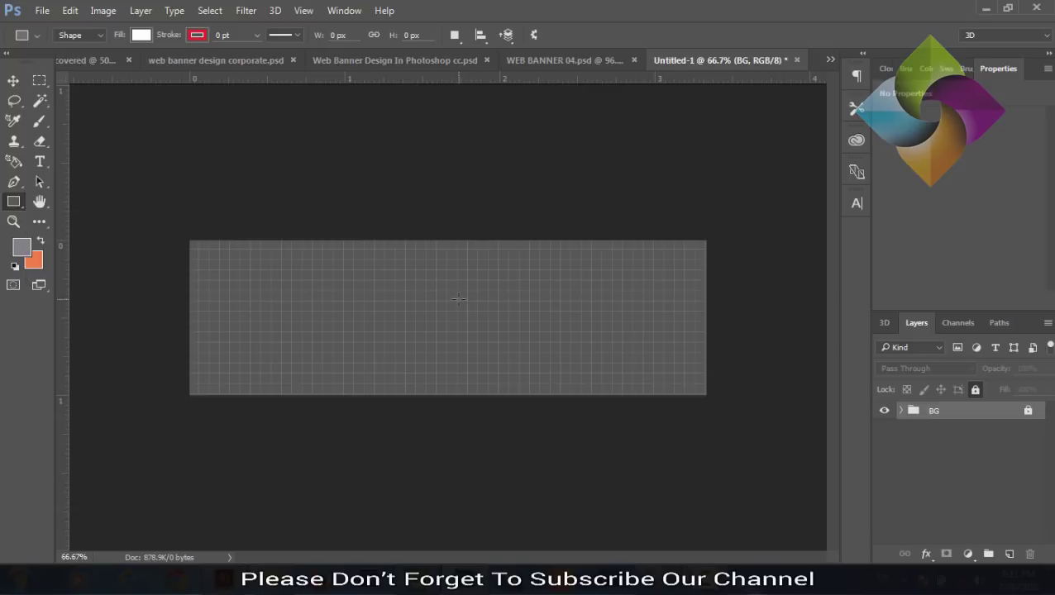
Step: Draw a tall rectangle at the banner centre and sample foreground blue 0490d5 from the reference
left_click_drag(458, 300, 494, 438)
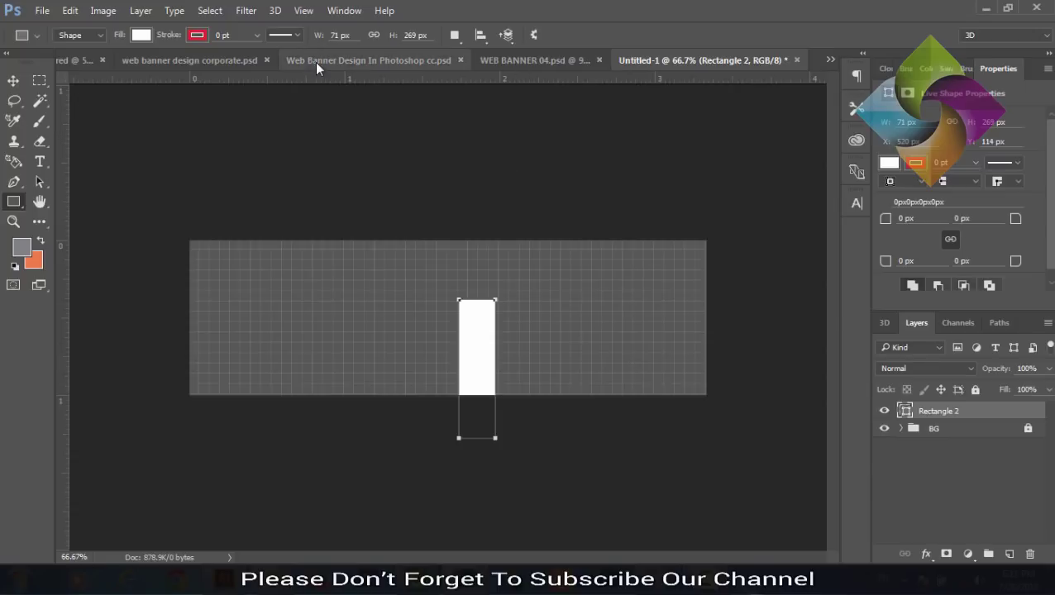
left_click(235, 66)
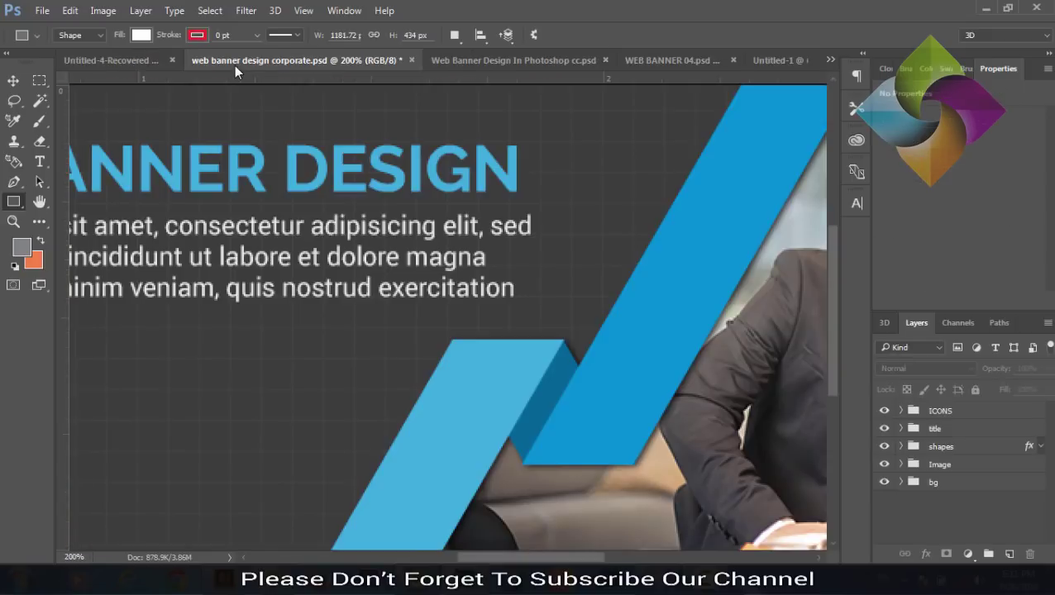
left_click(28, 253)
left_click(590, 397)
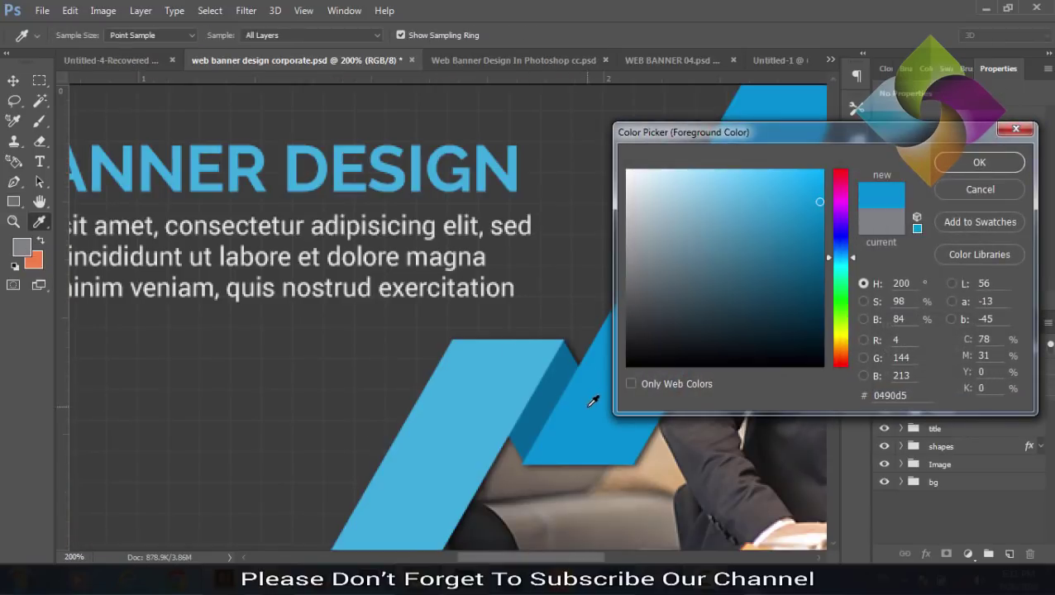
left_click(962, 168)
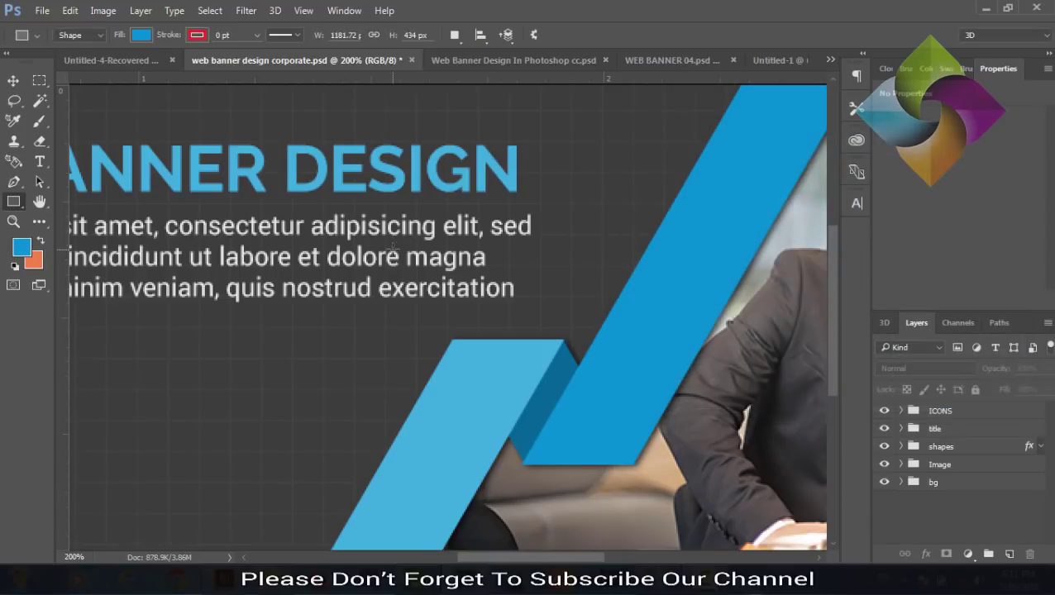
Step: Sample light blue 40acdf as the background colour and return to Untitled-1
left_click(36, 263)
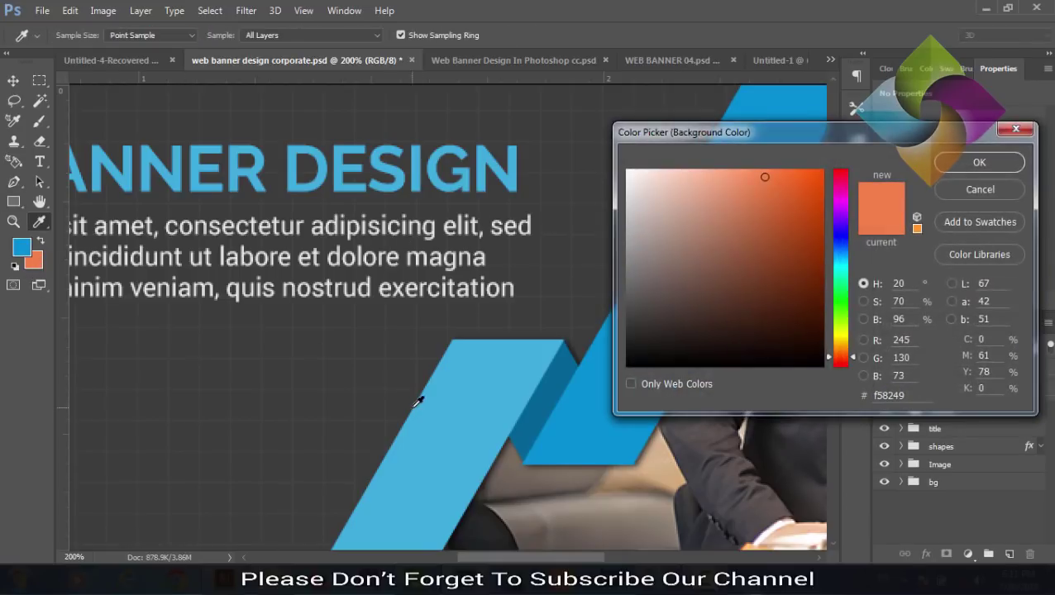
left_click(453, 423)
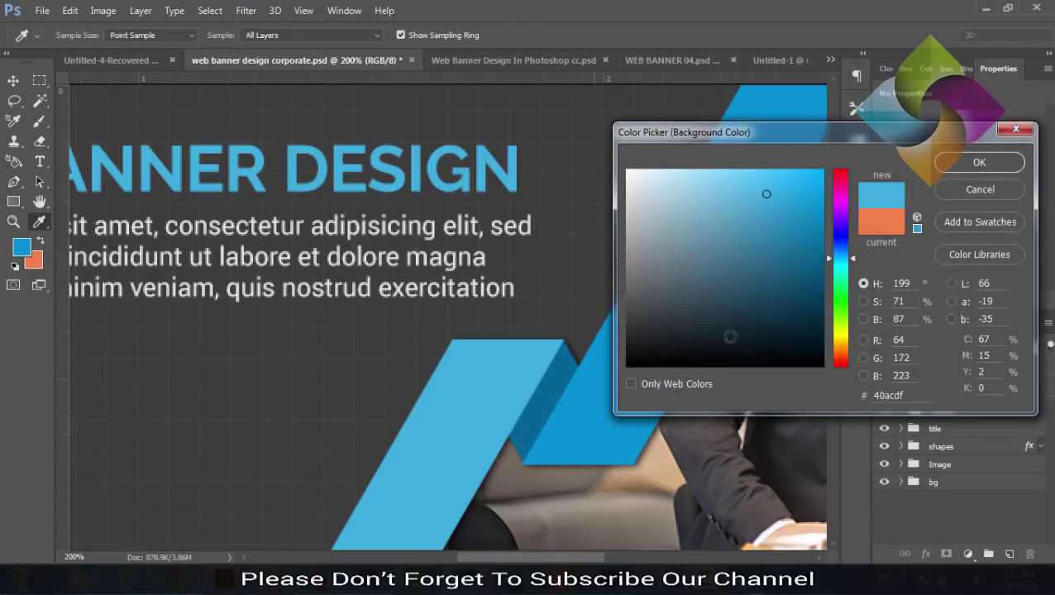
left_click(969, 166)
left_click(751, 58)
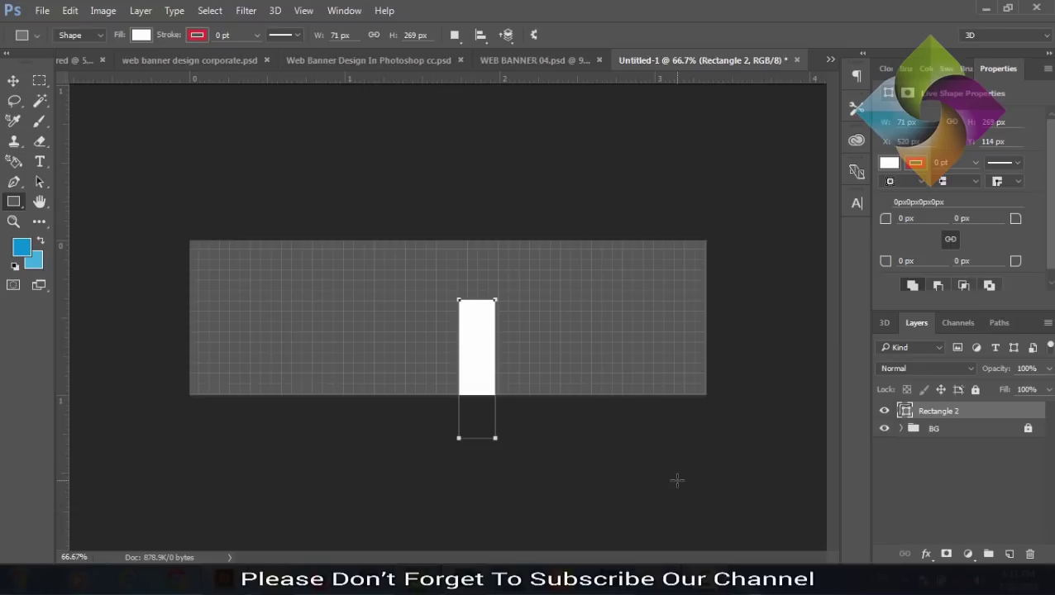
Step: Fill Rectangle 2 with the sampled dark blue #0490d5
key("ctrl+plus")
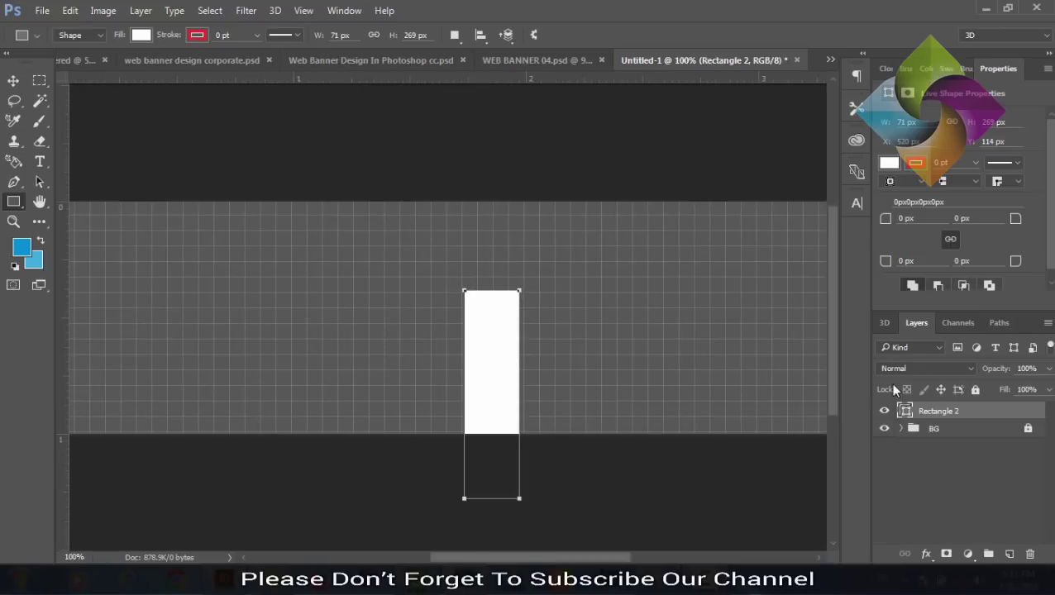
double_click(905, 411)
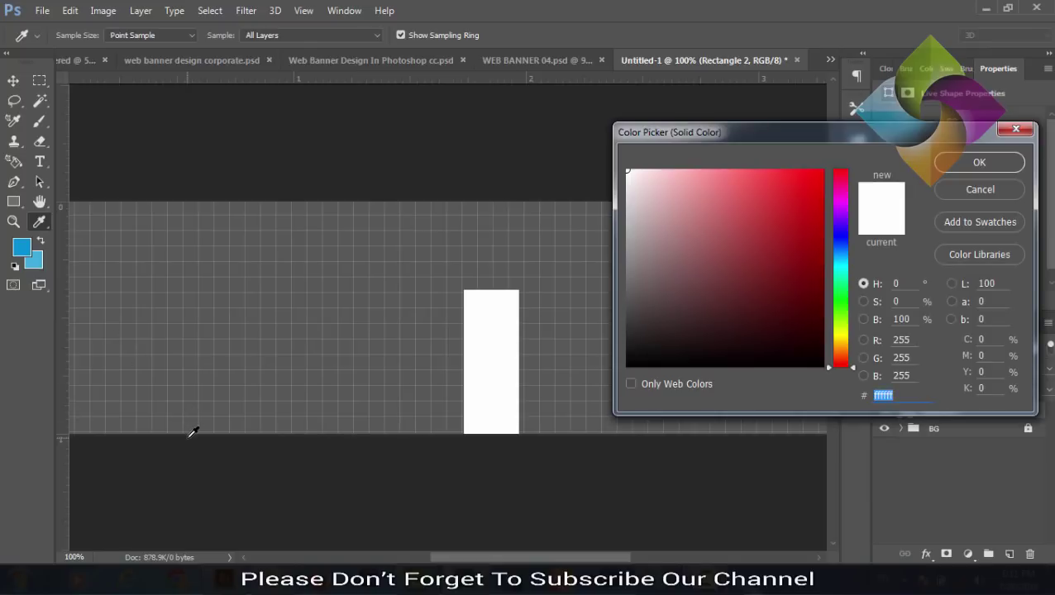
left_click_drag(193, 432, 22, 247)
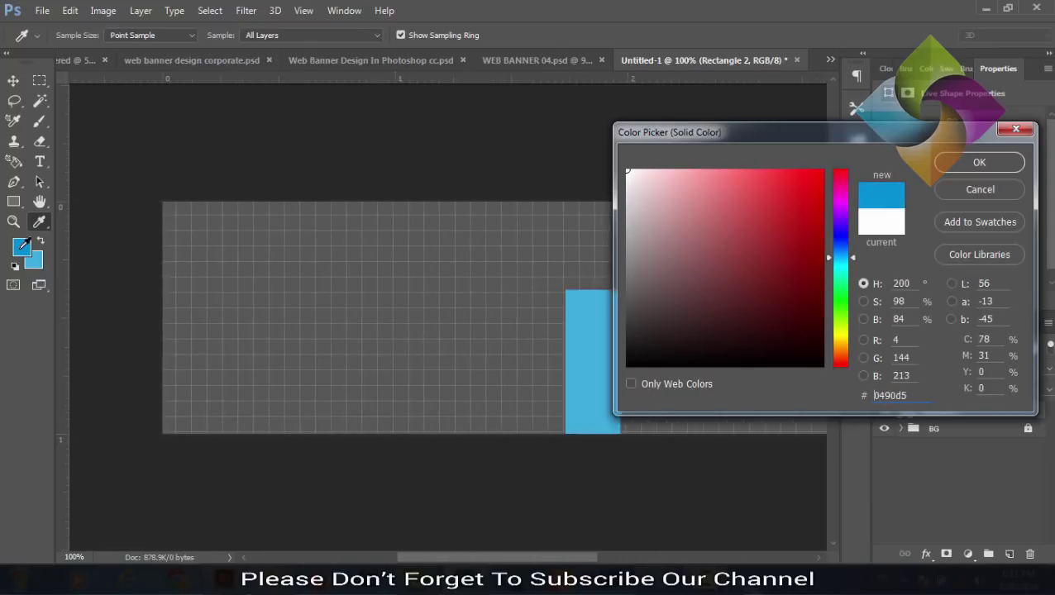
left_click(976, 164)
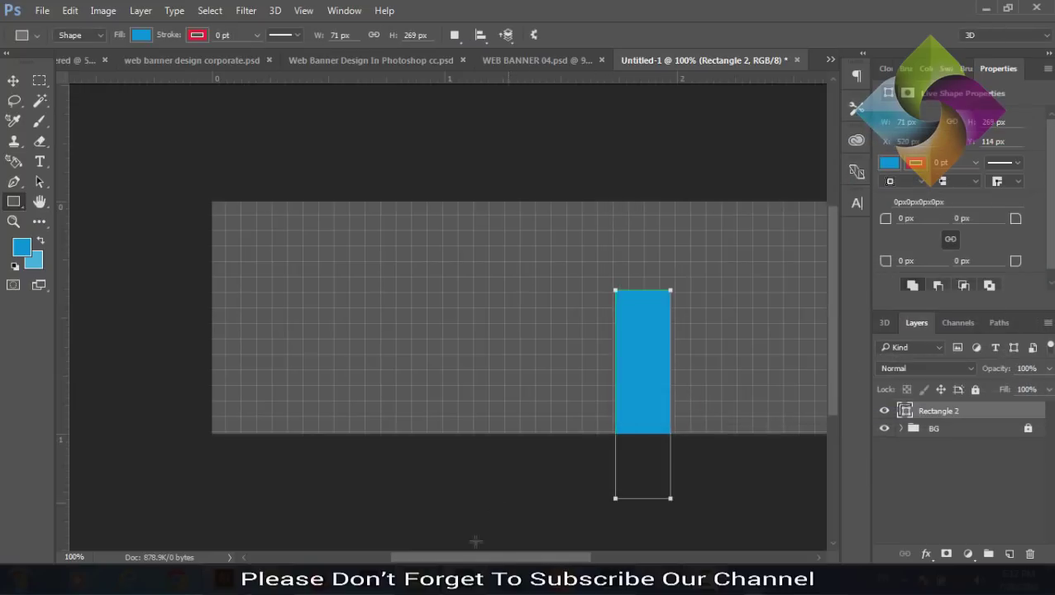
left_click_drag(463, 558, 516, 557)
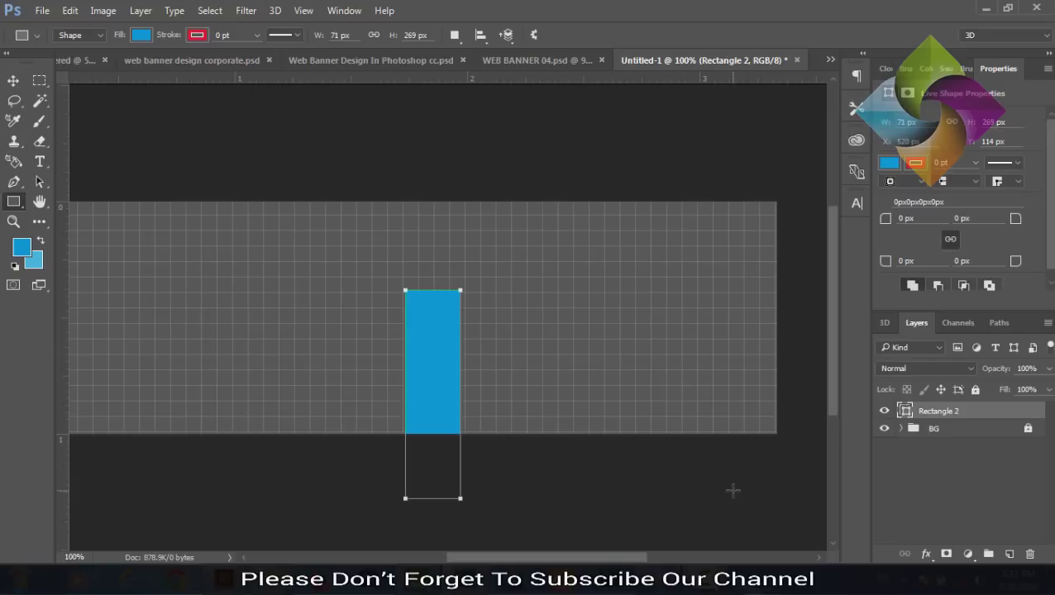
Step: Duplicate the blue bar and move the copy to the banner's left
key("ctrl+j")
key("v")
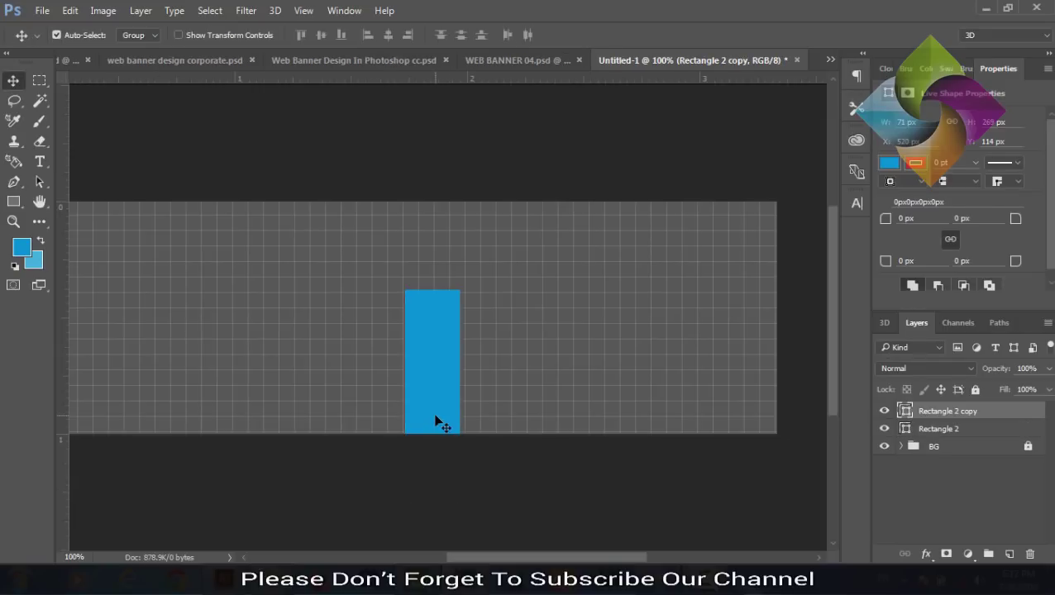
mouse_move(437, 421)
left_mouse_down()
mouse_move(176, 369)
mouse_move(162, 348)
left_mouse_up()
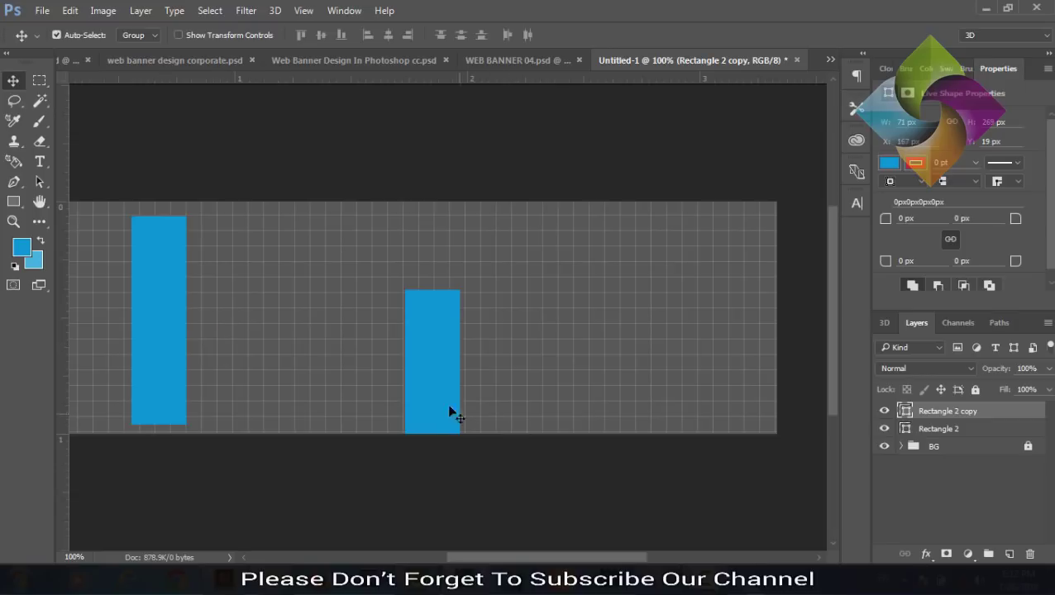
left_click_drag(436, 401, 498, 322)
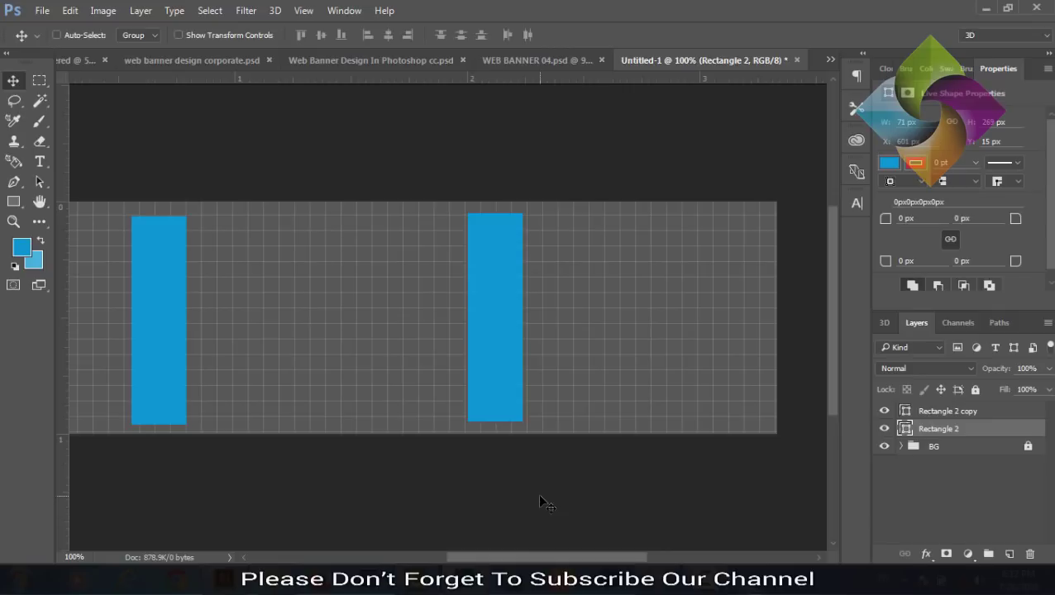
Step: Skew the right bar -30° horizontally into a slanted parallelogram
key("ctrl+t")
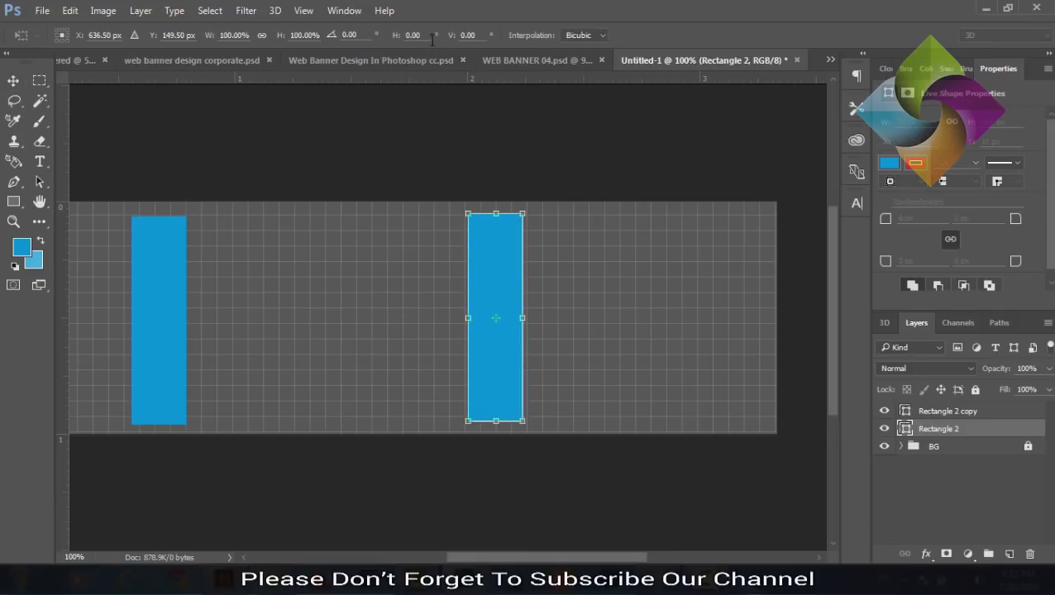
left_click(413, 35)
type("-3")
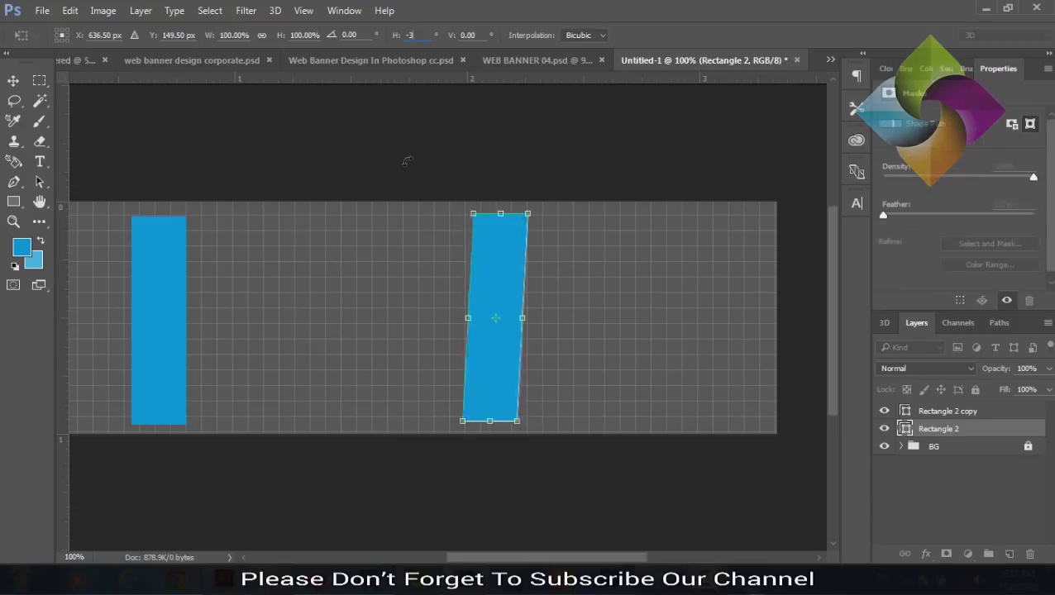
type("0")
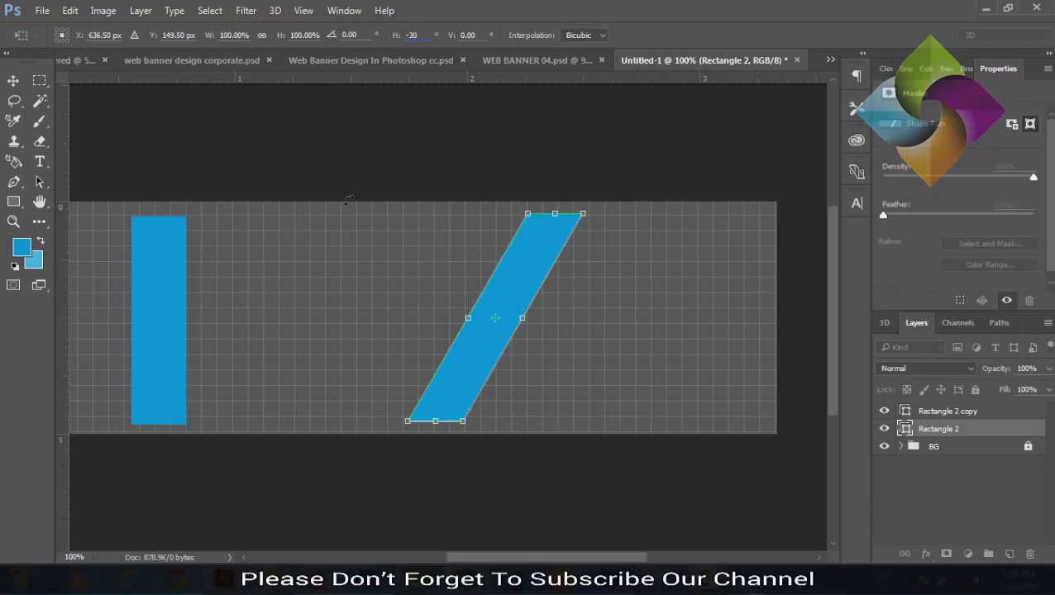
left_click(14, 86)
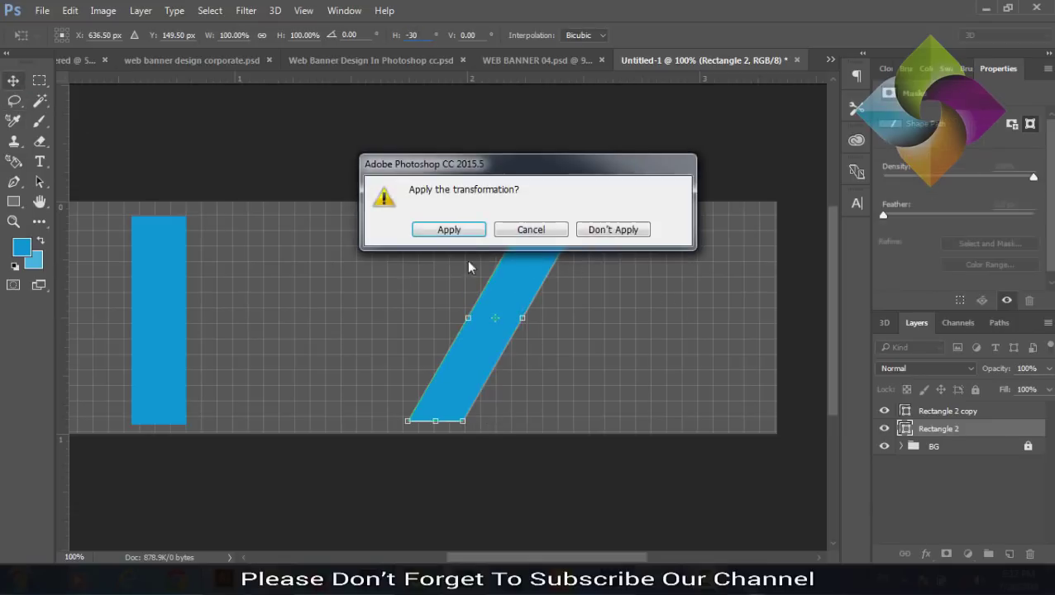
left_click(466, 232)
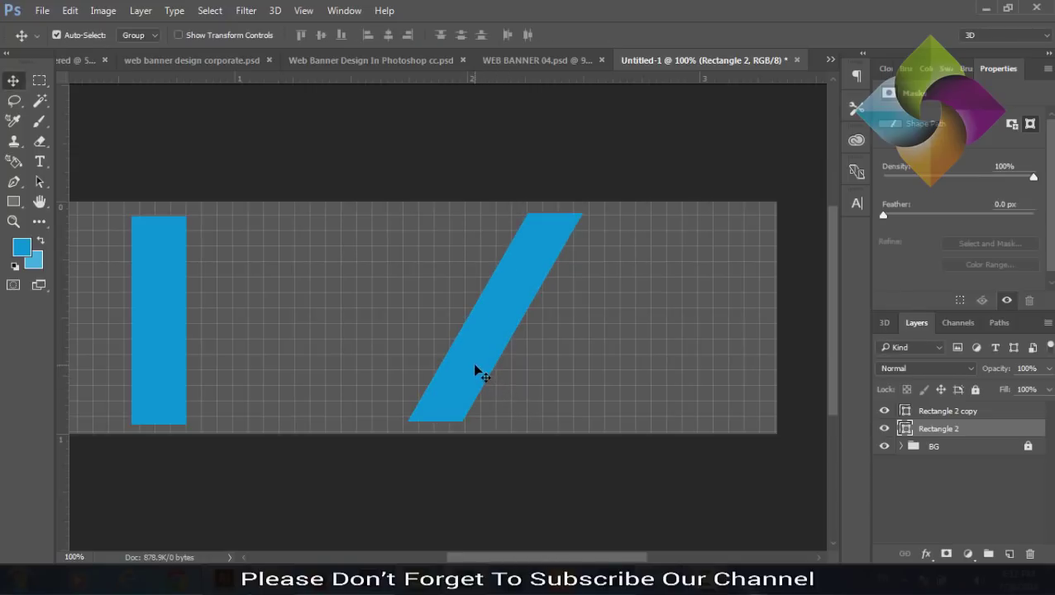
Step: Add a second slanted bar offset up-right and move the left rectangle toward the centre
left_click_drag(477, 371, 410, 476)
left_click_drag(449, 419, 600, 267)
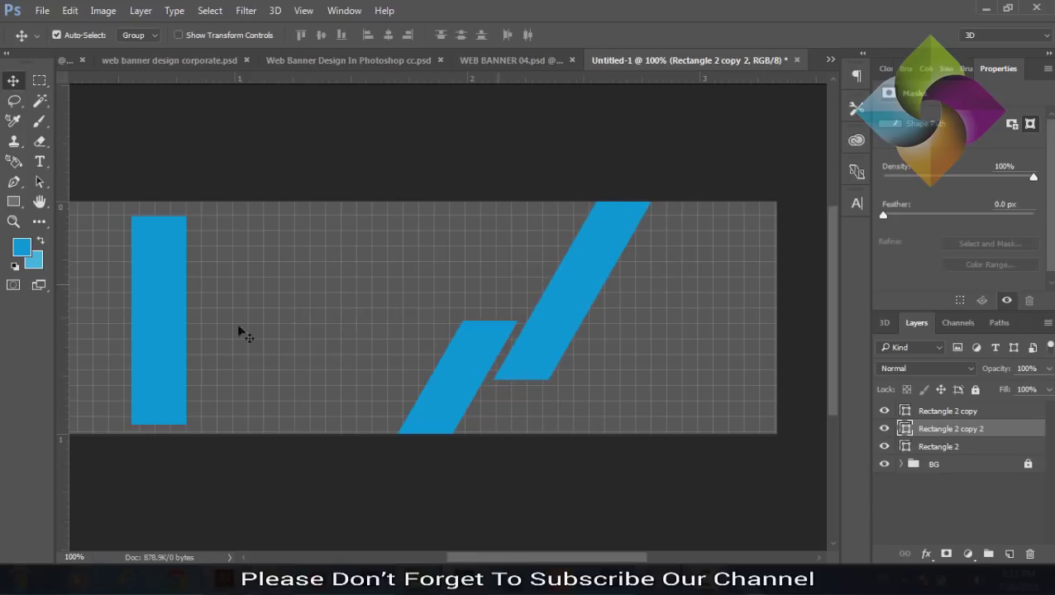
left_click(173, 339)
left_click_drag(167, 334, 308, 327)
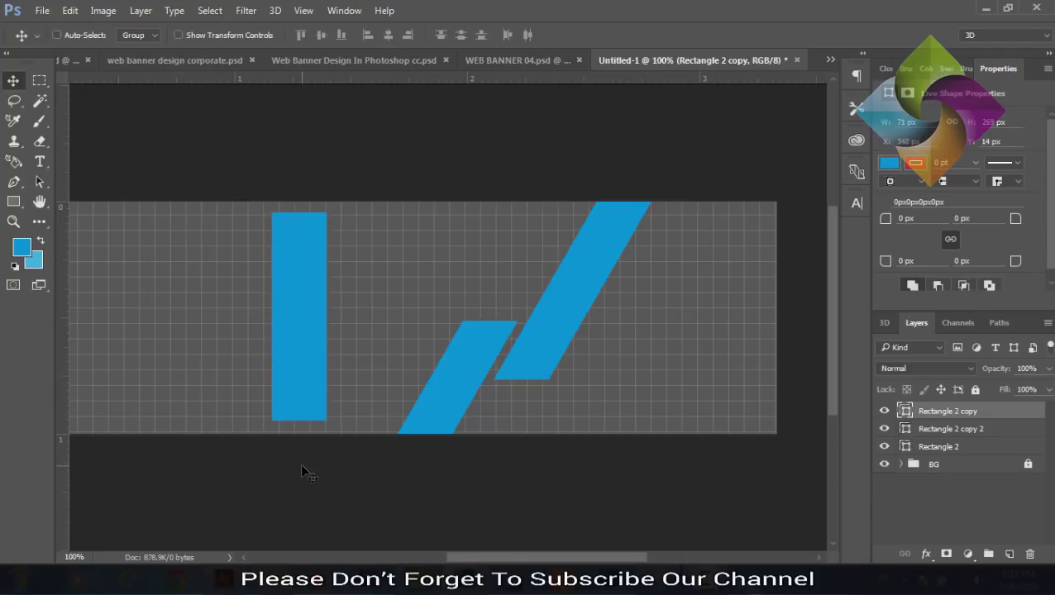
Step: Shorten the left bar to 30.30% height, skew it 30°, and place it between the slanted bars
key("ctrl+t")
left_click_drag(300, 419, 301, 296)
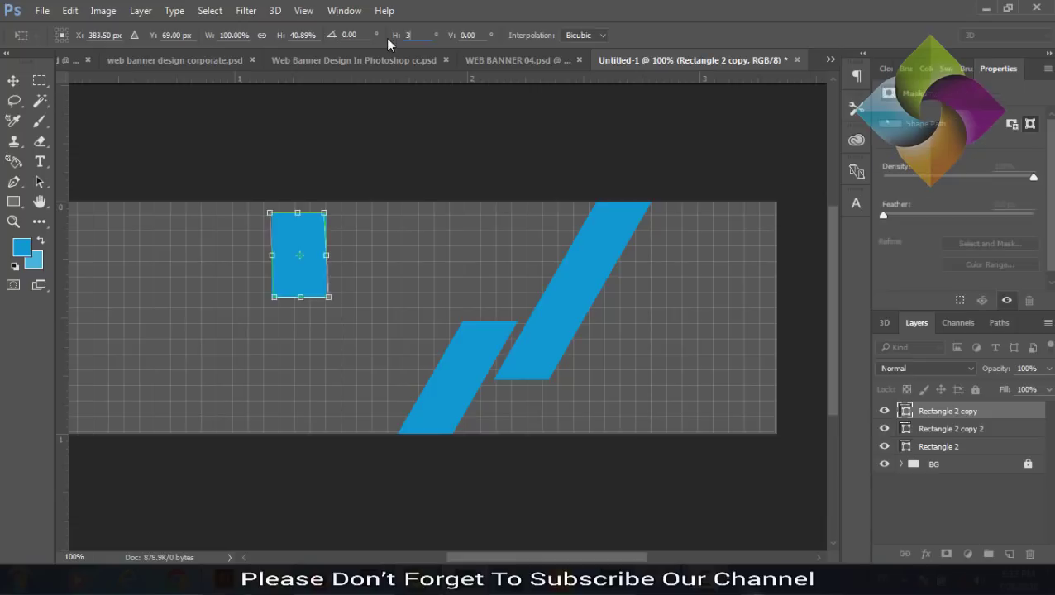
type("30")
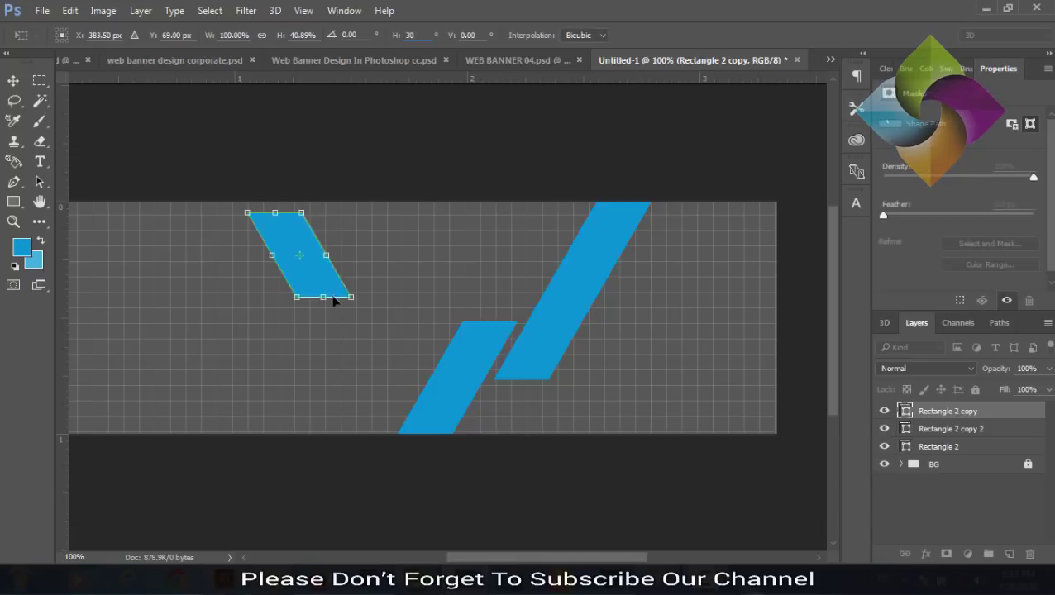
left_click_drag(322, 296, 314, 280)
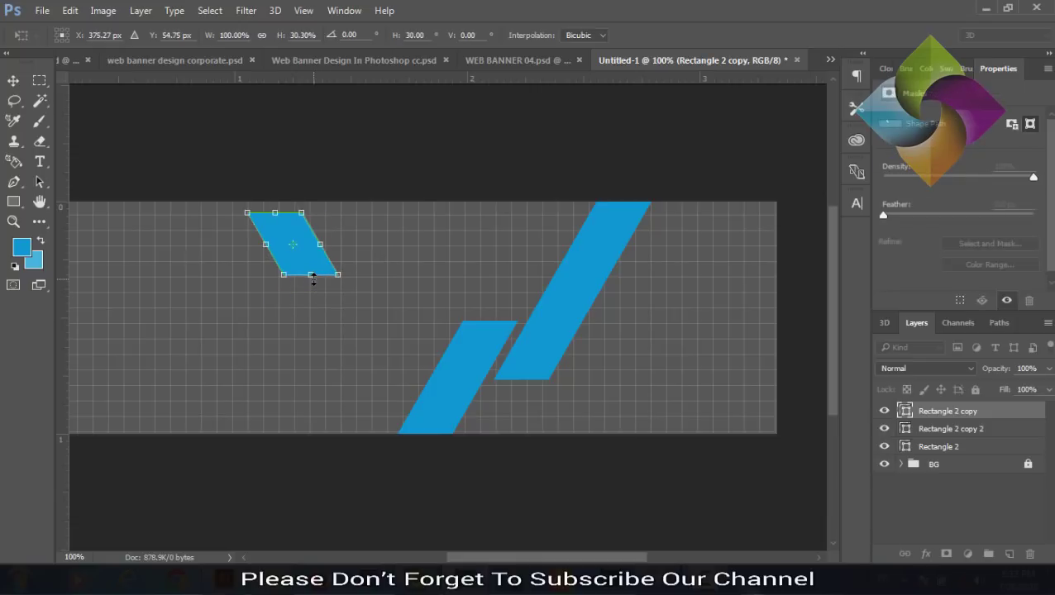
left_click(14, 83)
left_click(445, 233)
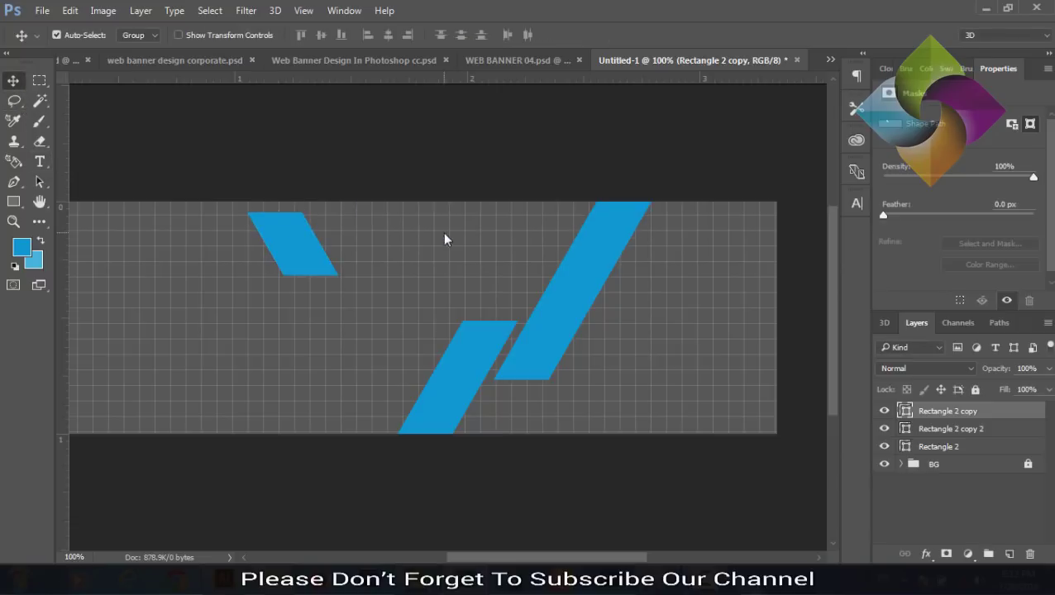
left_click_drag(283, 270, 511, 369)
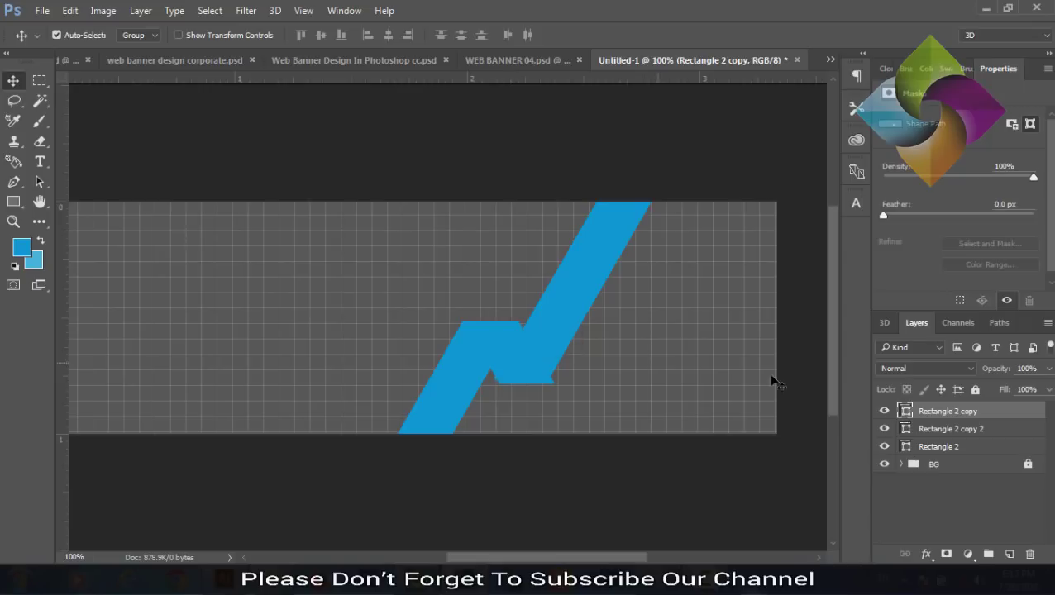
Step: Fill the bridging piece with dark blue #003d5b and nudge it slightly left
double_click(906, 411)
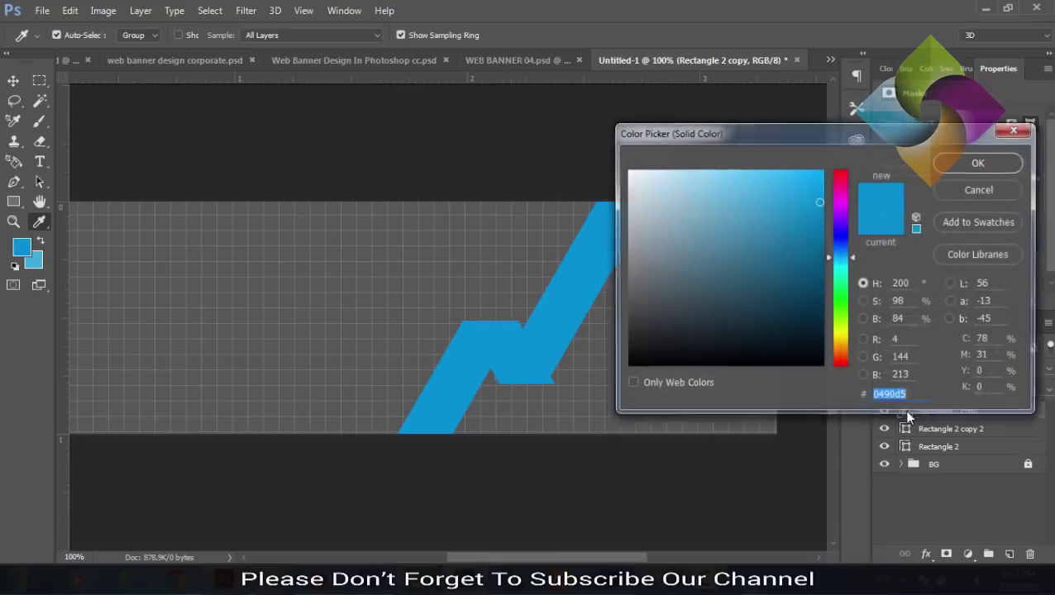
left_click_drag(821, 265, 823, 296)
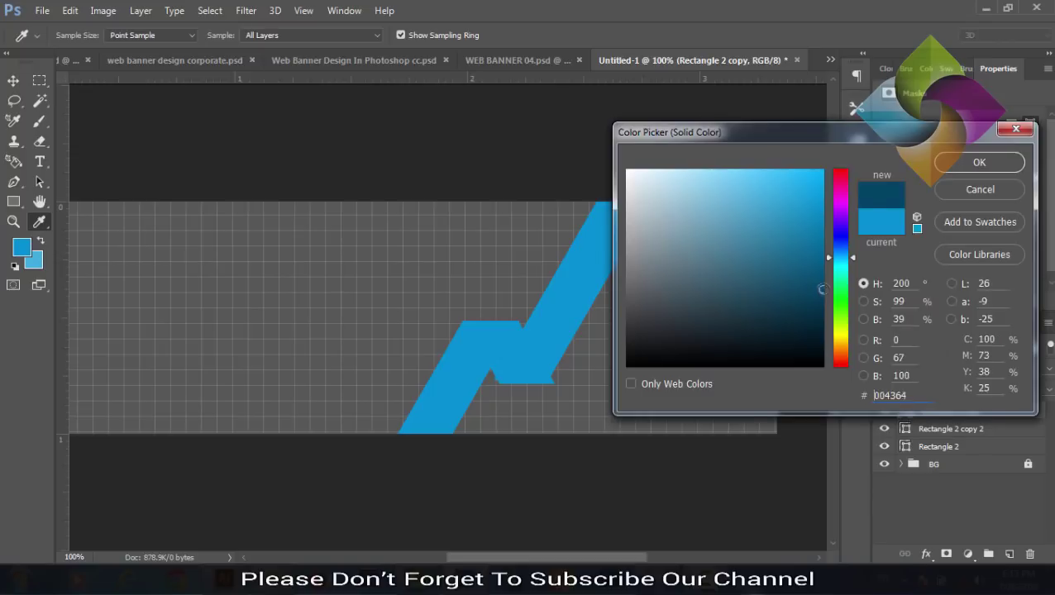
left_click(973, 169)
key("ctrl+plus")
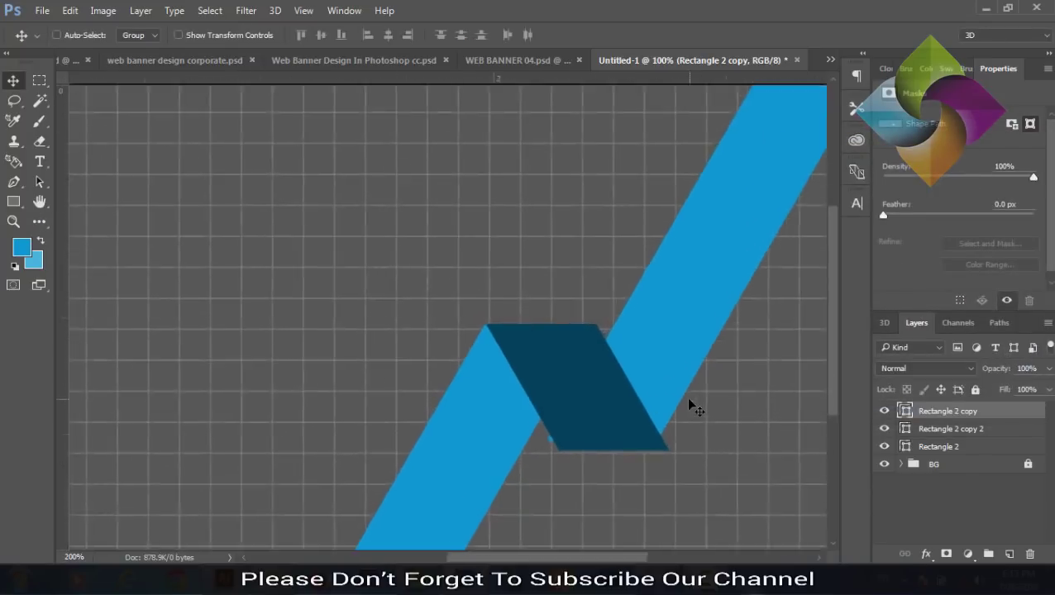
key("ctrl+plus")
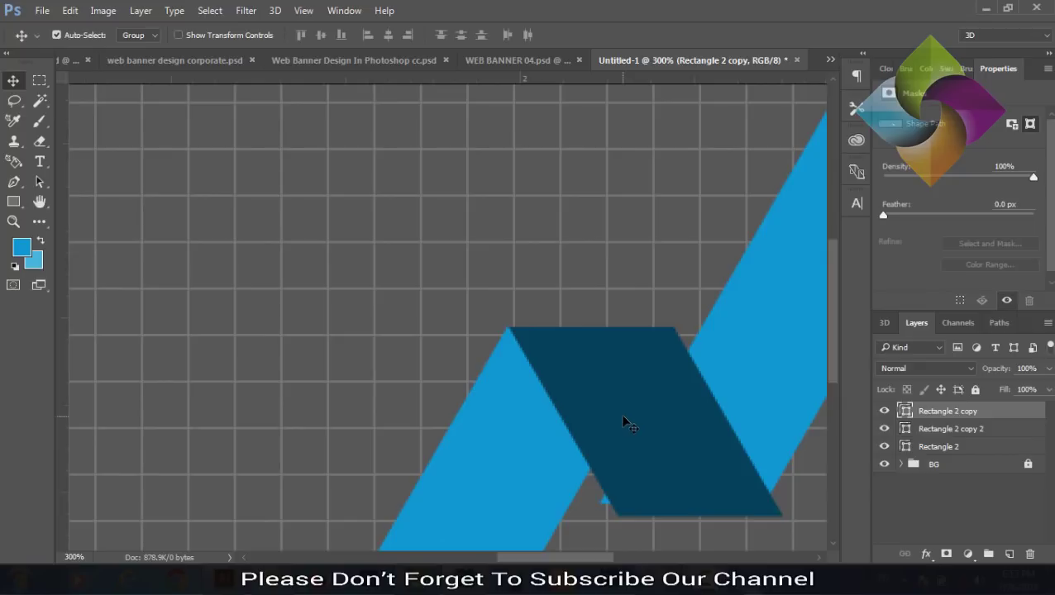
left_click_drag(622, 417, 619, 420)
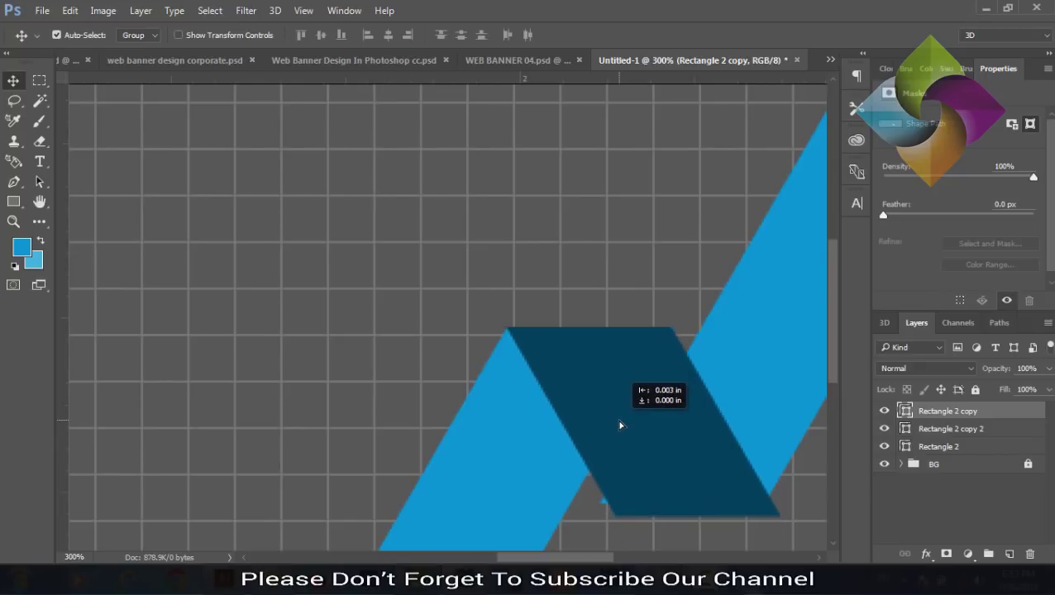
Step: Bring the upper light-blue bar in front of the dark piece and zoom out
left_click(743, 379)
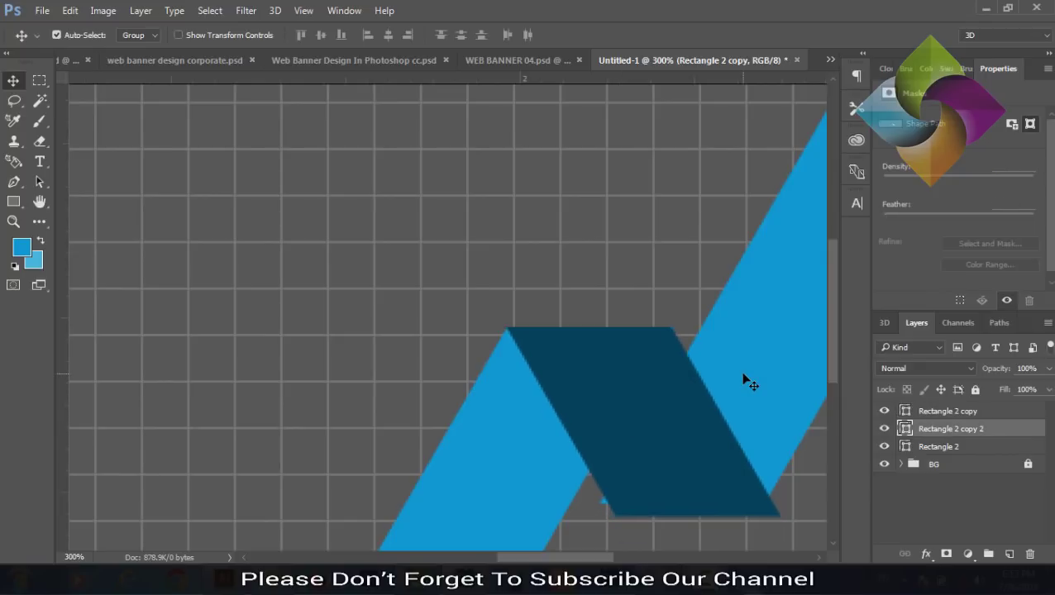
key("ctrl+bracketright")
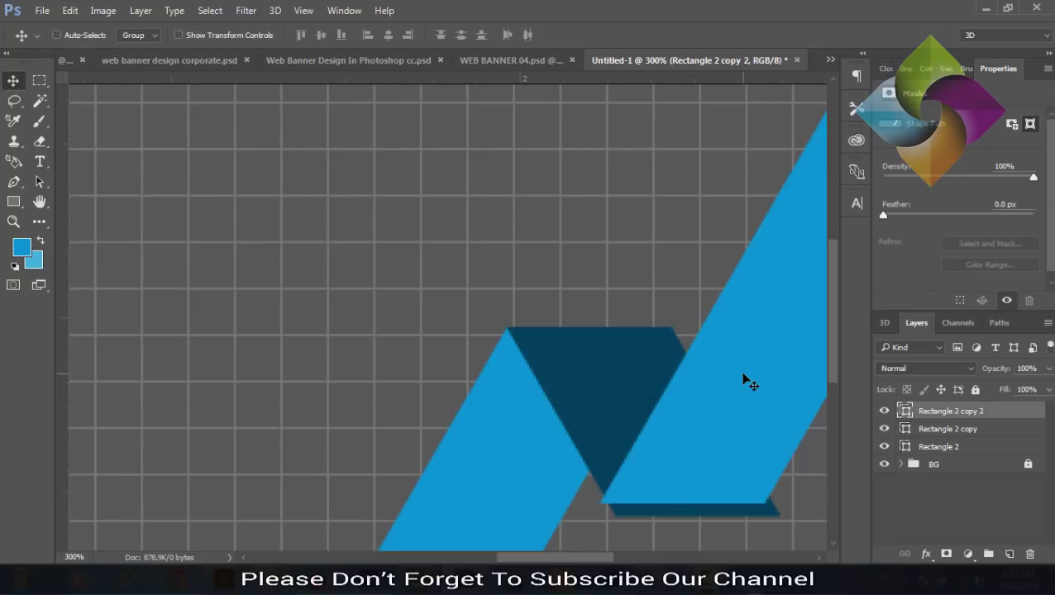
left_click_drag(728, 426, 741, 438)
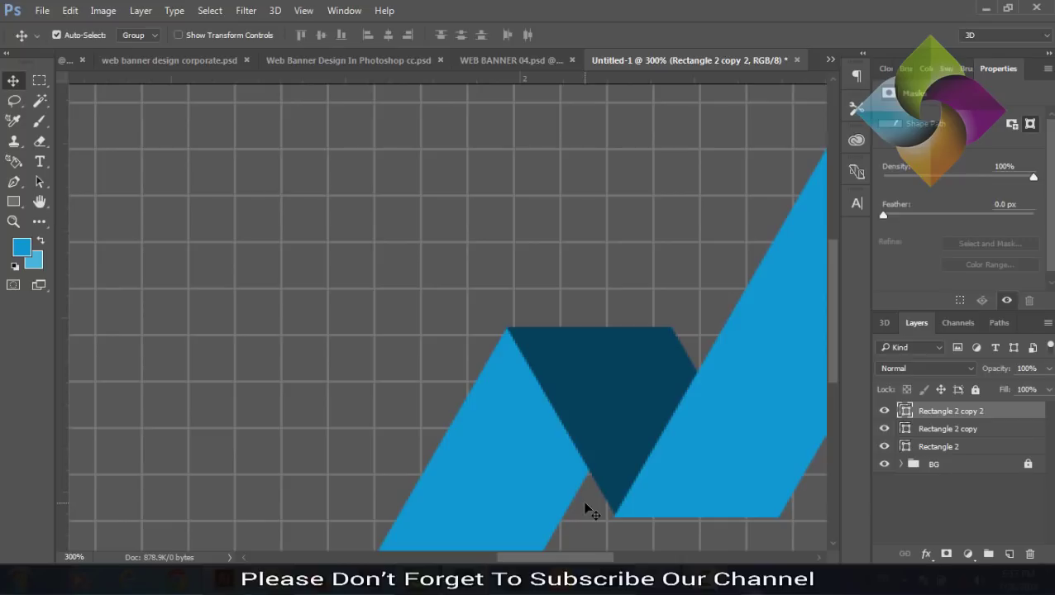
key("ctrl")
key("ctrl+0")
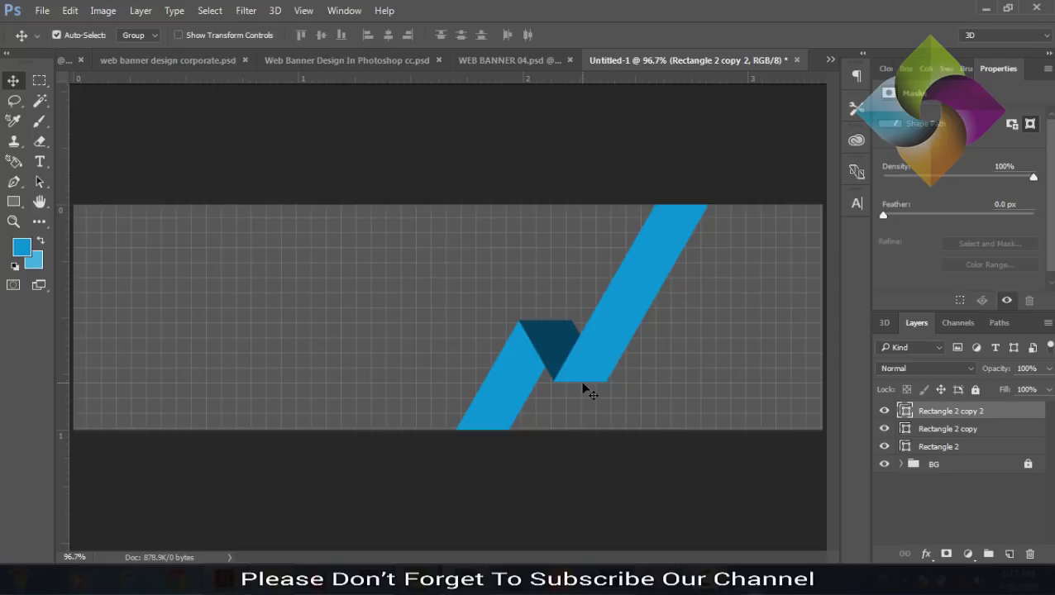
Step: Check the reference design, then send the dark bridging piece beneath the lower bar
left_click(214, 55)
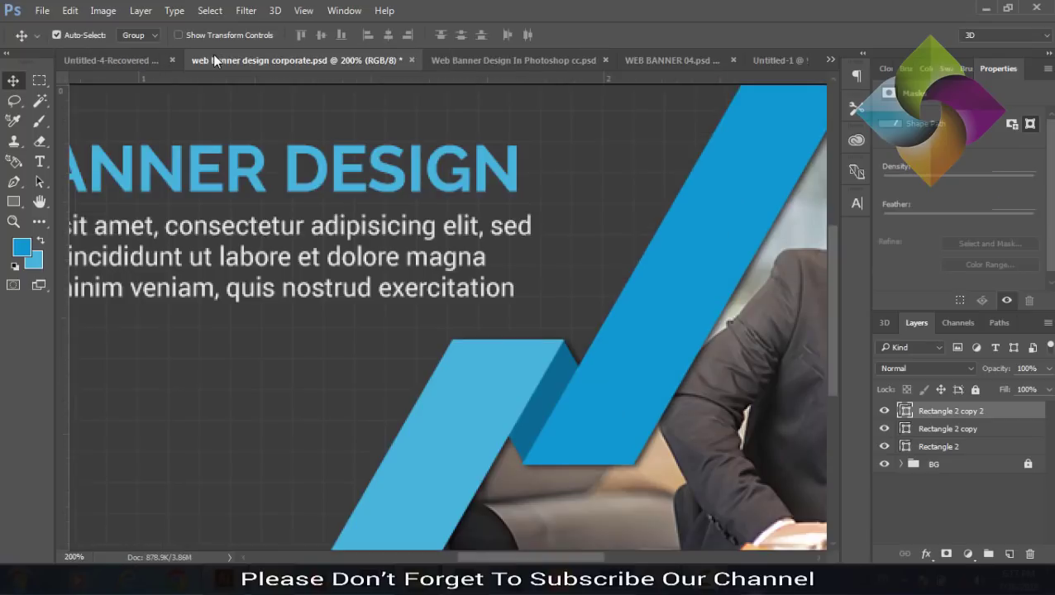
left_click(770, 68)
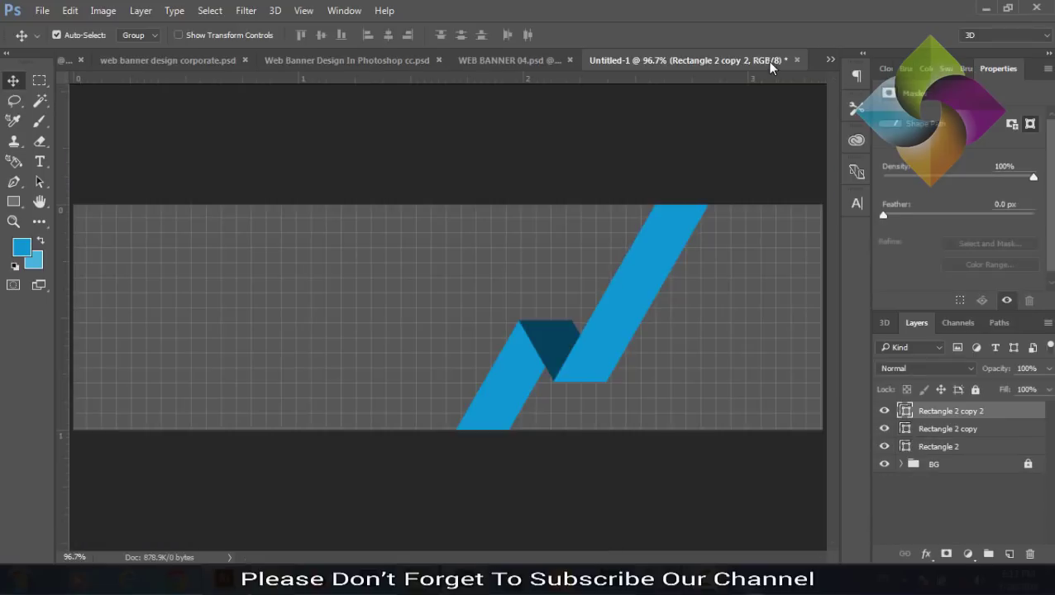
left_click(565, 369)
key("ctrl+bracketleft")
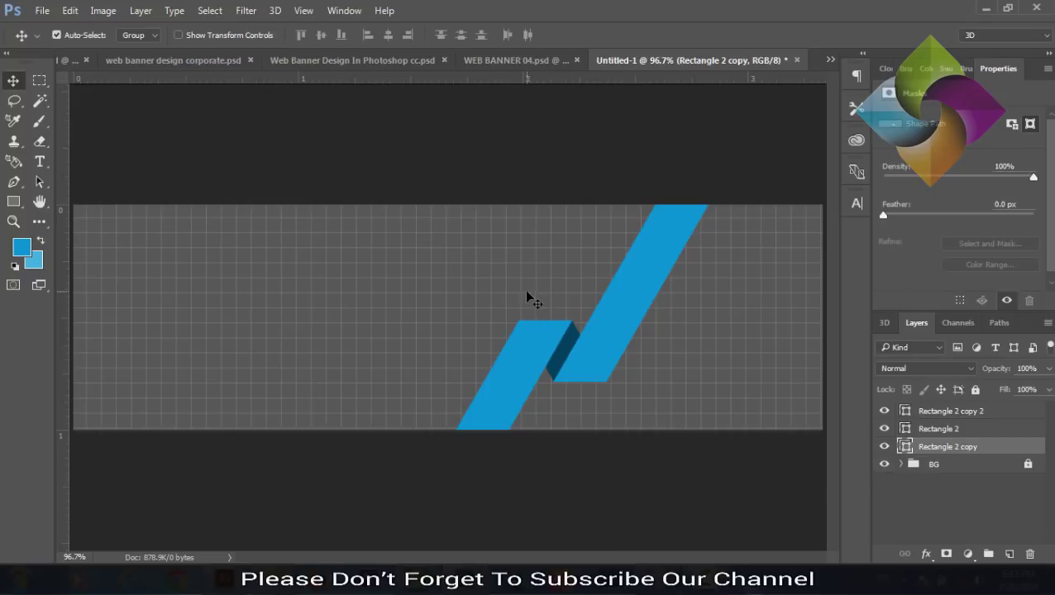
Step: Reposition the three bars together, group them, and begin naming the group Shapes
left_click_drag(526, 291, 666, 408)
left_click_drag(601, 369, 571, 341)
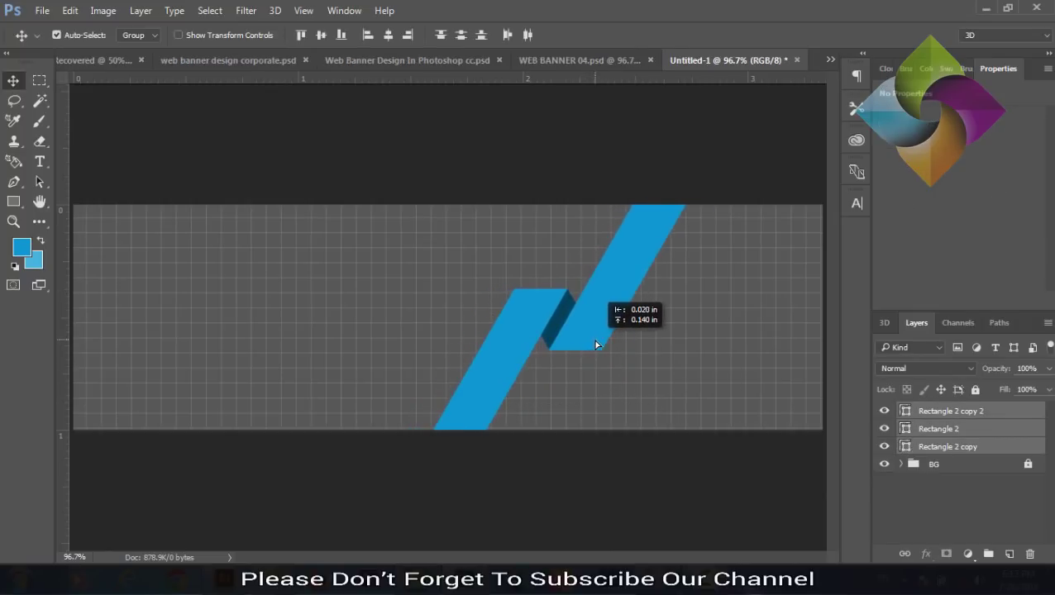
left_click_drag(570, 341, 599, 344)
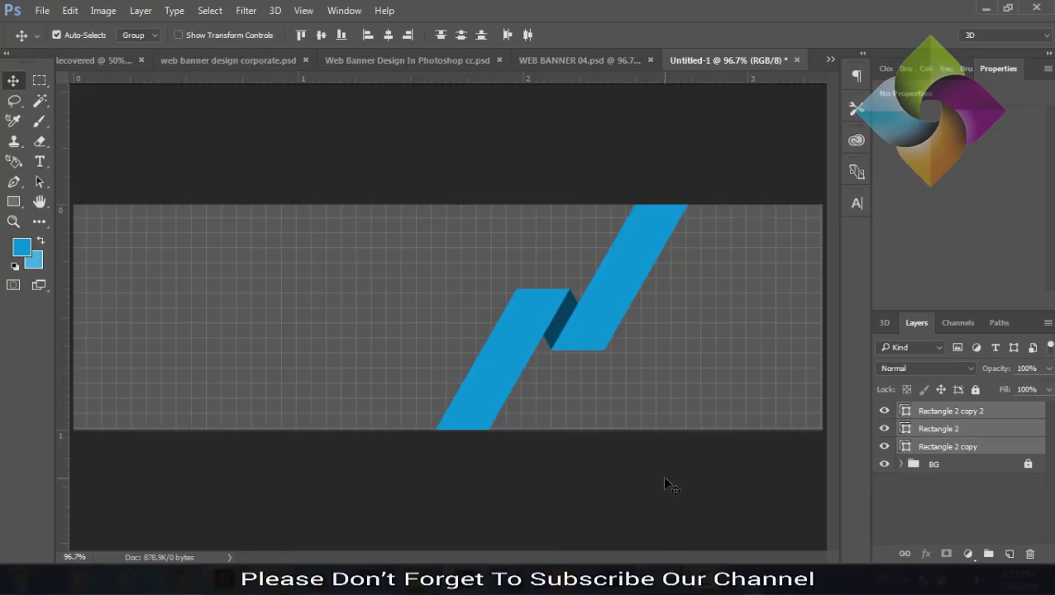
key("ctrl")
key("ctrl+g")
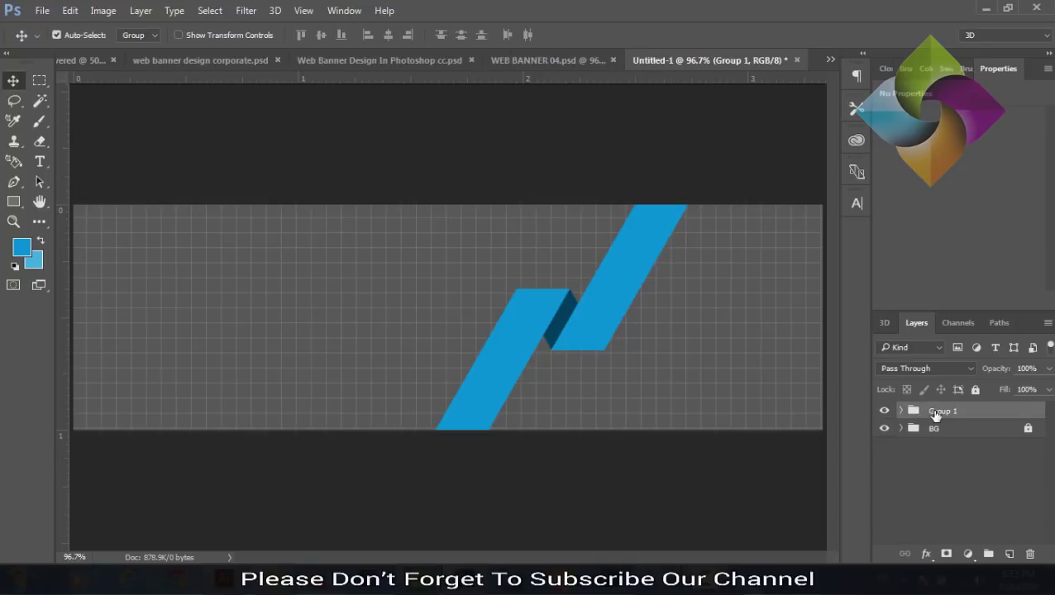
double_click(936, 413)
type("Shapes")
Step: Commit the Shapes group name, nudge the ribbon down-left, and view the corporate reference banner
left_click(908, 469)
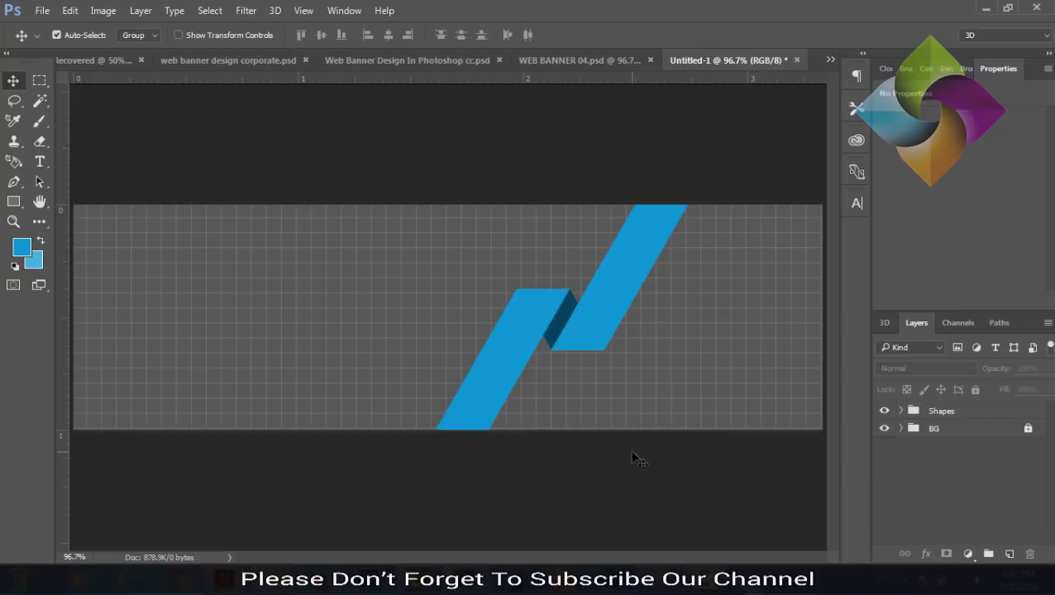
mouse_move(596, 338)
left_mouse_down()
mouse_move(585, 360)
mouse_move(561, 350)
left_mouse_up()
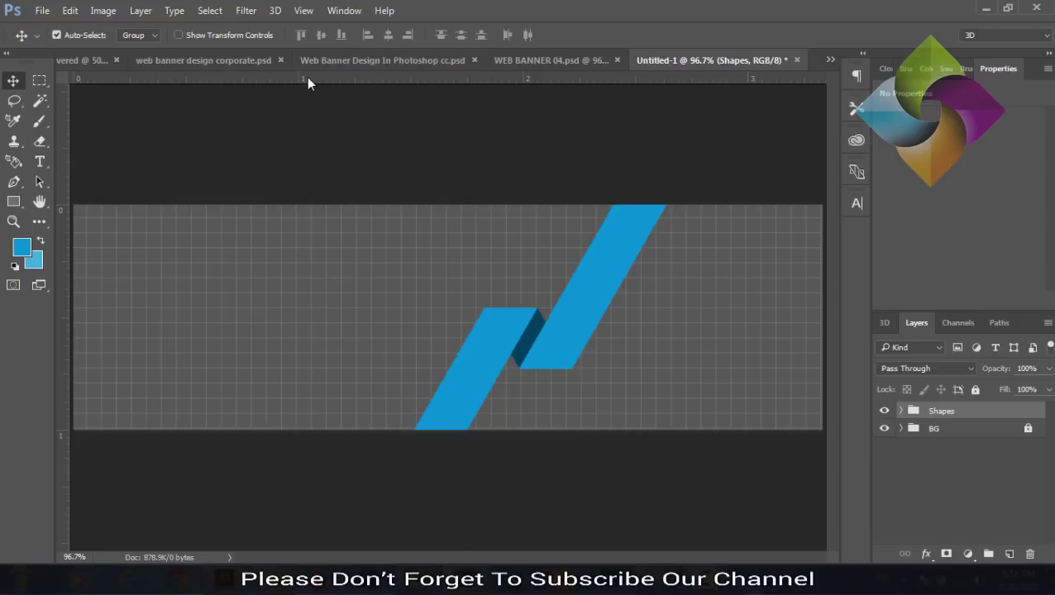
left_click(185, 61)
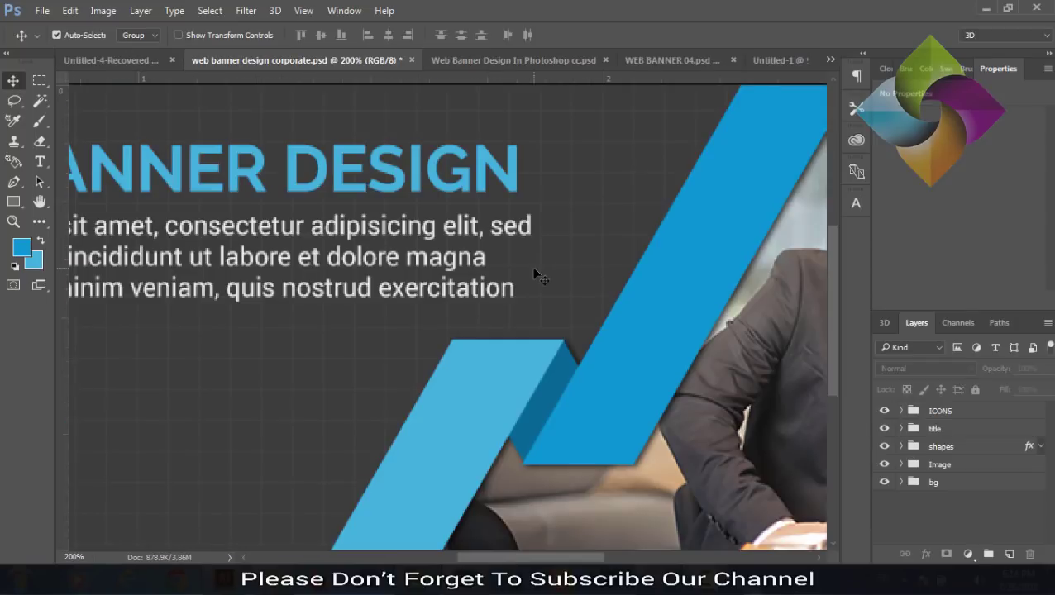
Step: Fit the reference banner on screen with Ctrl+0, then return to the Untitled-1 banner
key("ctrl+0")
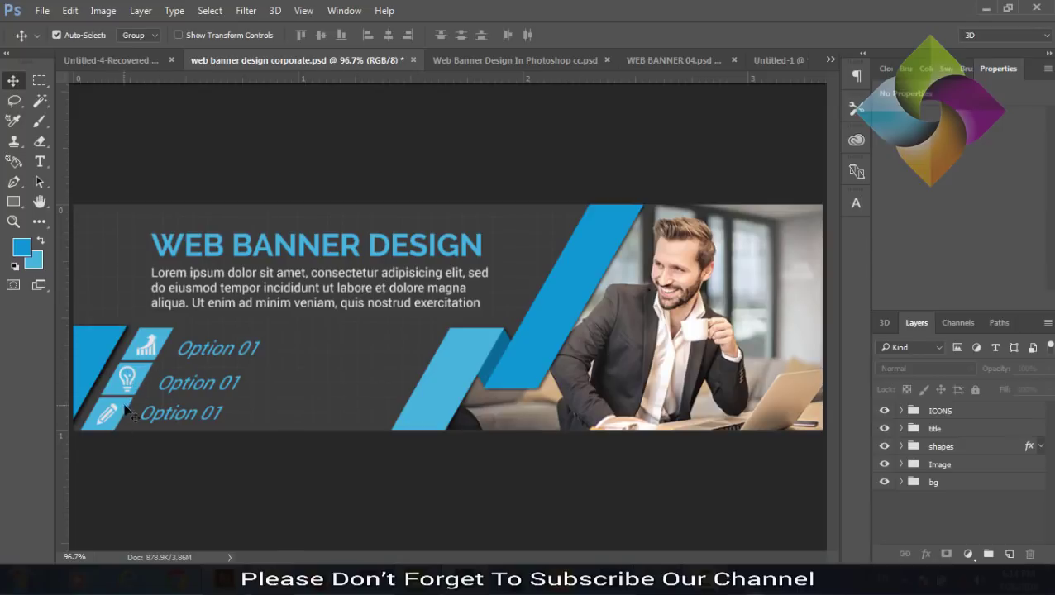
left_click(774, 65)
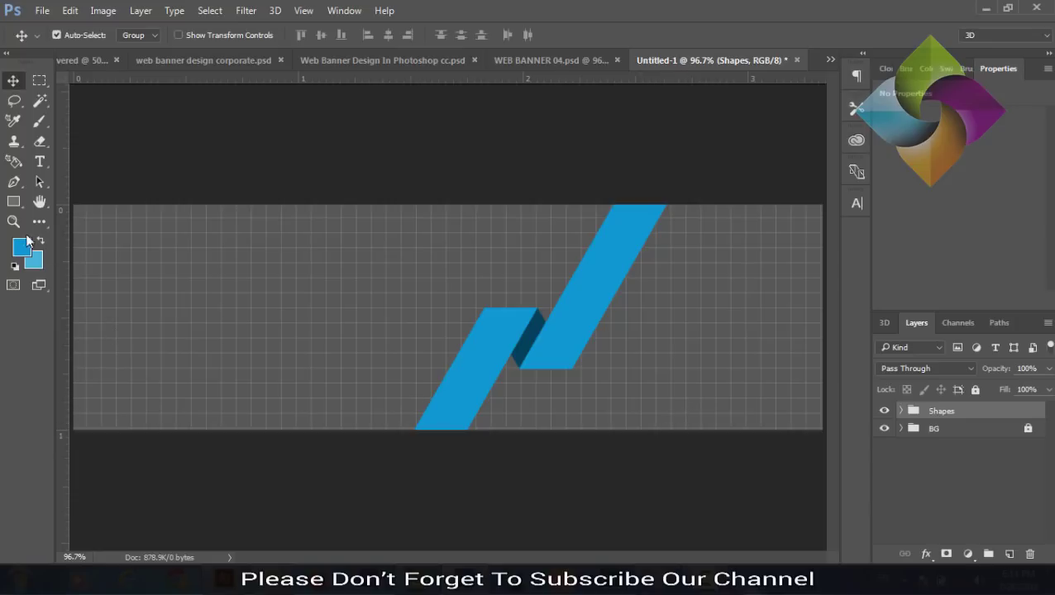
left_click(14, 207)
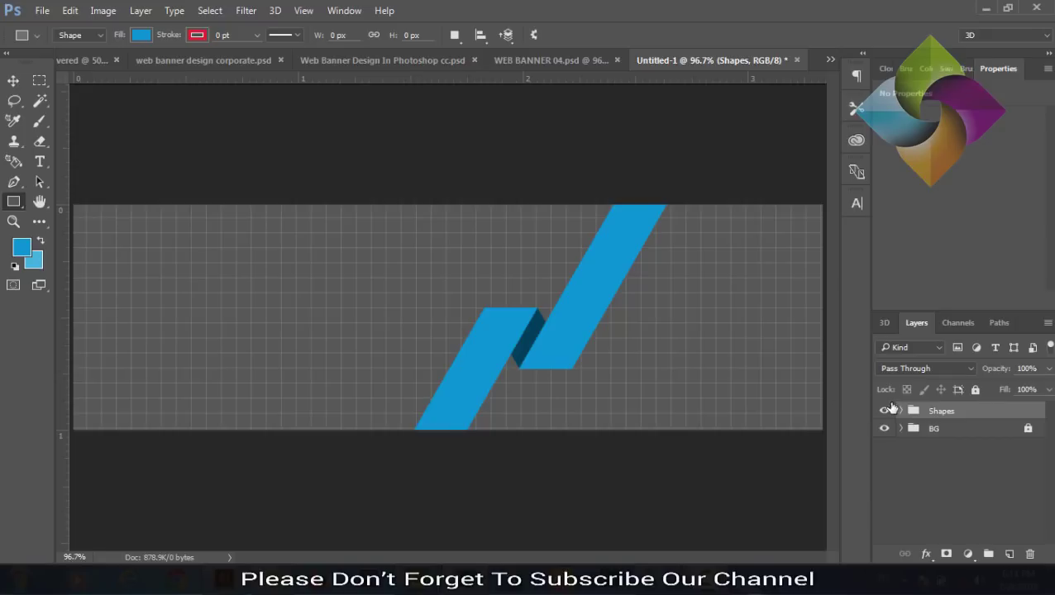
left_click(900, 411)
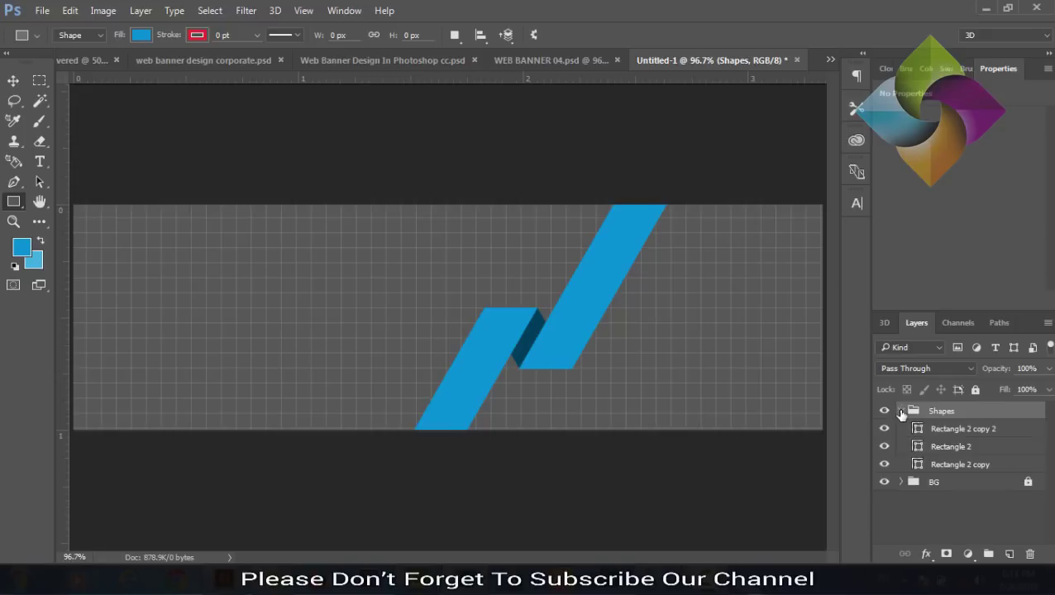
left_click(931, 465)
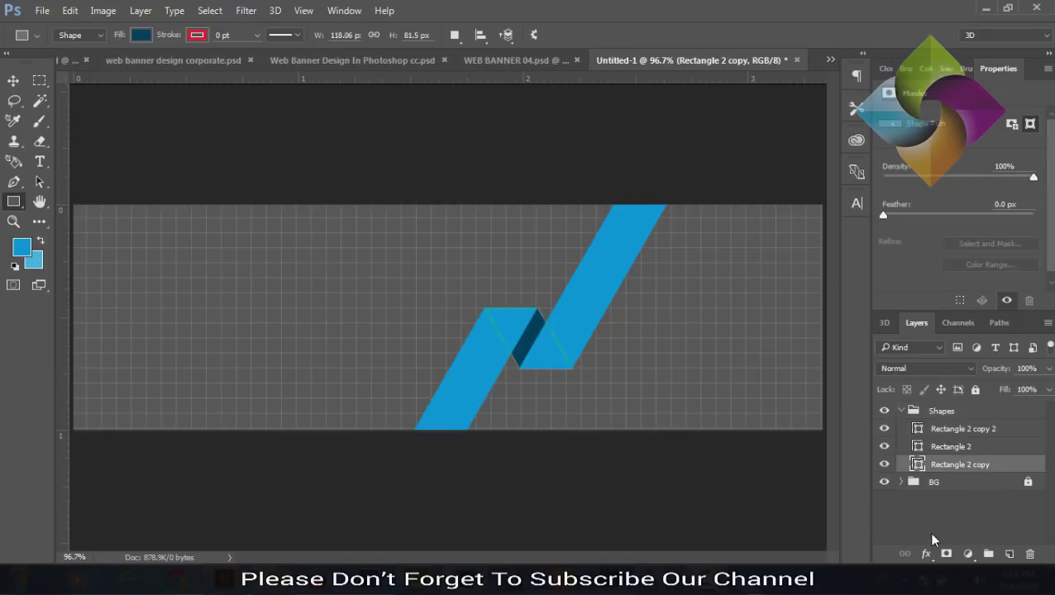
key("ctrl+j")
left_click_drag(938, 467, 922, 403)
left_click(900, 429)
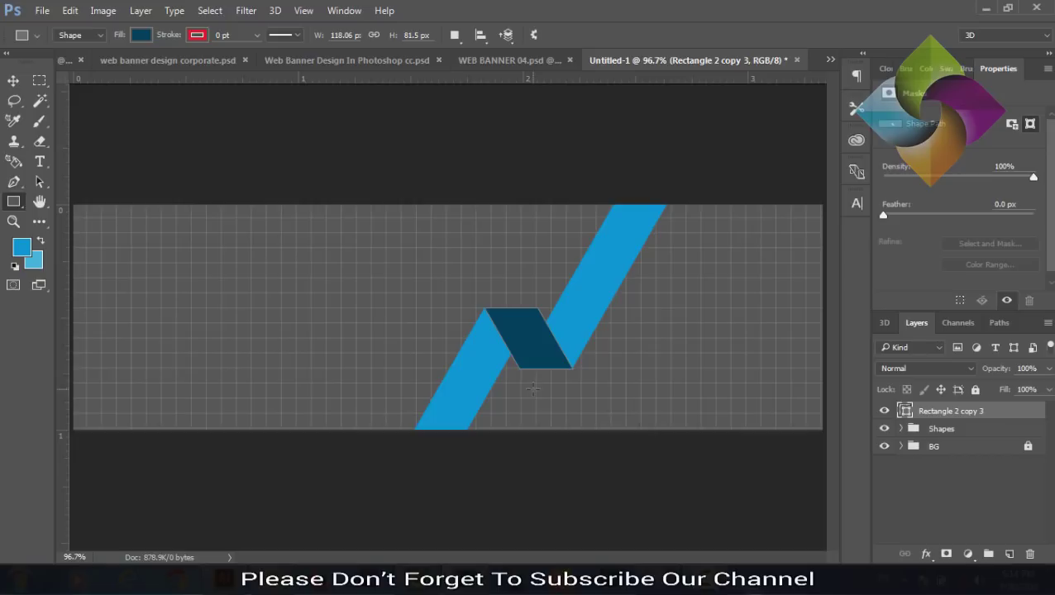
key("v")
left_click_drag(530, 369, 288, 377)
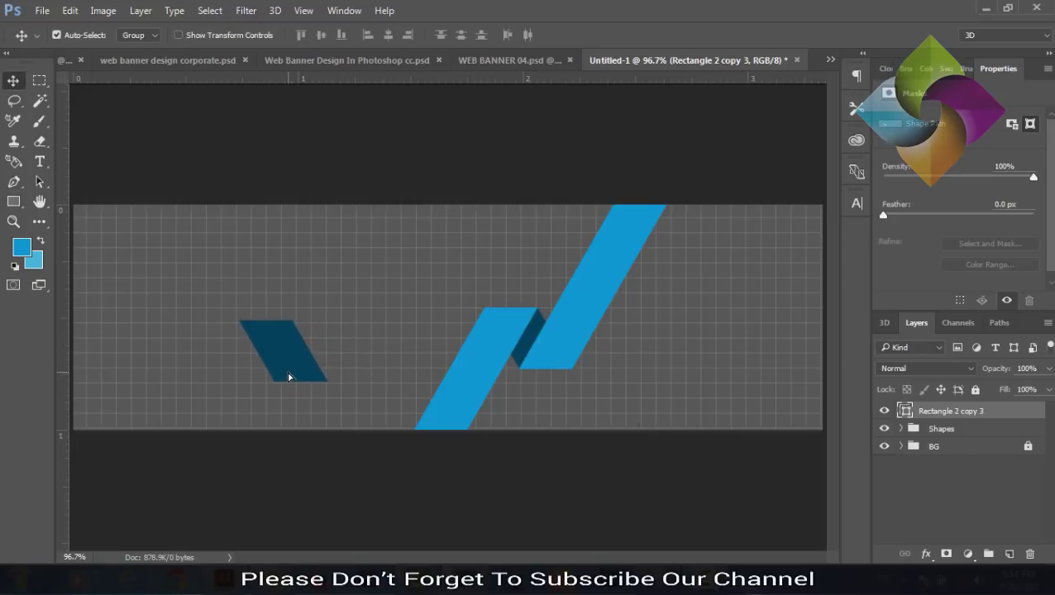
key("ctrl+t")
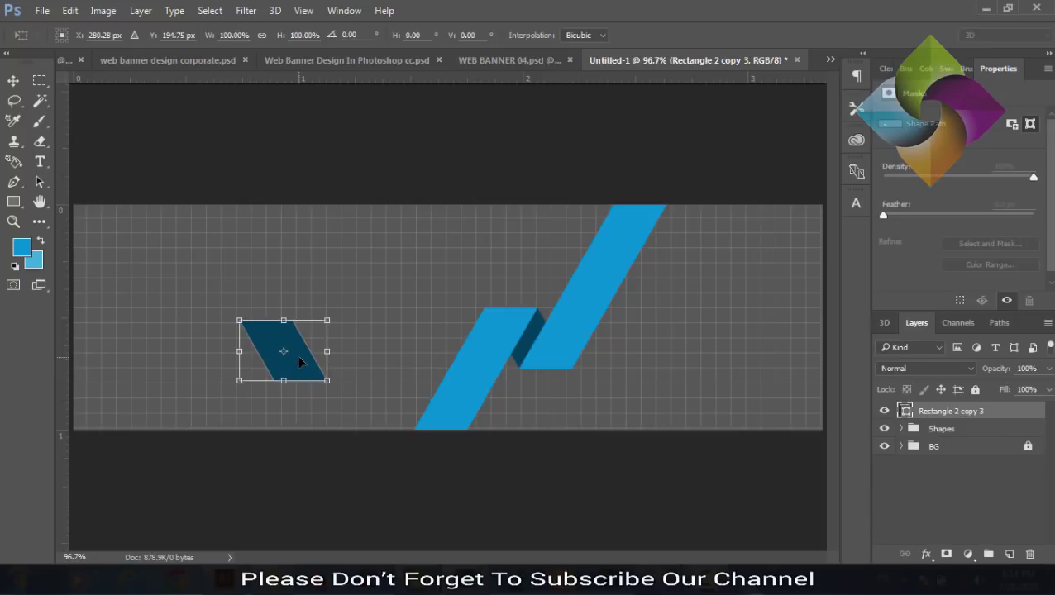
right_click(300, 361)
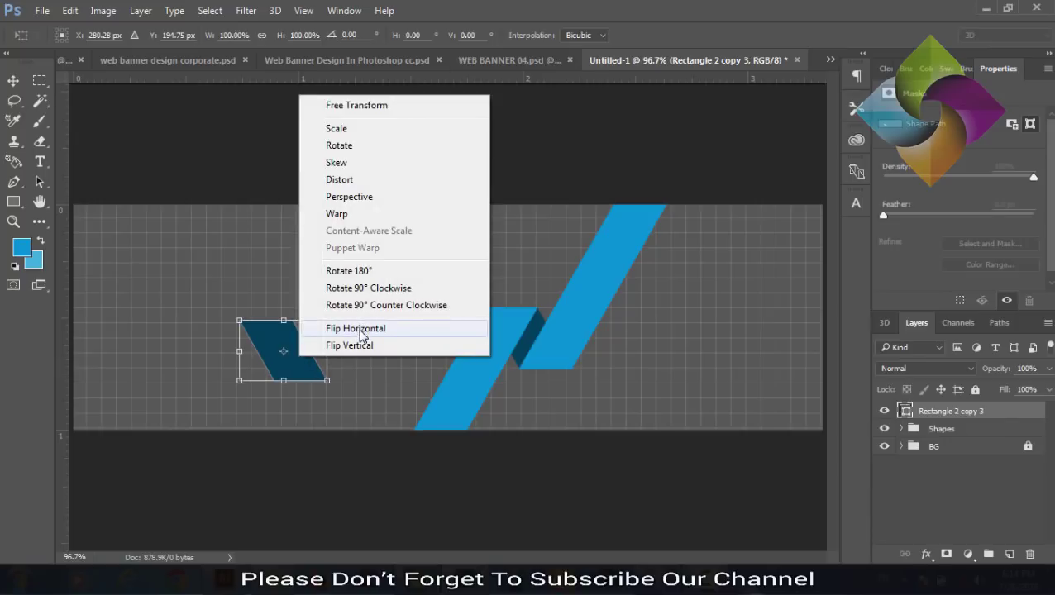
left_click(359, 330)
left_click_drag(281, 370, 335, 295)
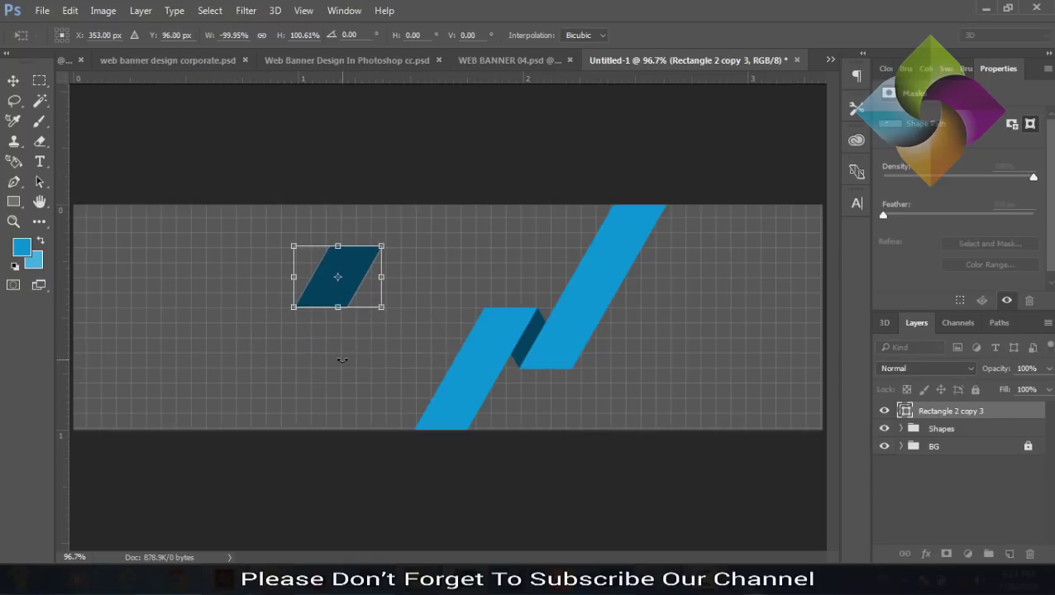
key("Return")
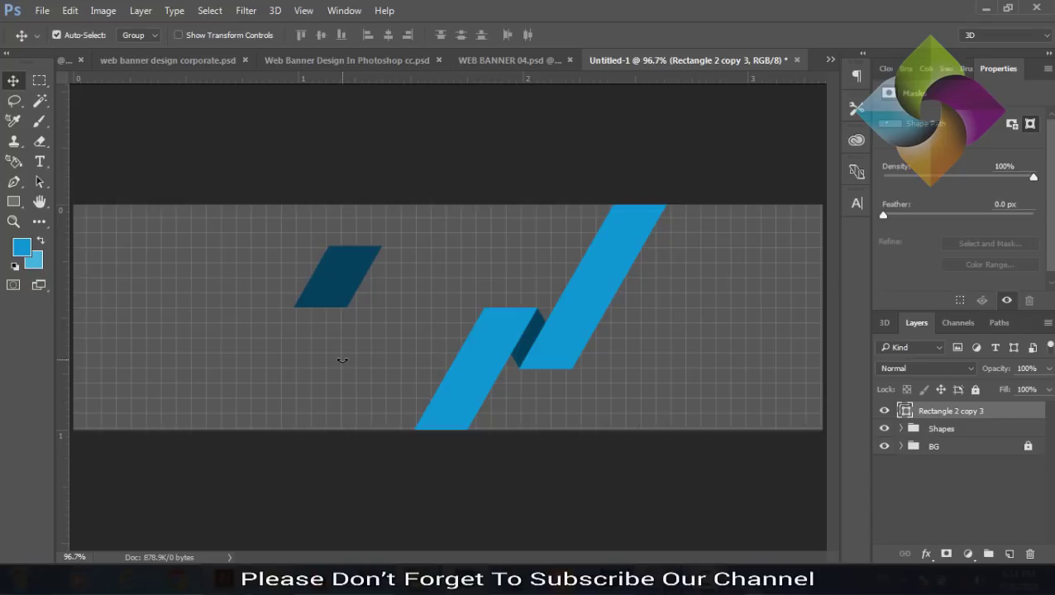
key("Delete")
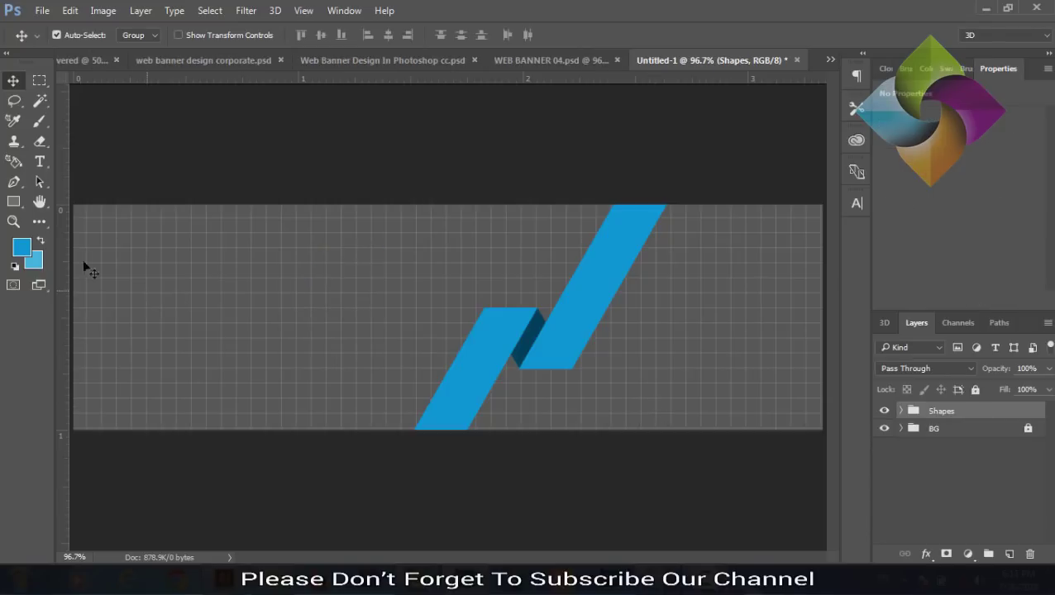
Step: Draw a 54 px blue square left of the ribbon and duplicate it twice
left_click(13, 202)
mouse_move(272, 303)
left_mouse_down()
mouse_move(308, 324)
mouse_move(312, 349)
left_mouse_up()
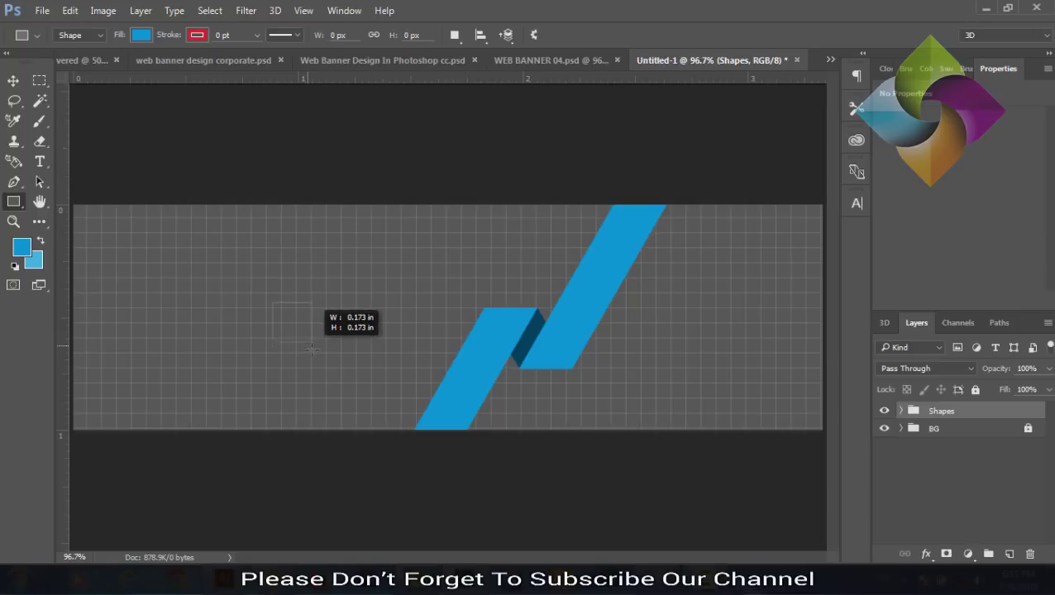
left_click_drag(313, 349, 313, 348)
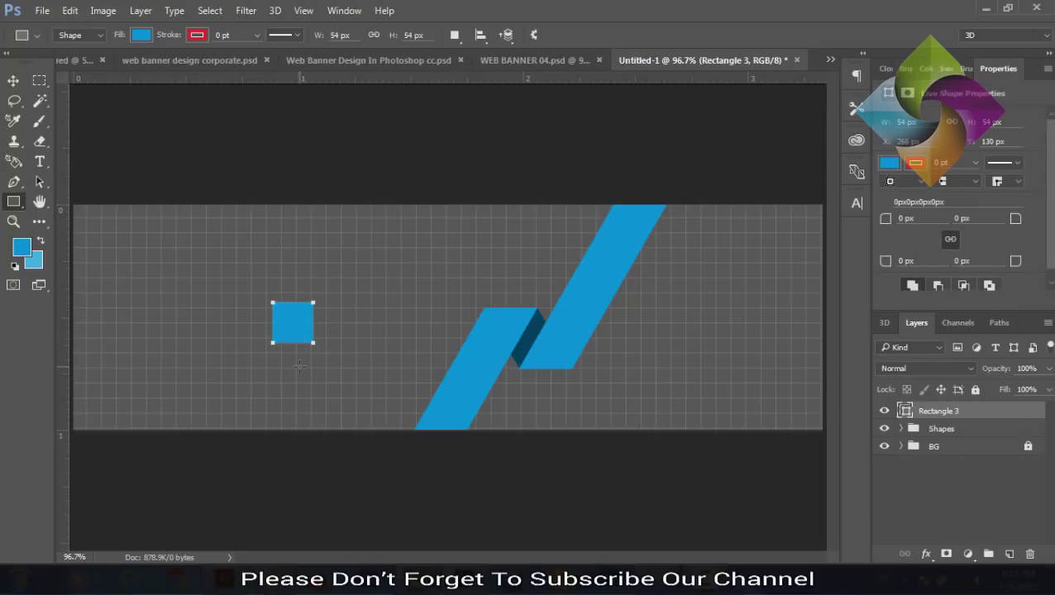
key("ctrl+j")
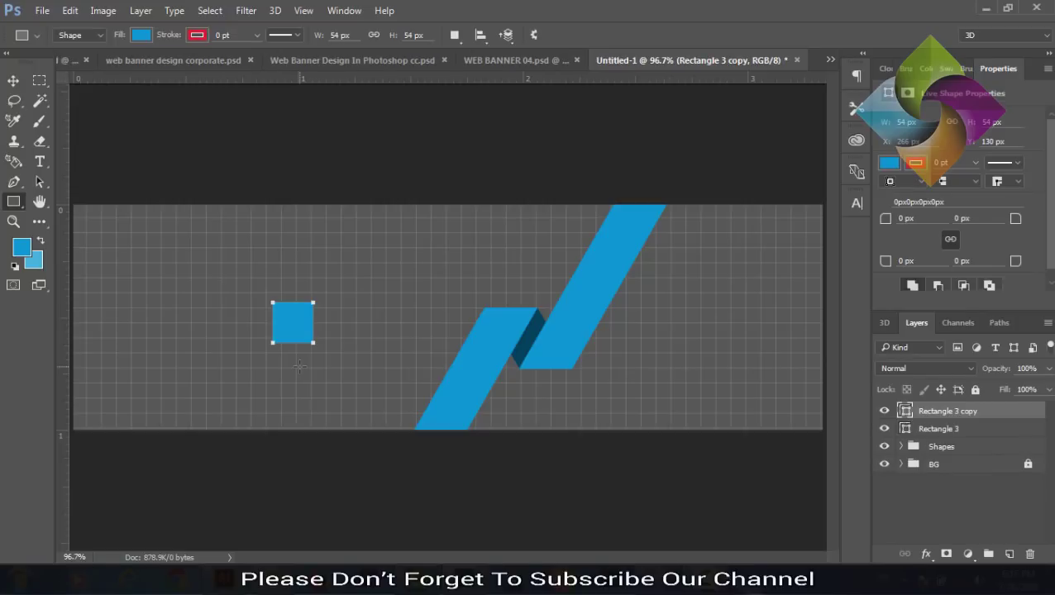
key("ctrl+j")
Step: Stack the three squares in a column and distribute their vertical centers evenly
key("v")
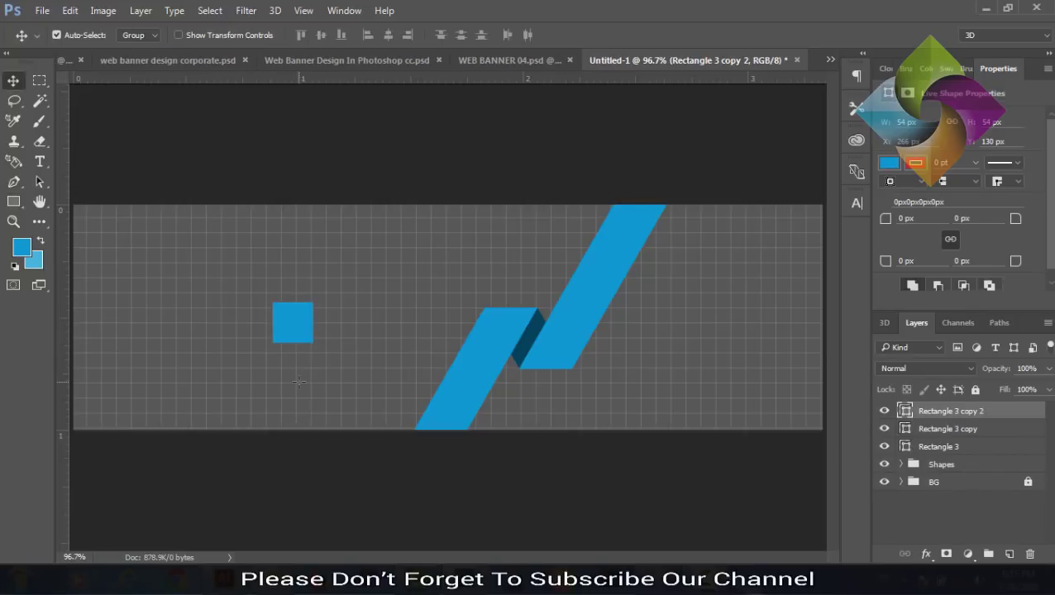
left_click_drag(293, 340, 287, 419)
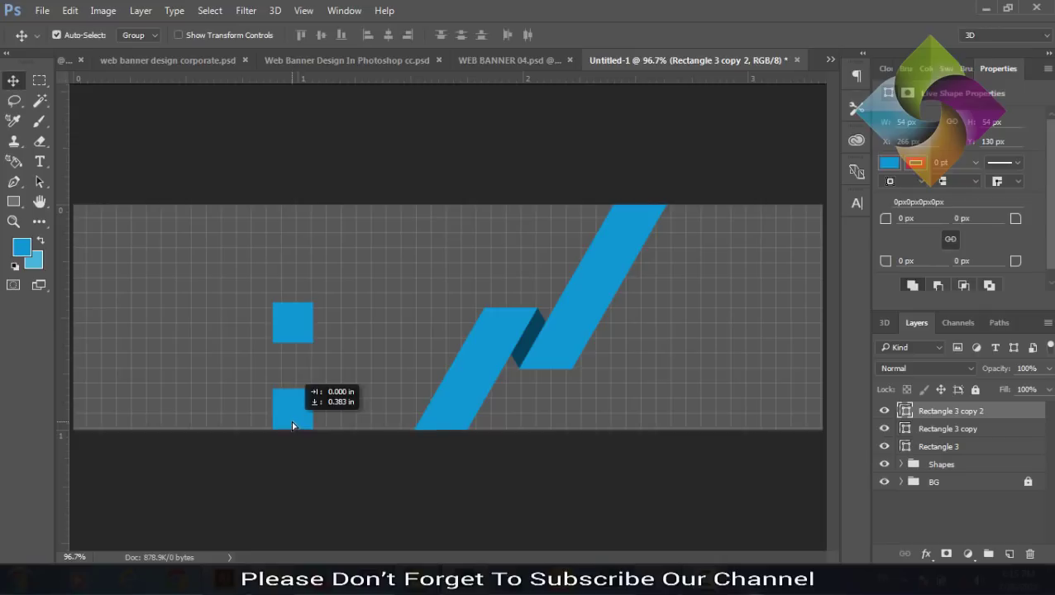
left_click_drag(288, 423, 286, 423)
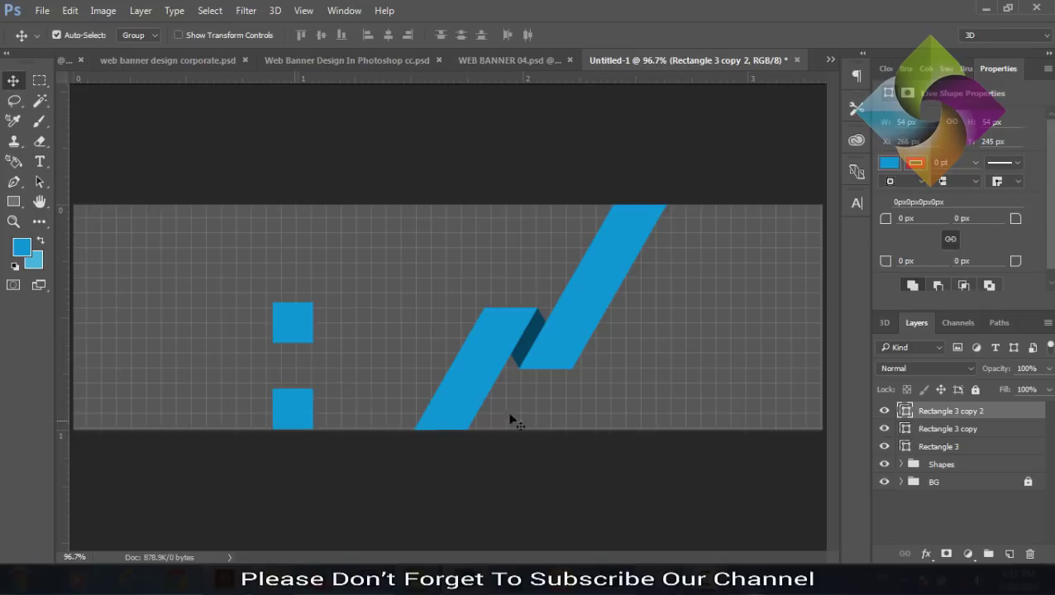
left_click(922, 448, "shift")
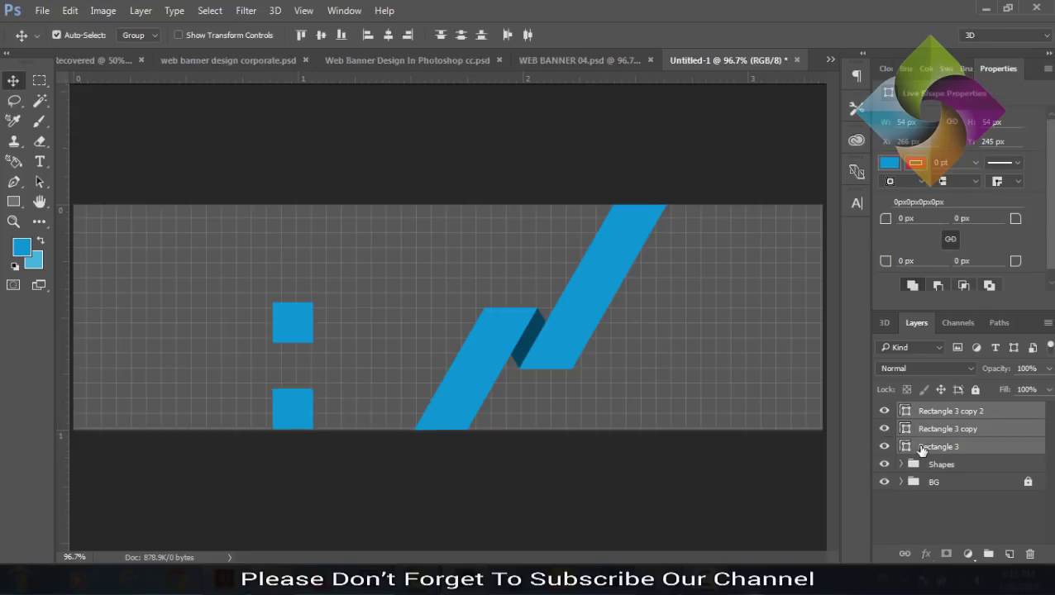
left_click(443, 36)
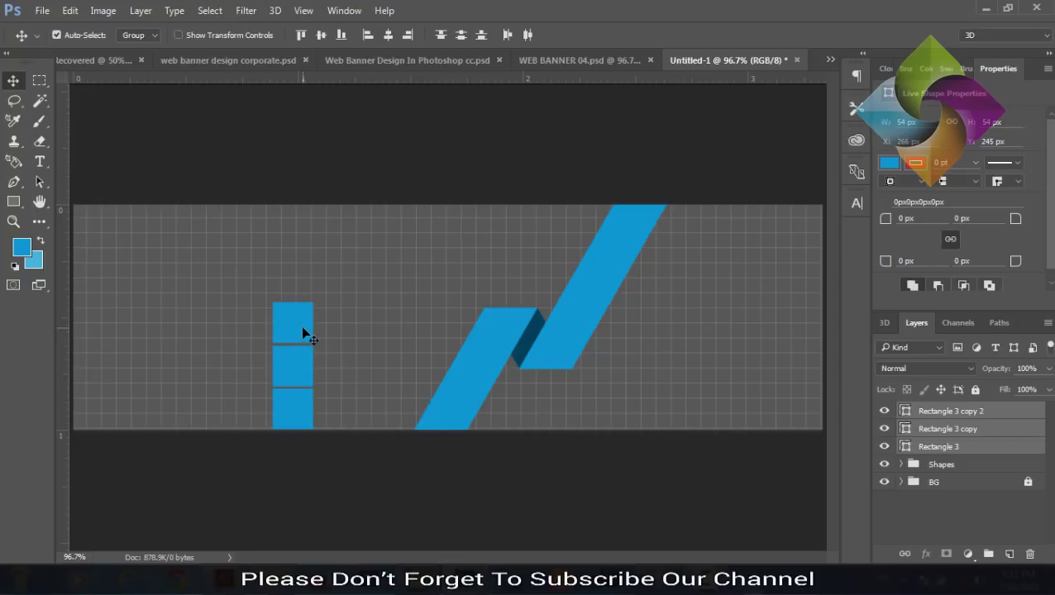
left_click_drag(303, 329, 303, 309)
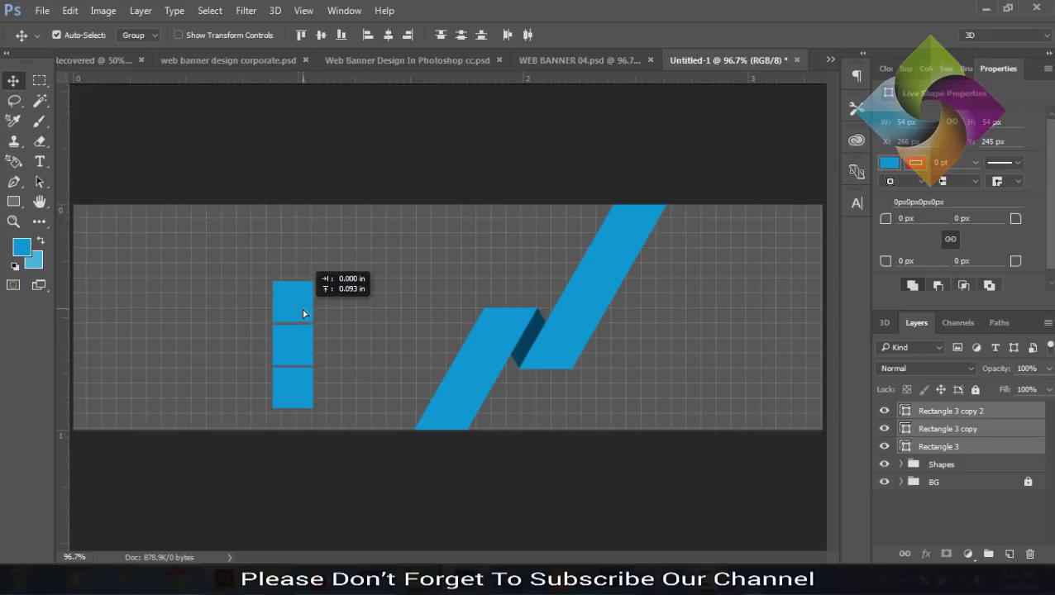
left_click(335, 466)
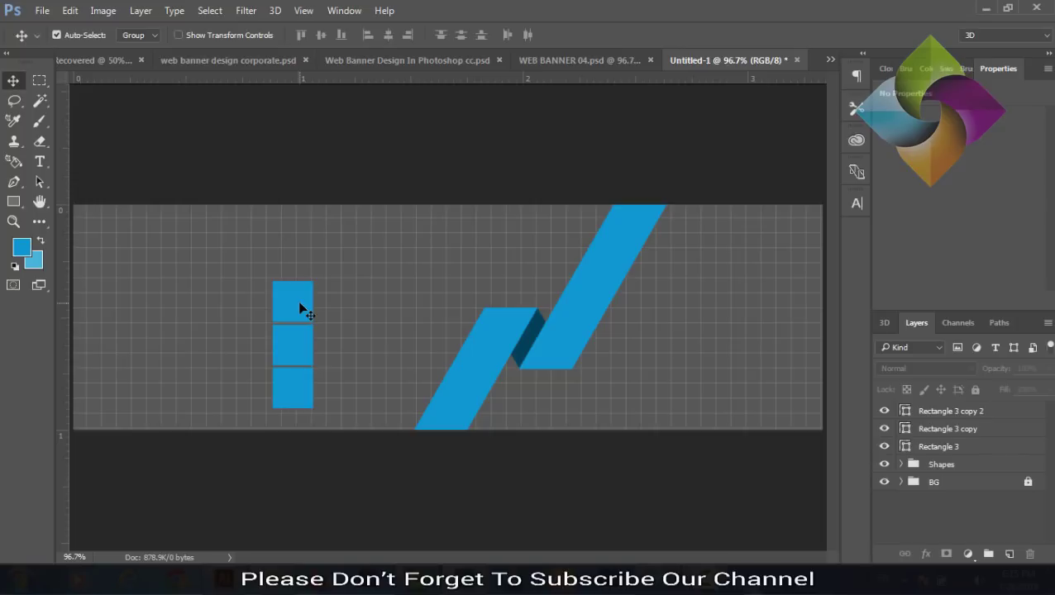
left_click_drag(302, 311, 306, 305)
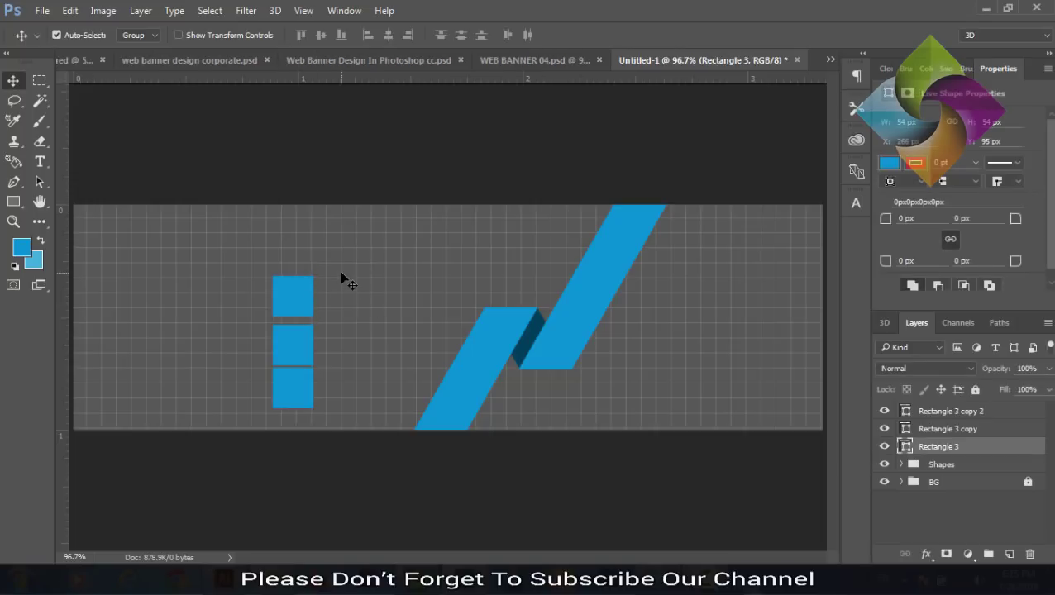
left_click_drag(340, 273, 280, 387)
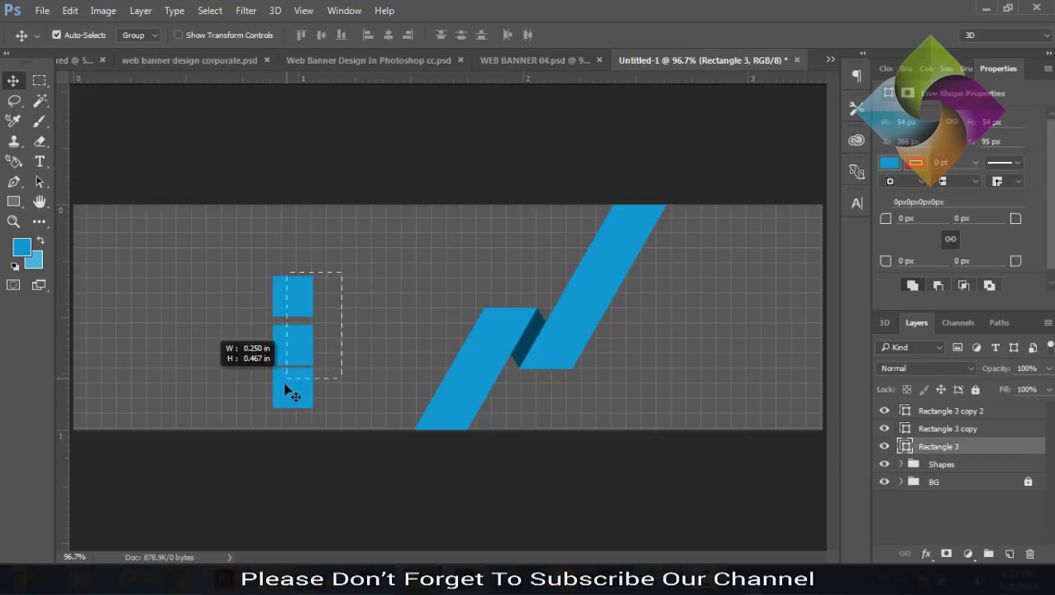
left_click(442, 38)
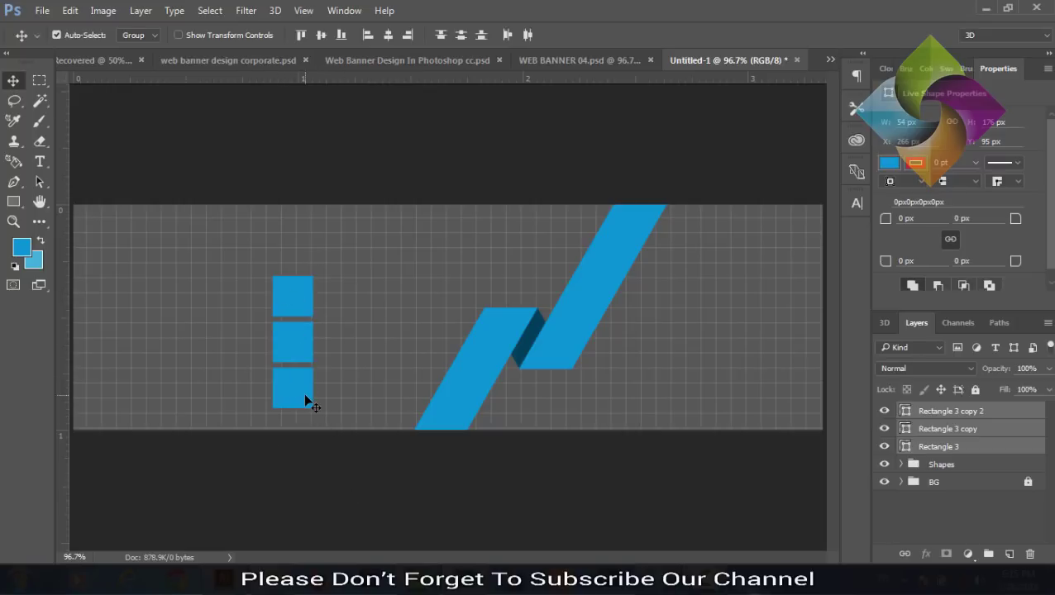
Step: Skew the three squares by -30 into slanted bars and move them to the banner's left
key("ctrl+t")
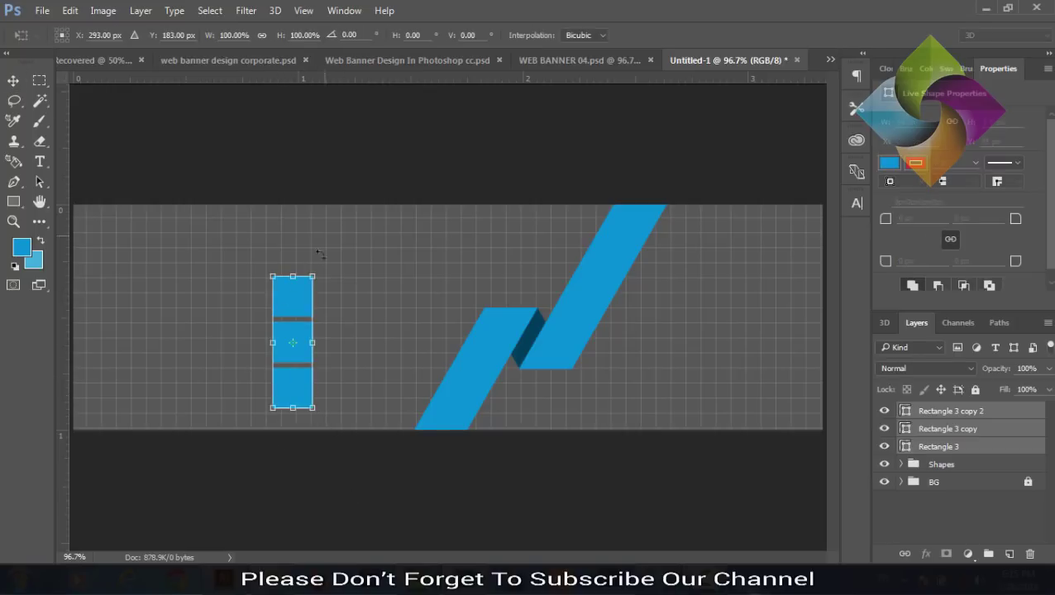
left_click(399, 38)
type("-30")
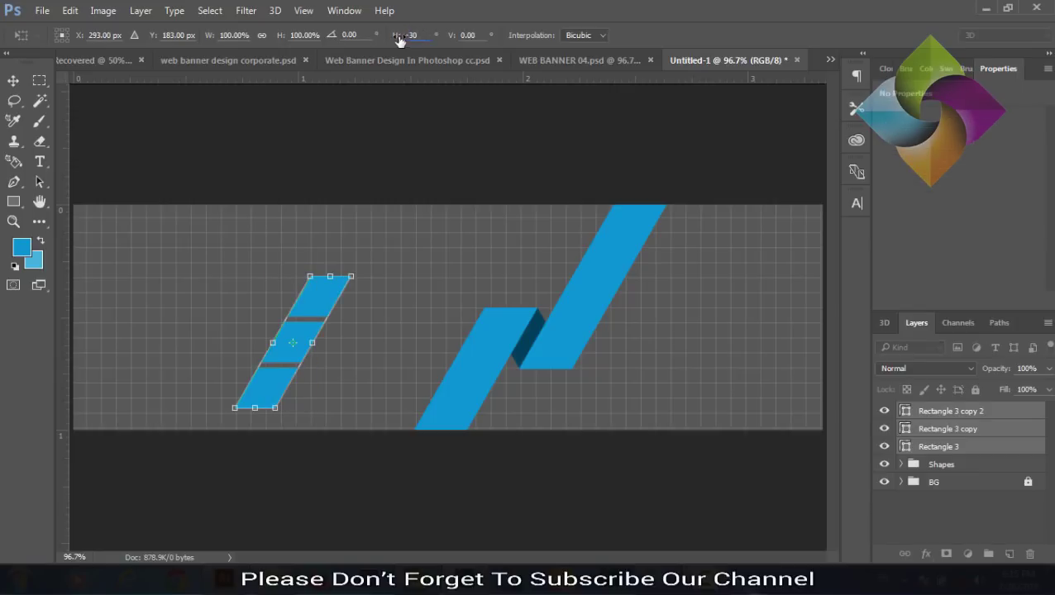
left_click_drag(326, 310, 452, 324)
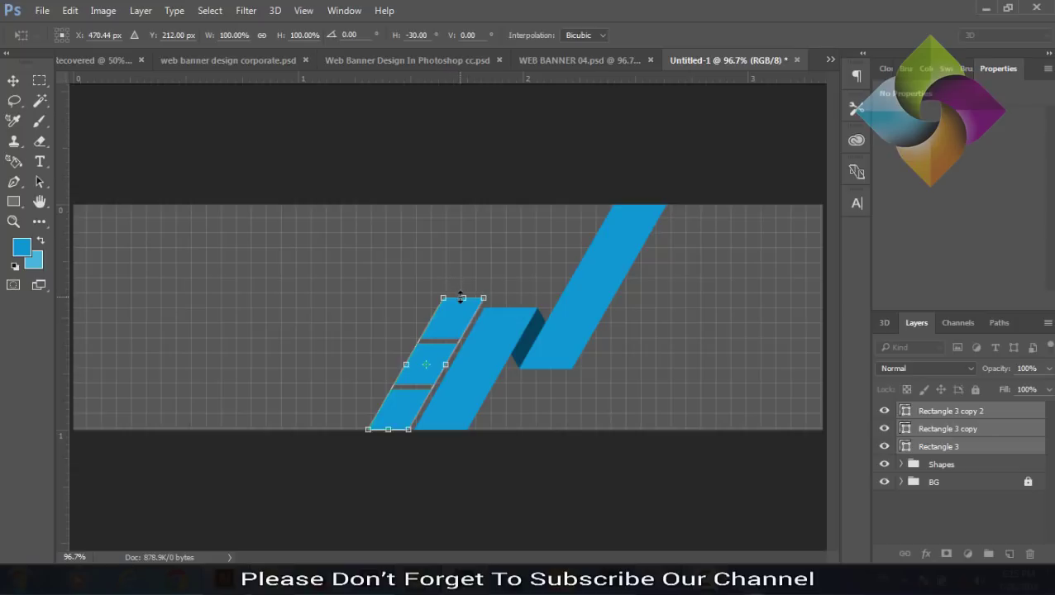
left_click_drag(460, 298, 459, 308)
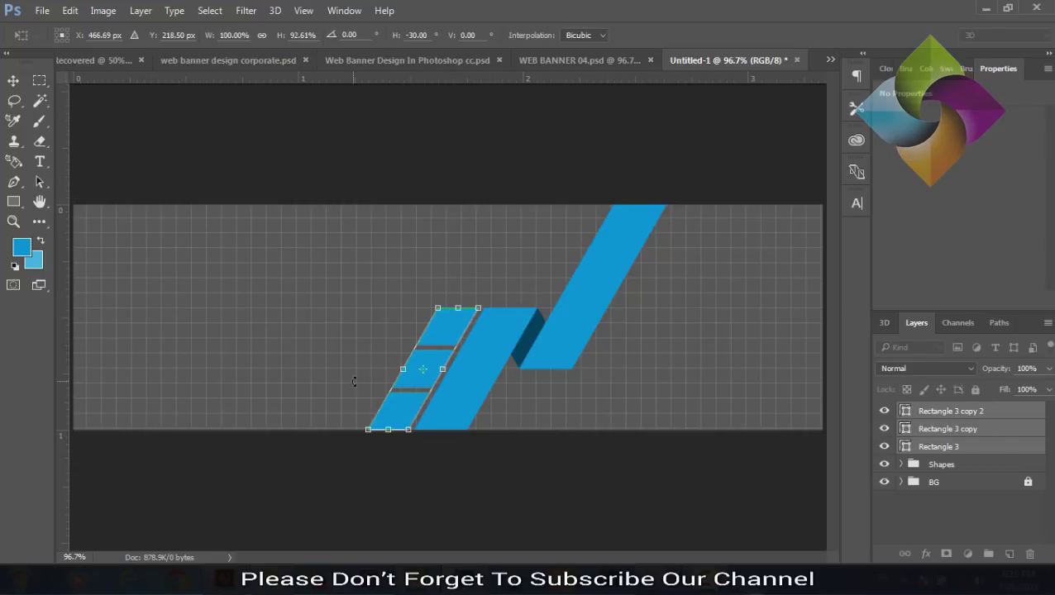
key("Return")
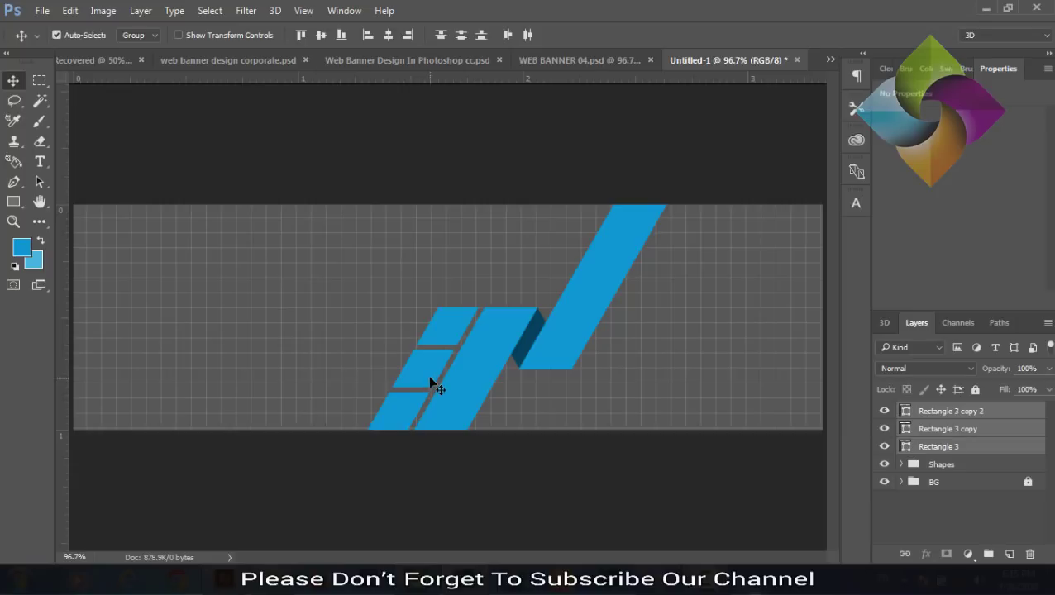
left_click_drag(402, 386, 179, 377)
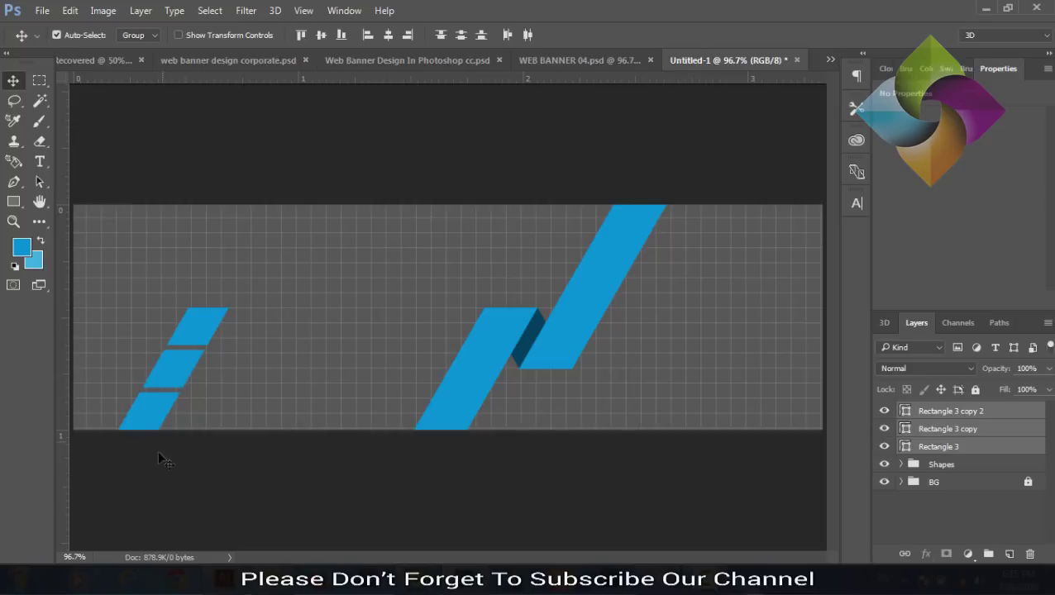
left_click(481, 374)
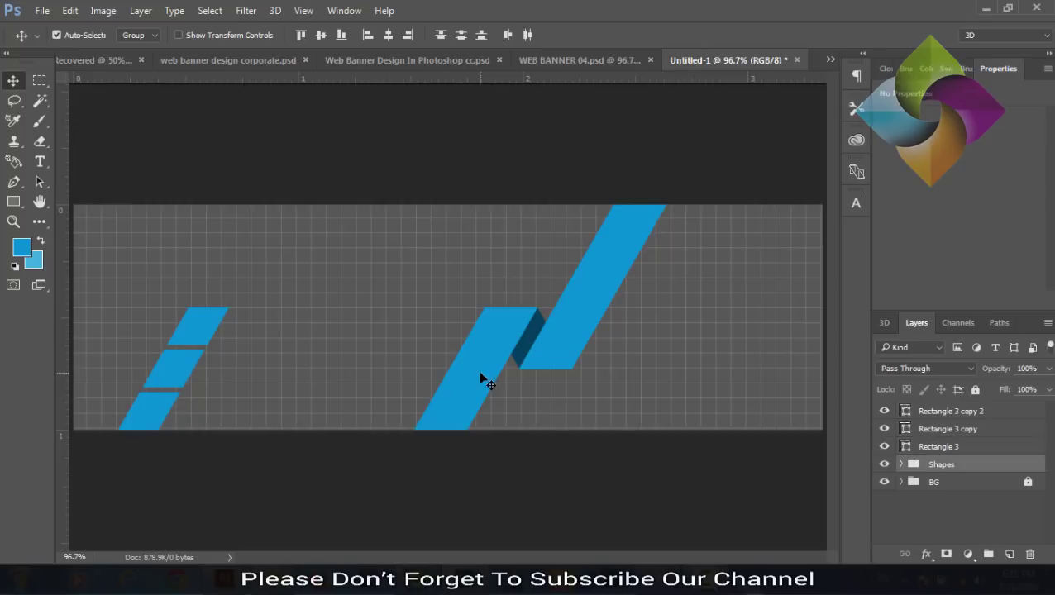
Step: Duplicate the large Rectangle 2 bar inside the Shapes group, undoing a stray move
left_click(901, 464)
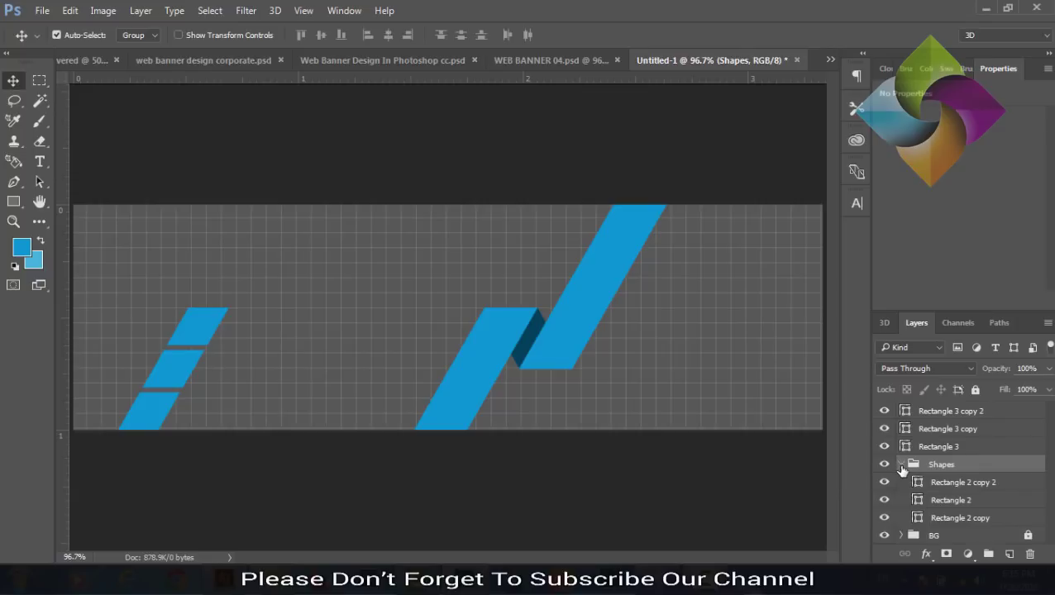
left_click(883, 500)
left_click(937, 502)
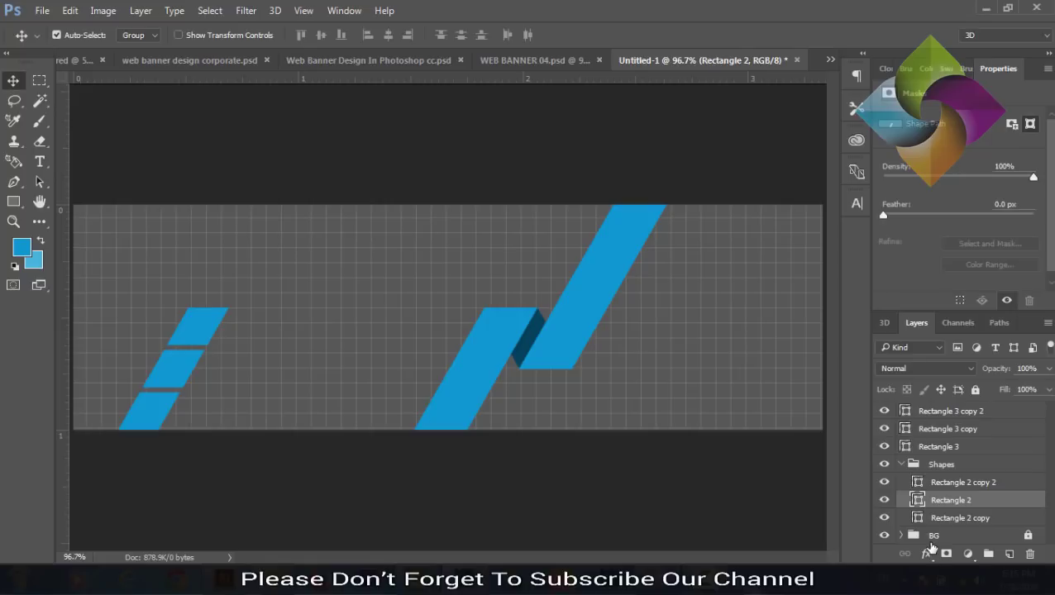
key("ctrl+j")
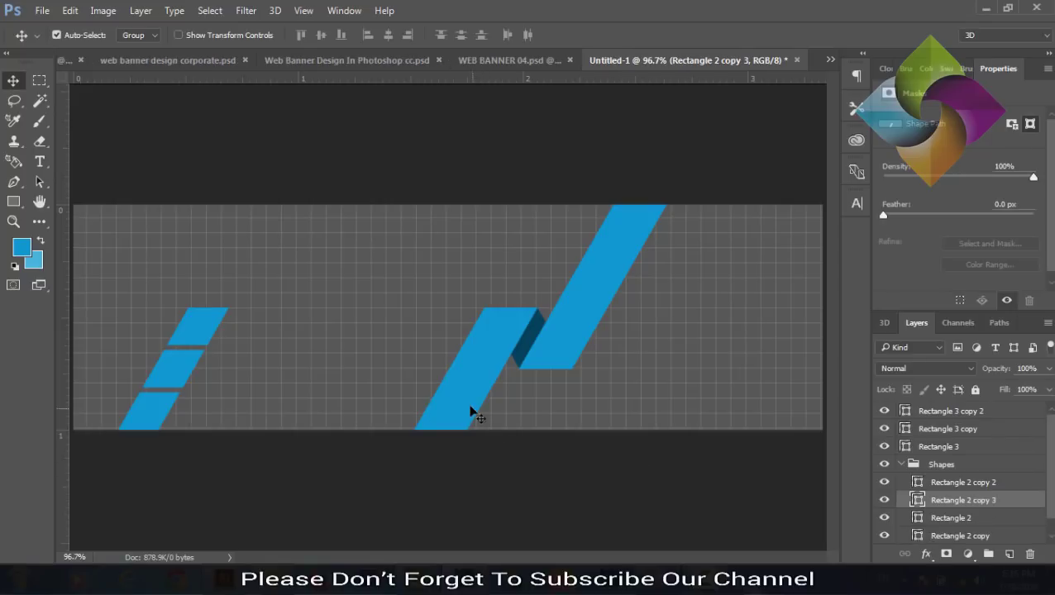
left_click_drag(470, 411, 283, 410)
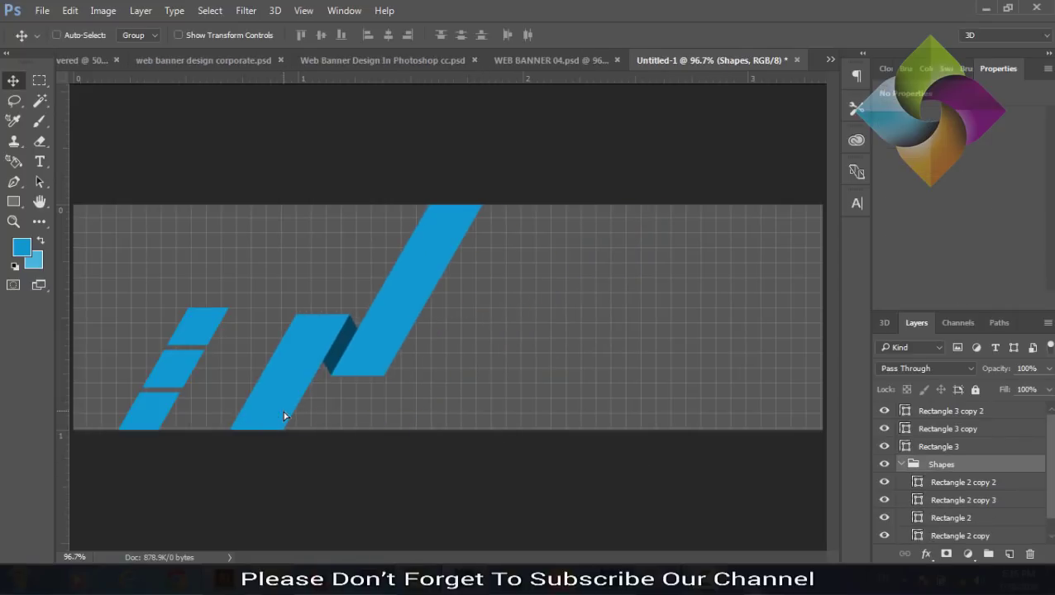
key("ctrl+z")
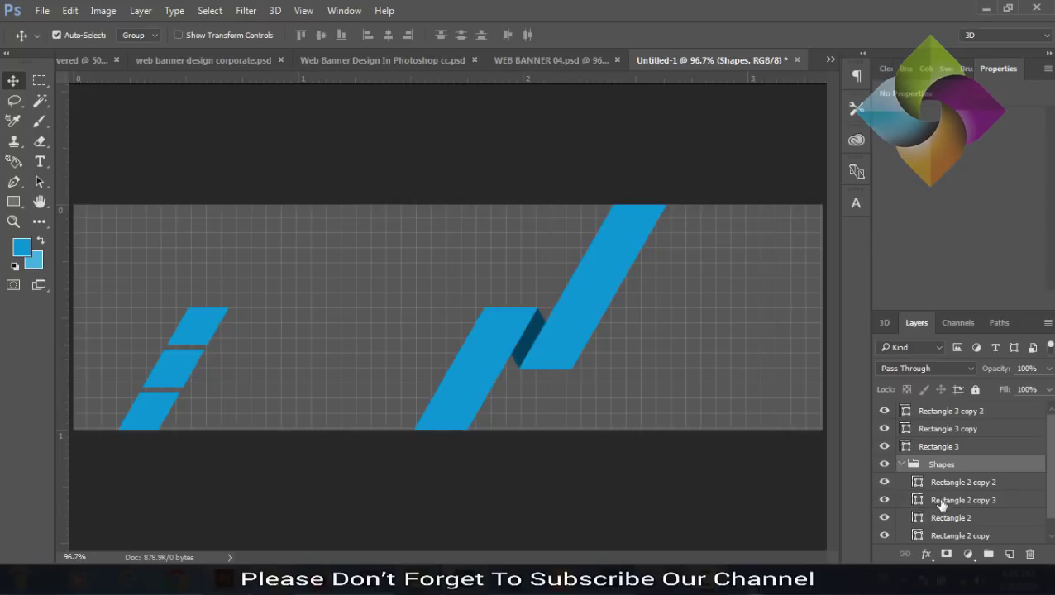
Step: Slide the Rectangle 2 copy 3 bar to the banner's left edge behind the small bars
left_click(941, 502)
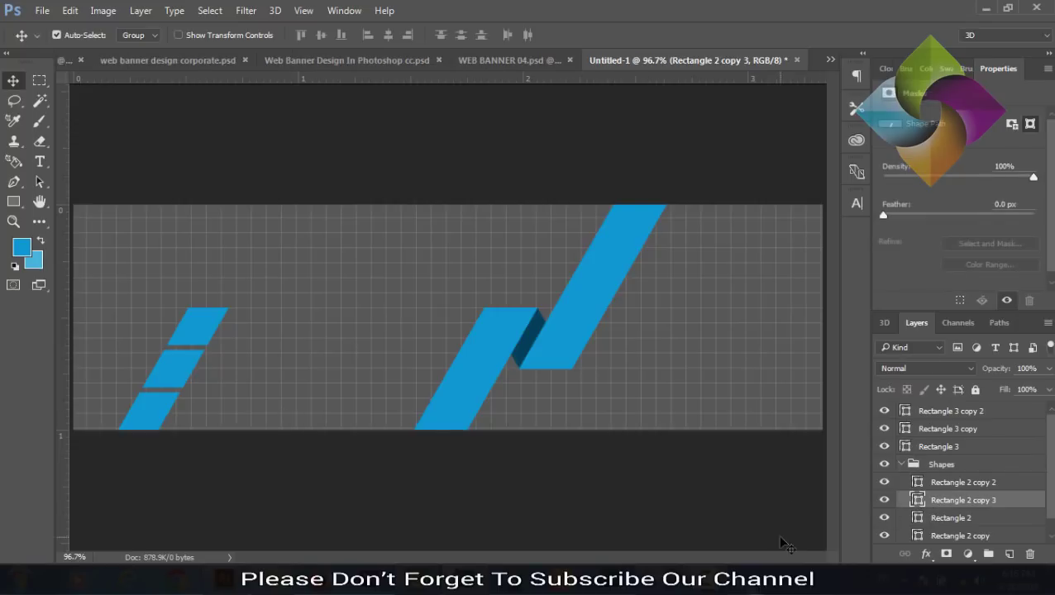
key("ctrl+t")
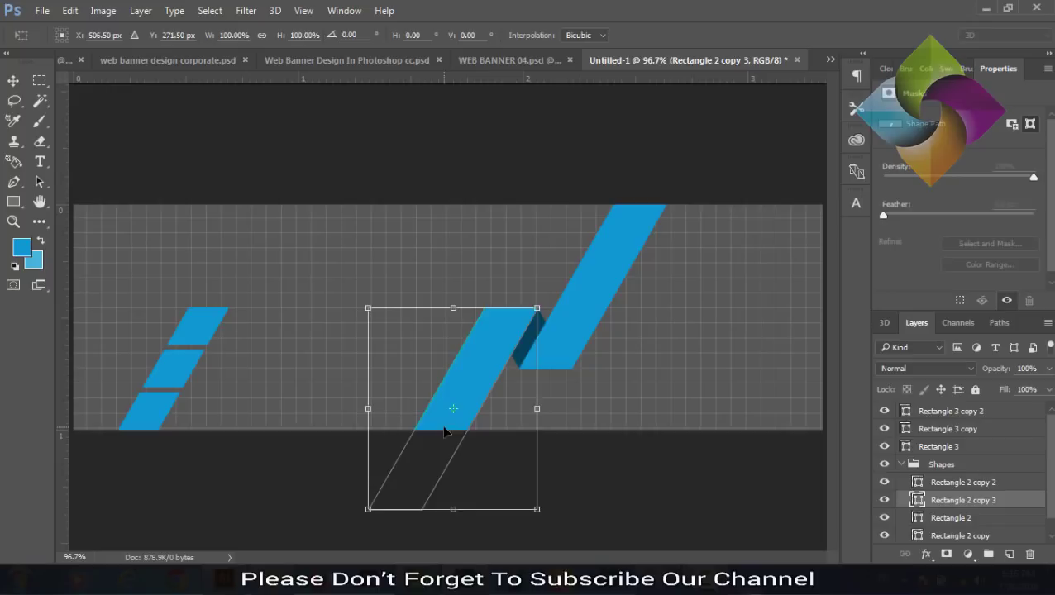
left_click_drag(444, 428, 85, 405)
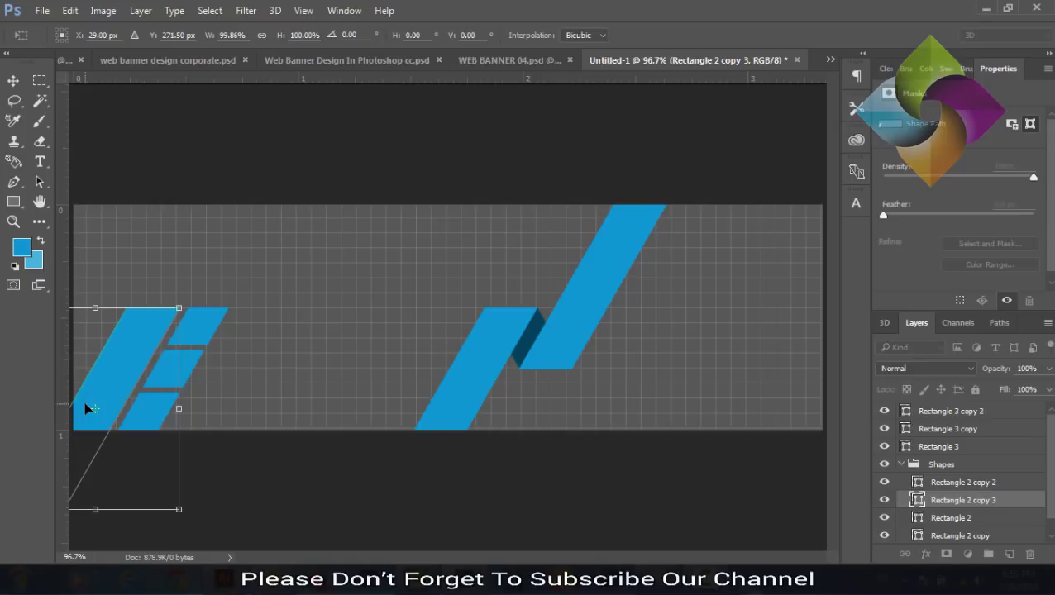
key("Return")
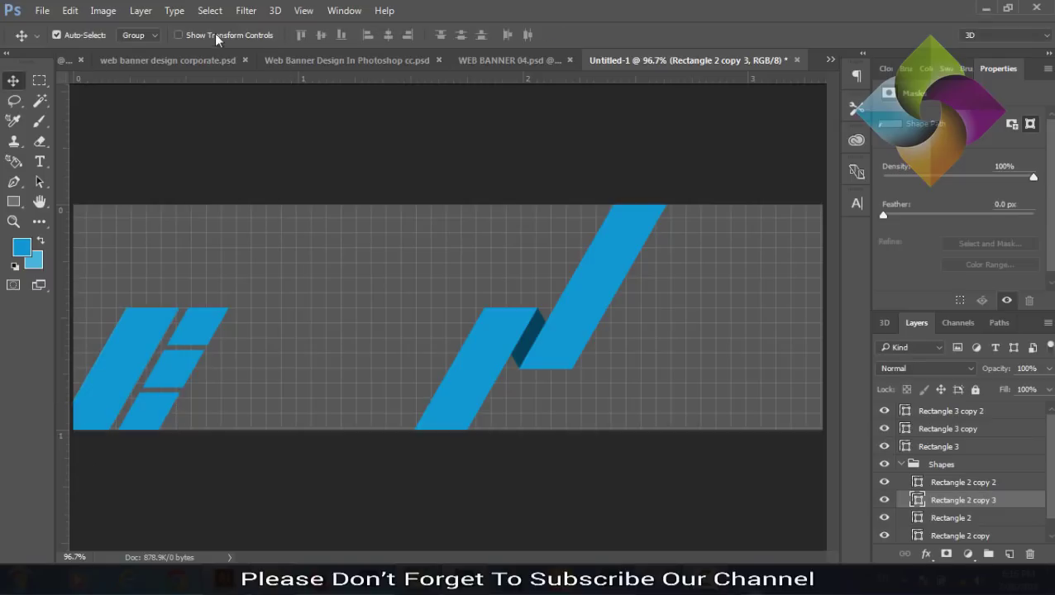
left_click(203, 59)
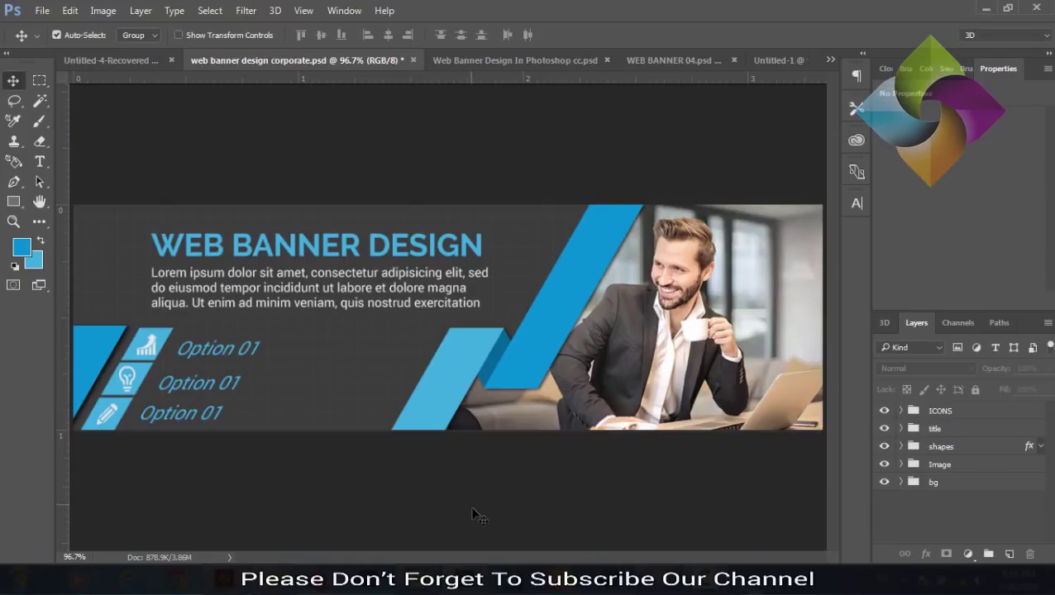
Step: Back on Untitled-1, select the three Rectangle 3 layers plus Rectangle 2 copy 3
key("ctrl")
key("ctrl")
key("ctrl+minus")
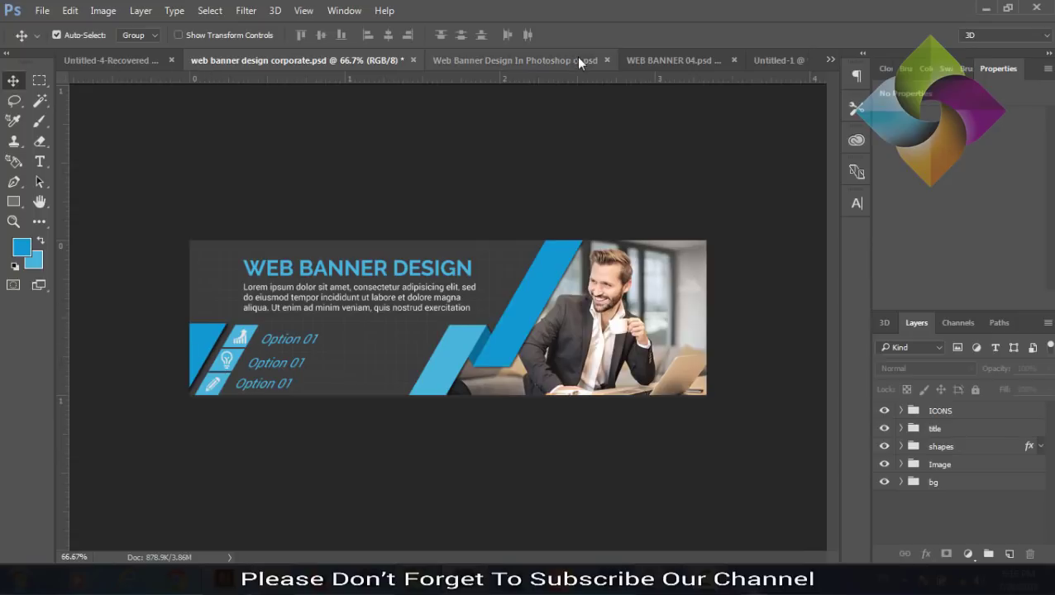
left_click(784, 65)
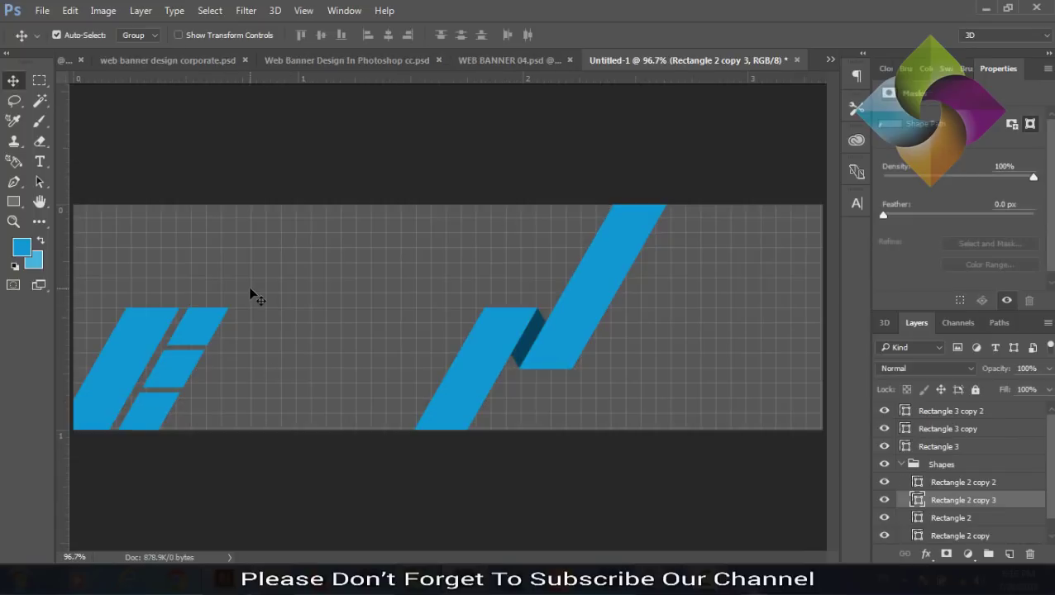
left_click_drag(251, 291, 89, 437)
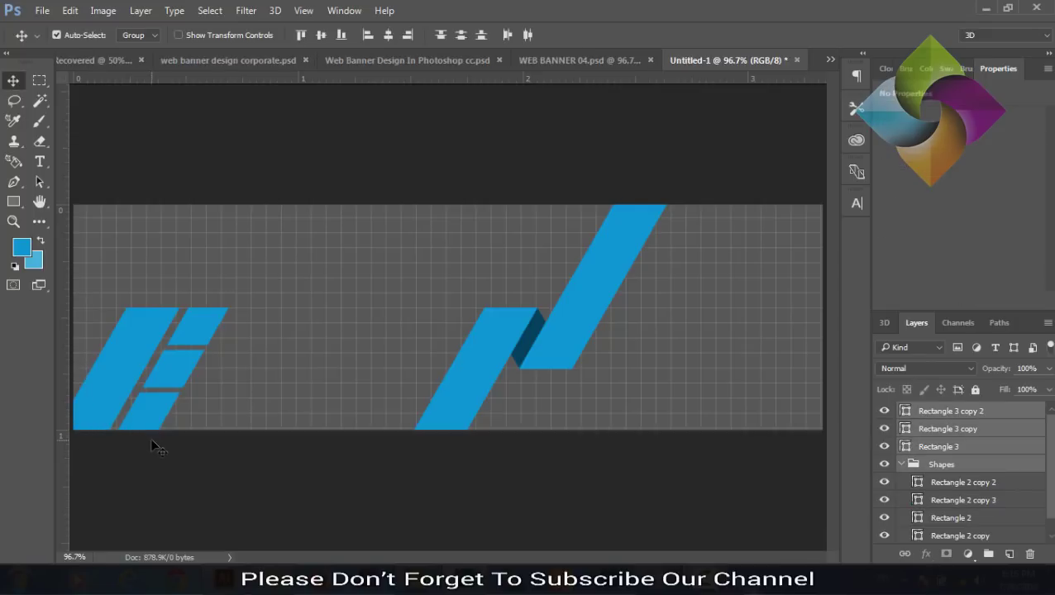
left_click(943, 447)
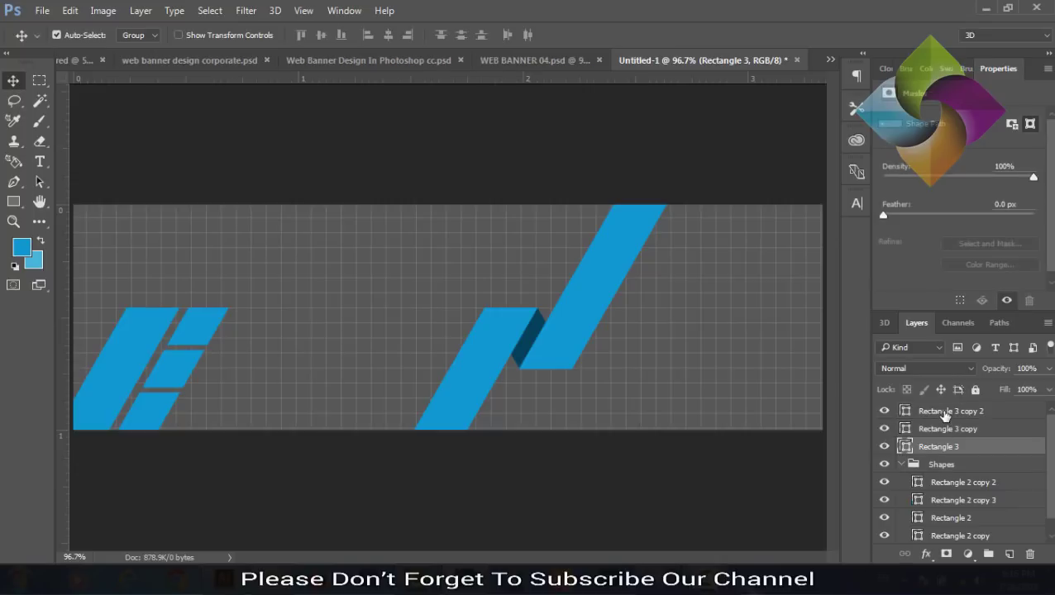
left_click(945, 413, "shift")
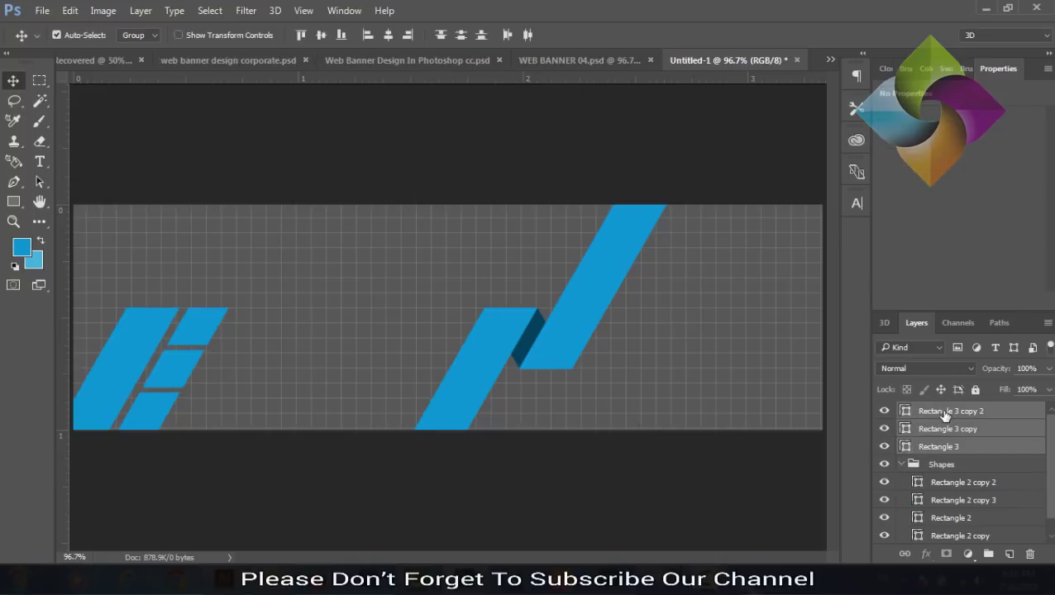
left_click(948, 501, "ctrl")
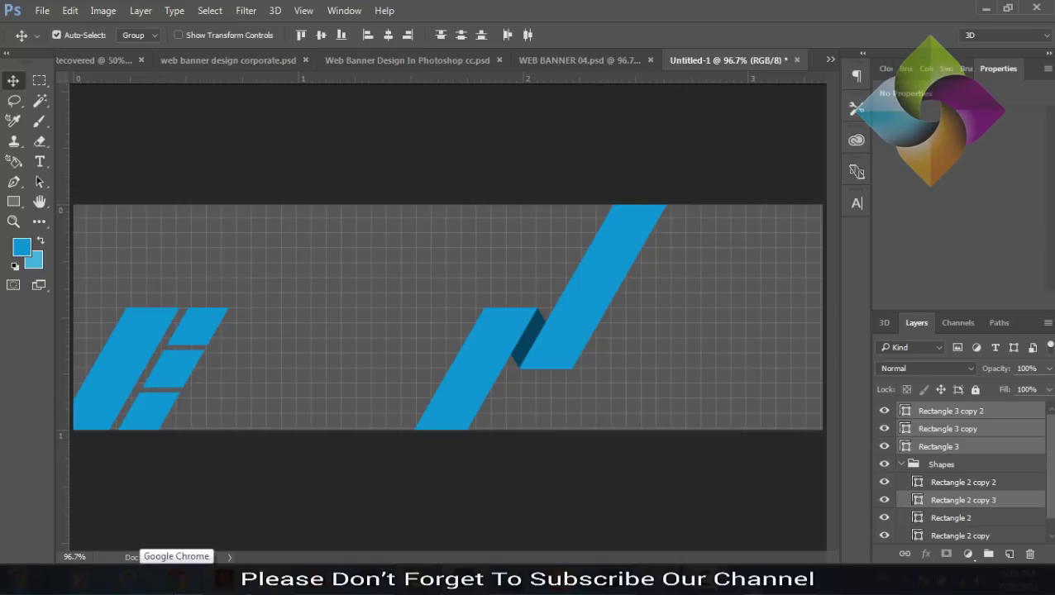
Step: Nudge the left bars leftward with Shift+arrow keys until partly cut off, then deselect
key("shift+Left")
key("shift+Left")
key("shift+Left")
key("shift+Left")
key("shift+Left")
key("shift+Left")
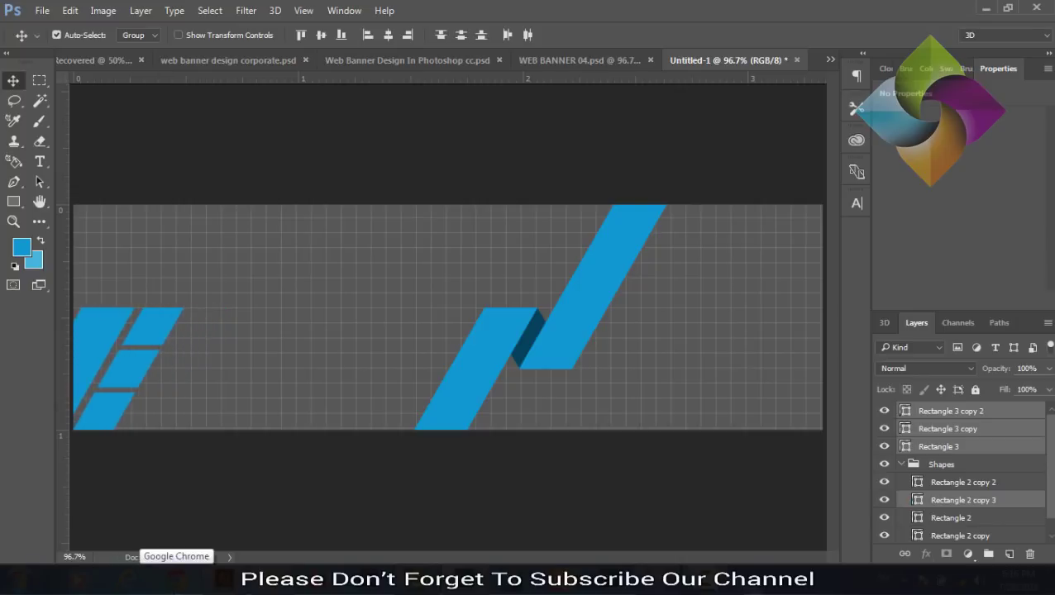
key("shift+Left")
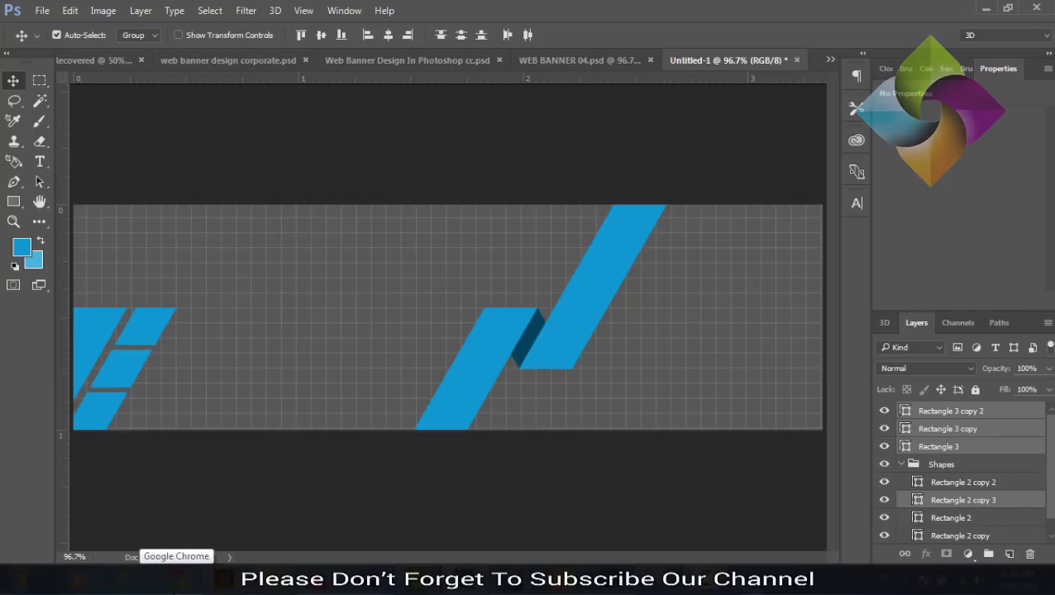
key("shift+Right")
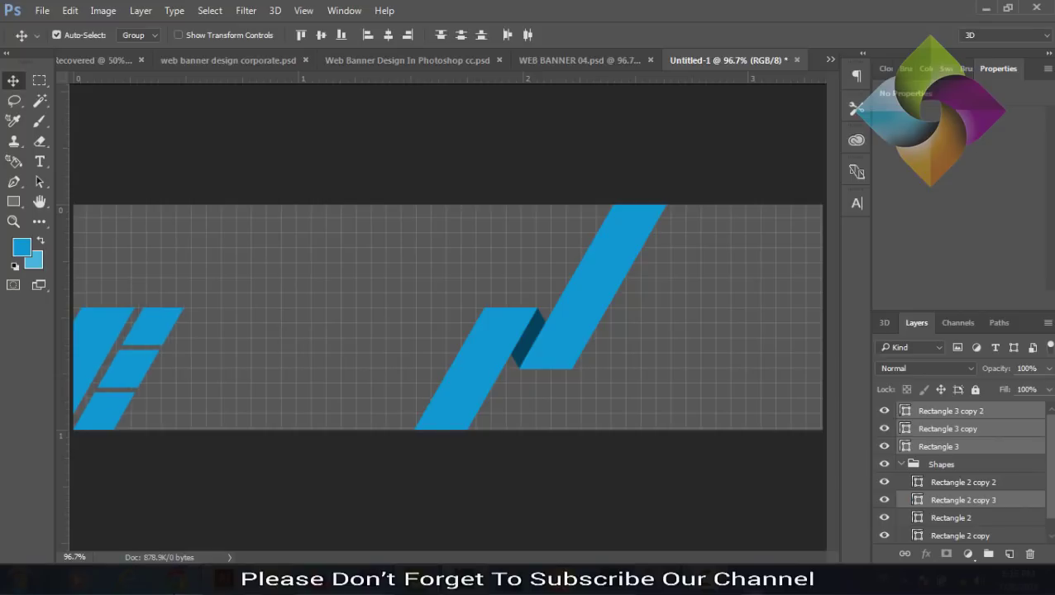
key("shift+Left")
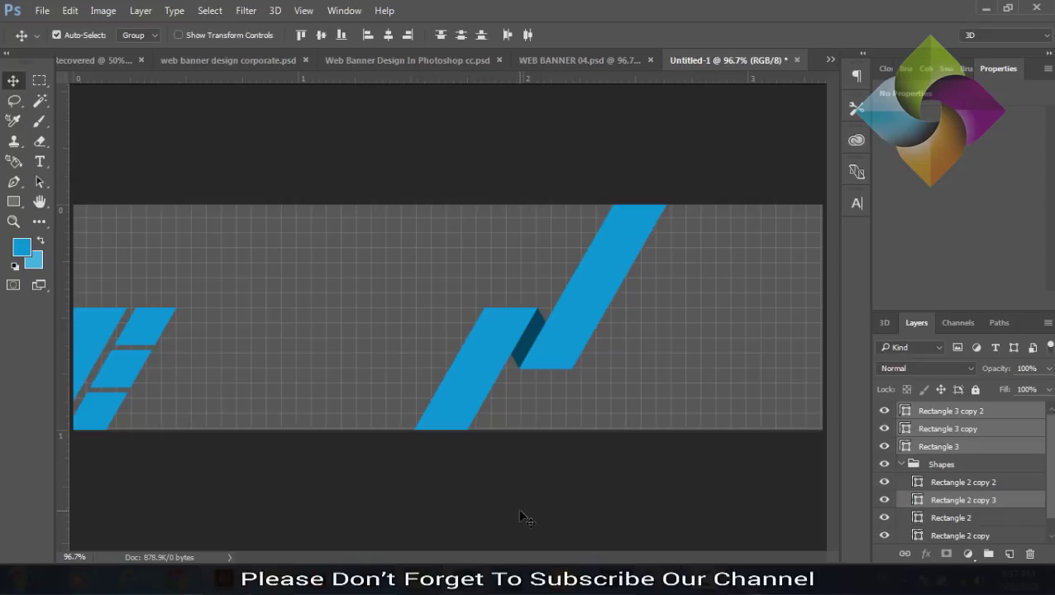
key("ctrl+minus")
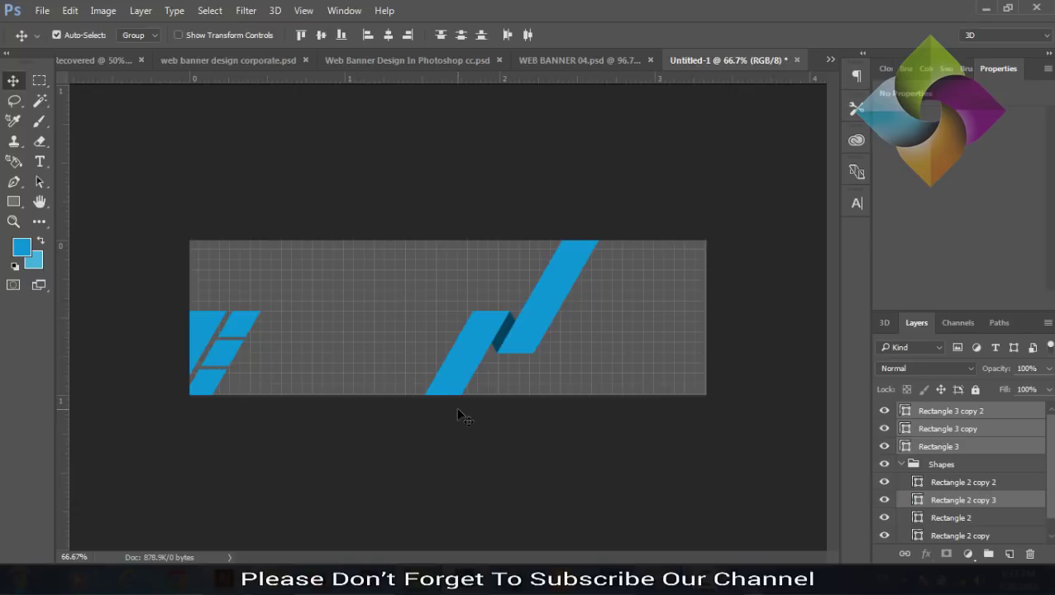
key("ctrl+plus")
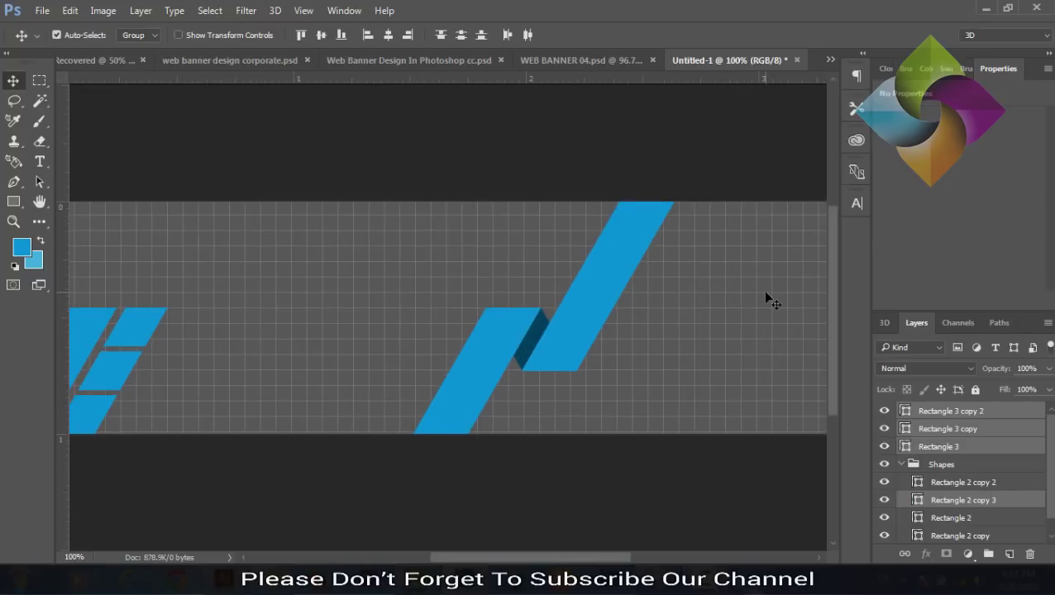
left_click(766, 296, "ctrl")
key("ctrl+minus")
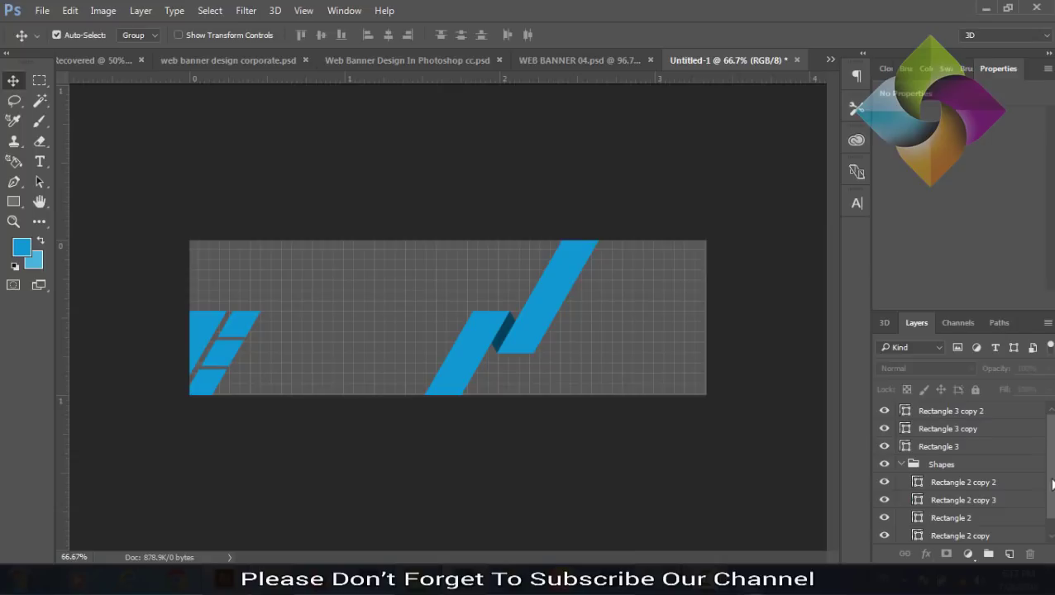
Step: Group the three Rectangle 3 bars with Ctrl+G and name the group 'icons holder'
left_click(902, 465)
left_click(929, 447)
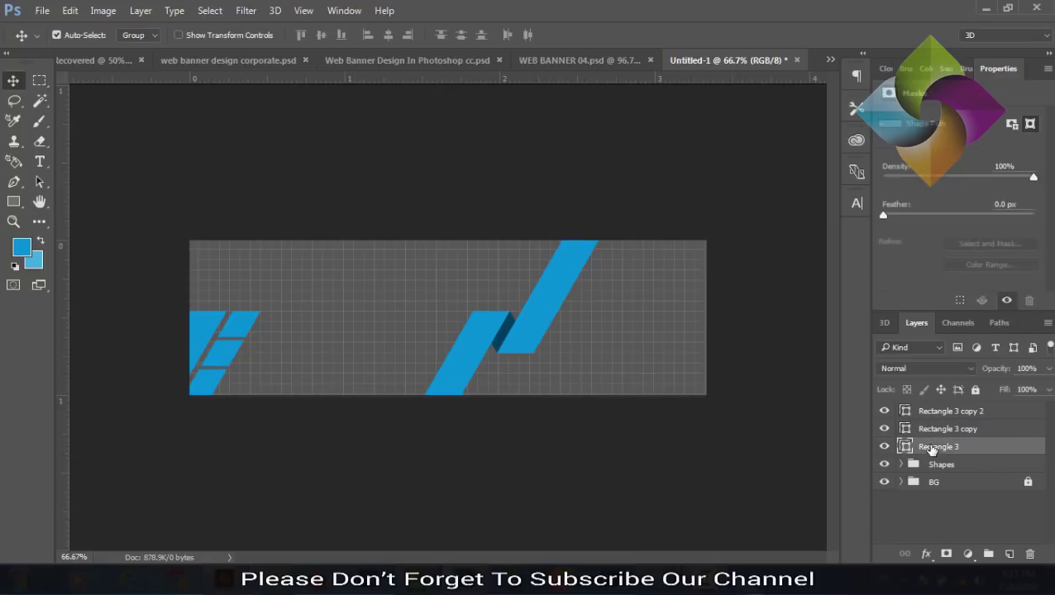
left_click(934, 415, "shift")
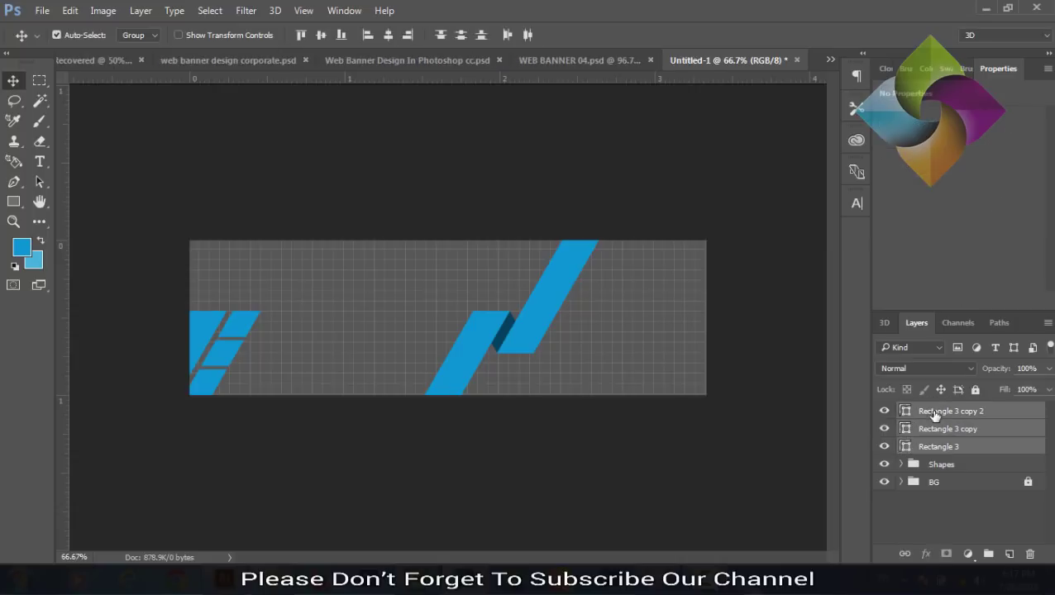
key("ctrl+g")
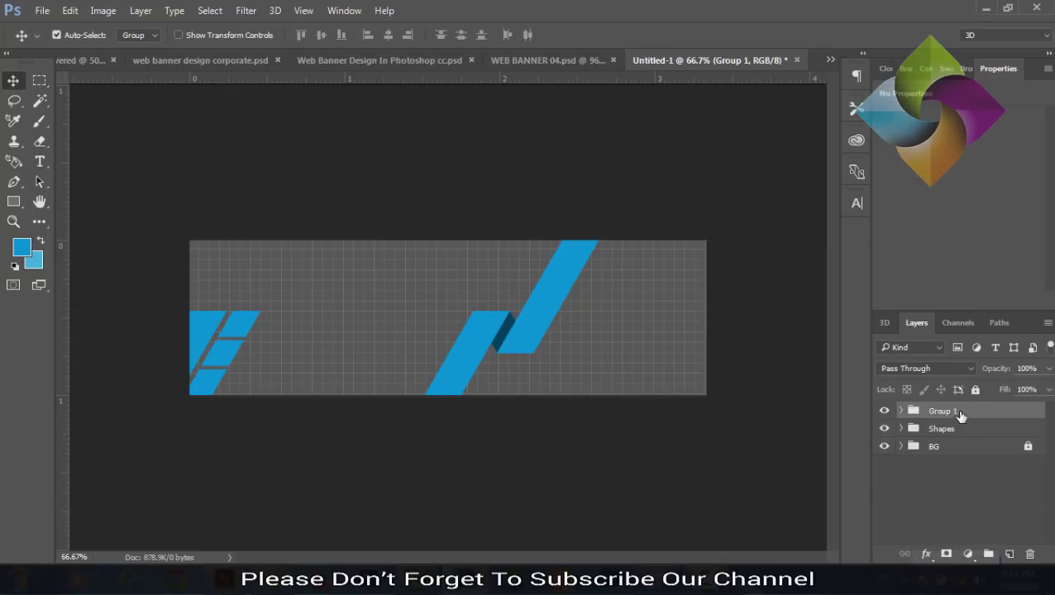
double_click(944, 411)
type("icons")
left_click(917, 500)
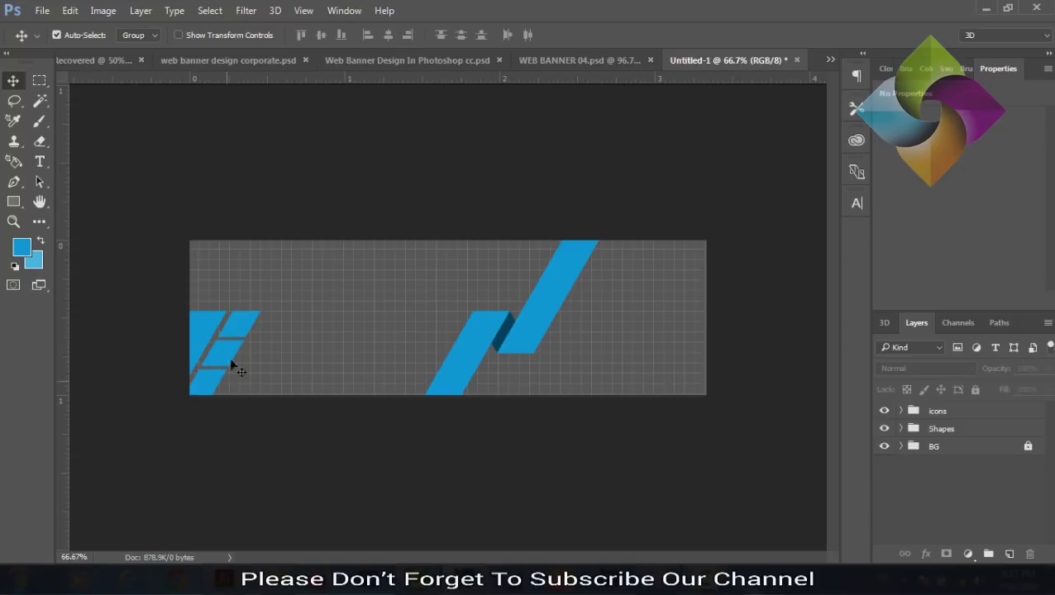
double_click(943, 411)
type("holder")
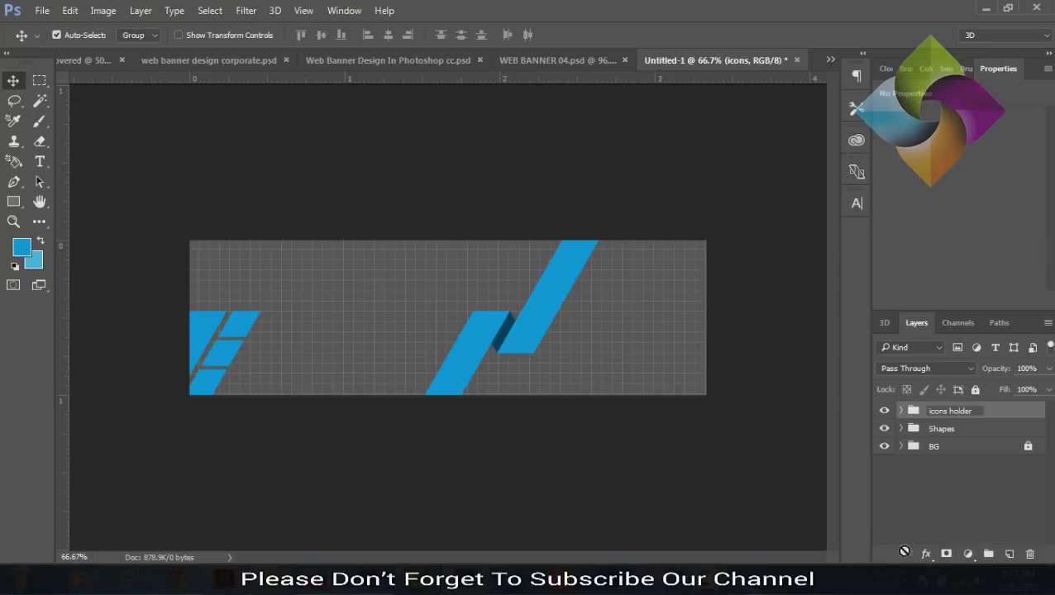
left_click(929, 514)
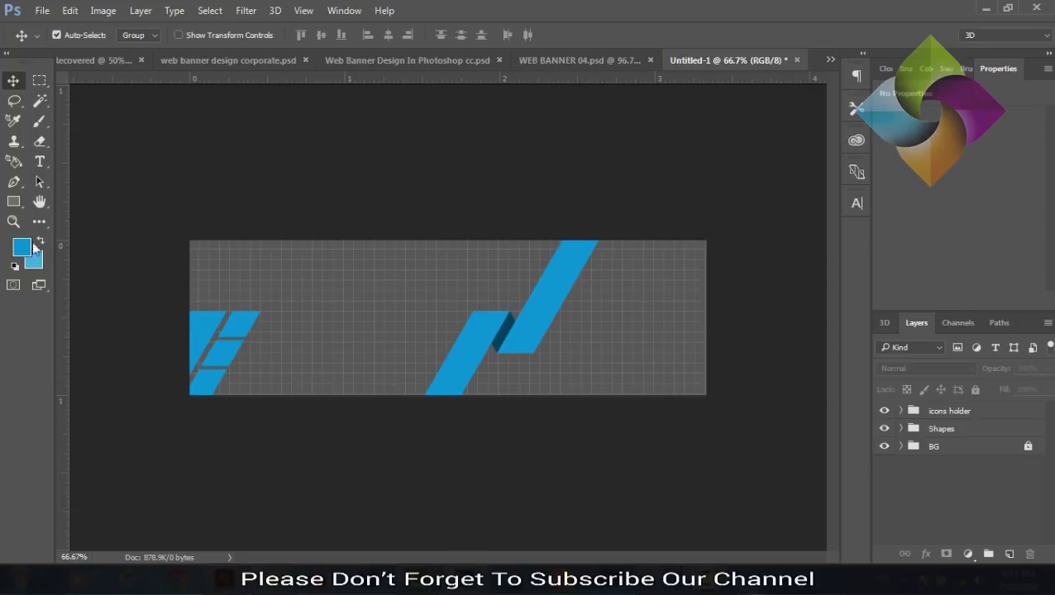
Step: Draw a closed Pen-tool polygon covering the banner's right side
left_click(13, 188)
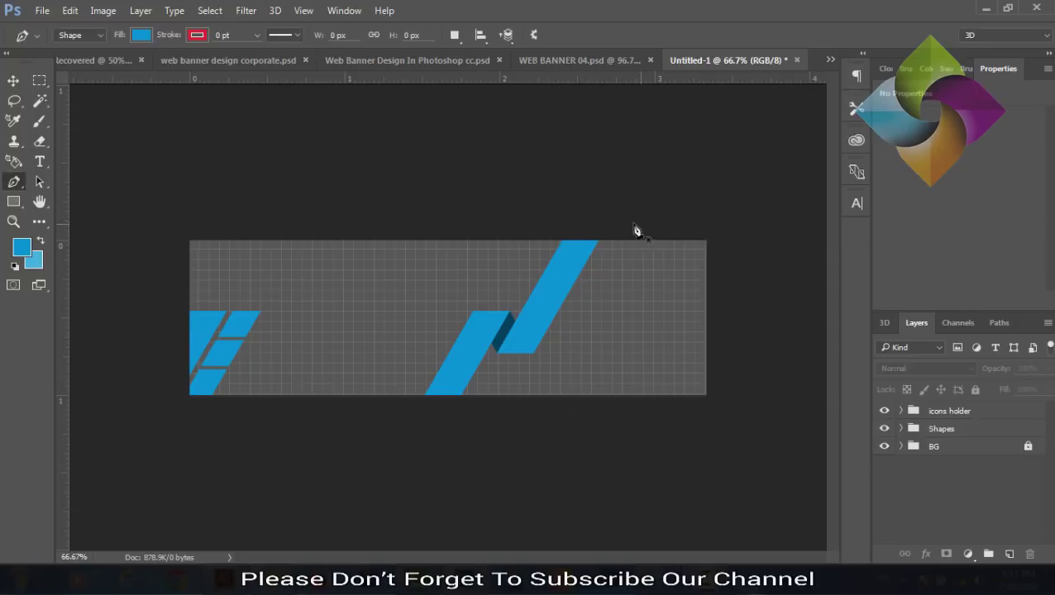
left_click(590, 229)
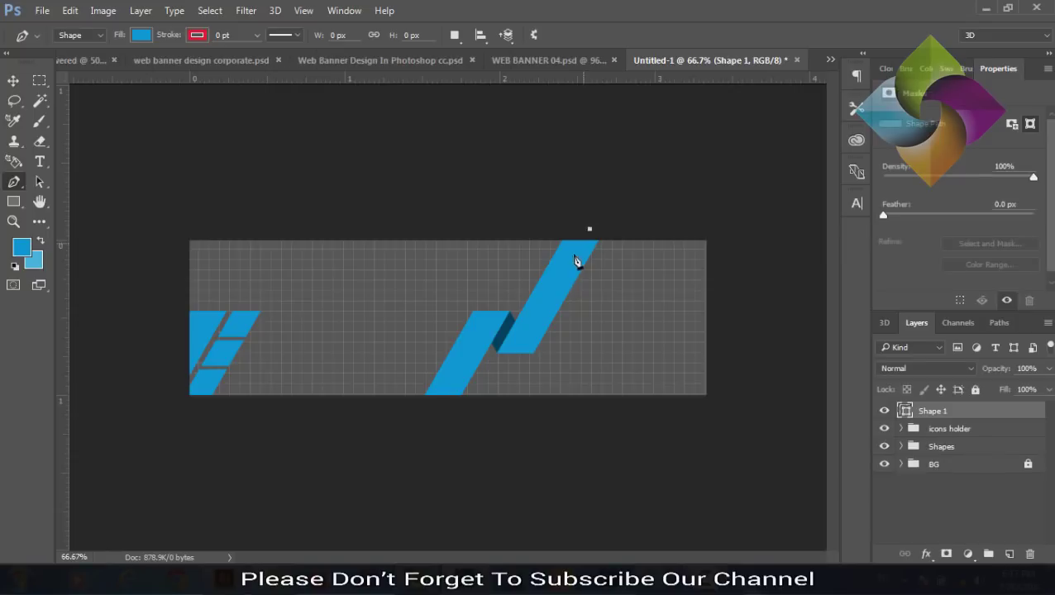
left_click(513, 343)
left_click(479, 328)
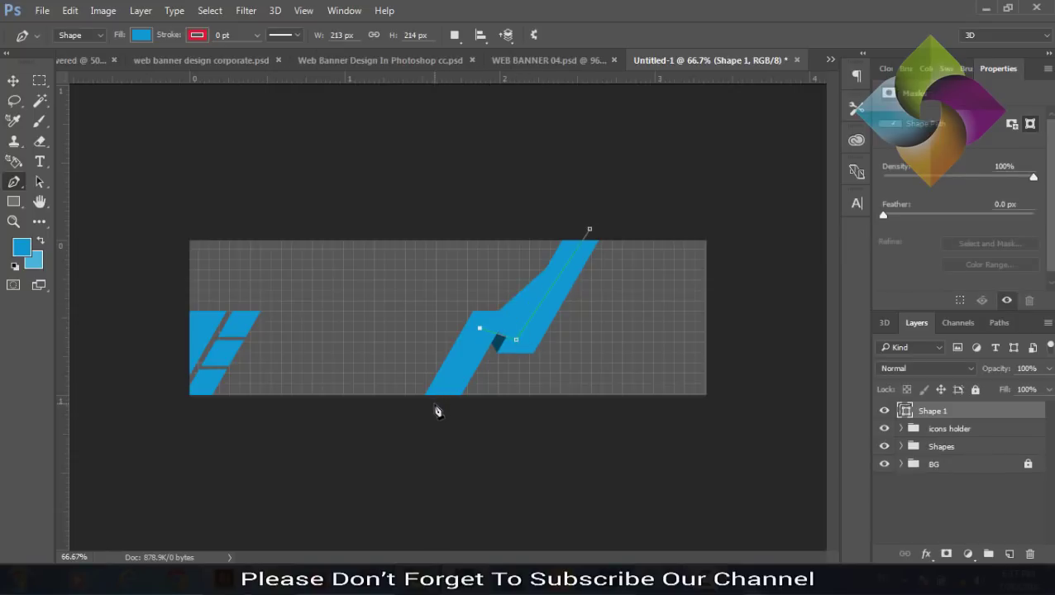
left_click(435, 404)
left_click(749, 408)
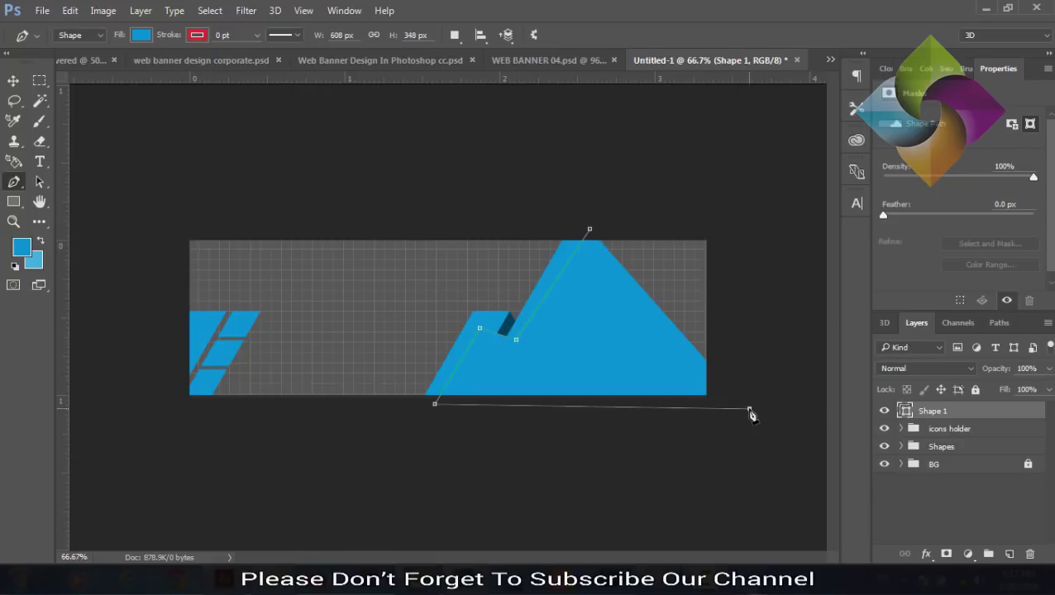
left_click(742, 229)
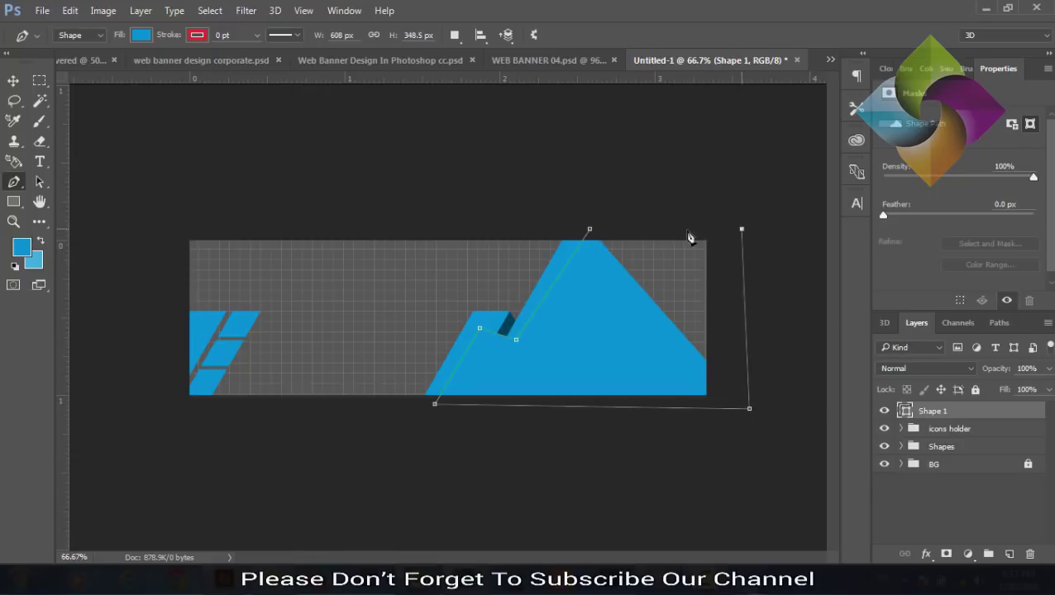
left_click(590, 232)
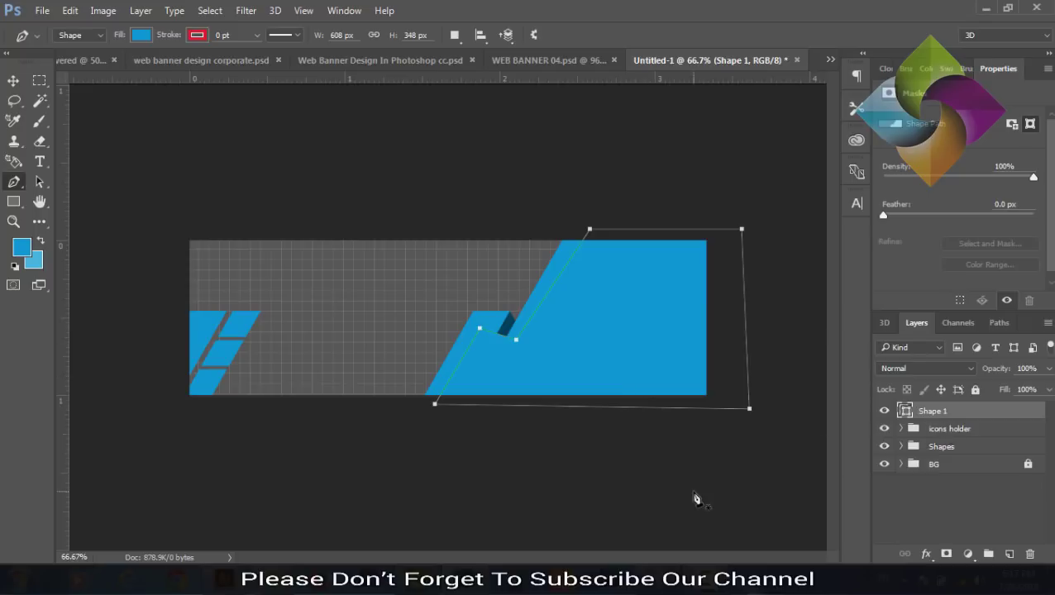
Step: Move Shape 1 just above BG and fill it with grey #717171
key("v")
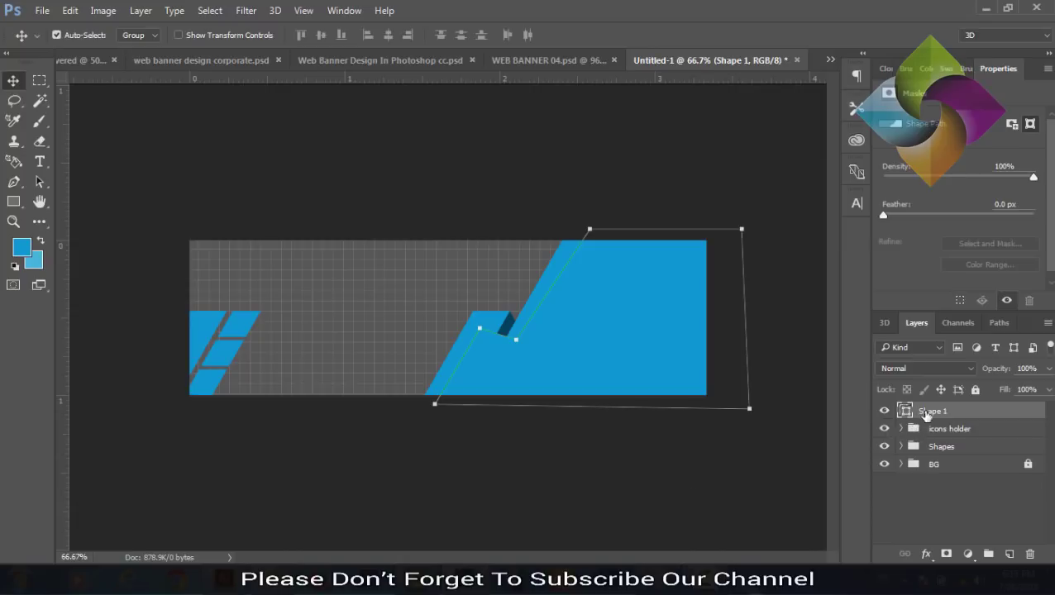
left_click_drag(928, 413, 919, 452)
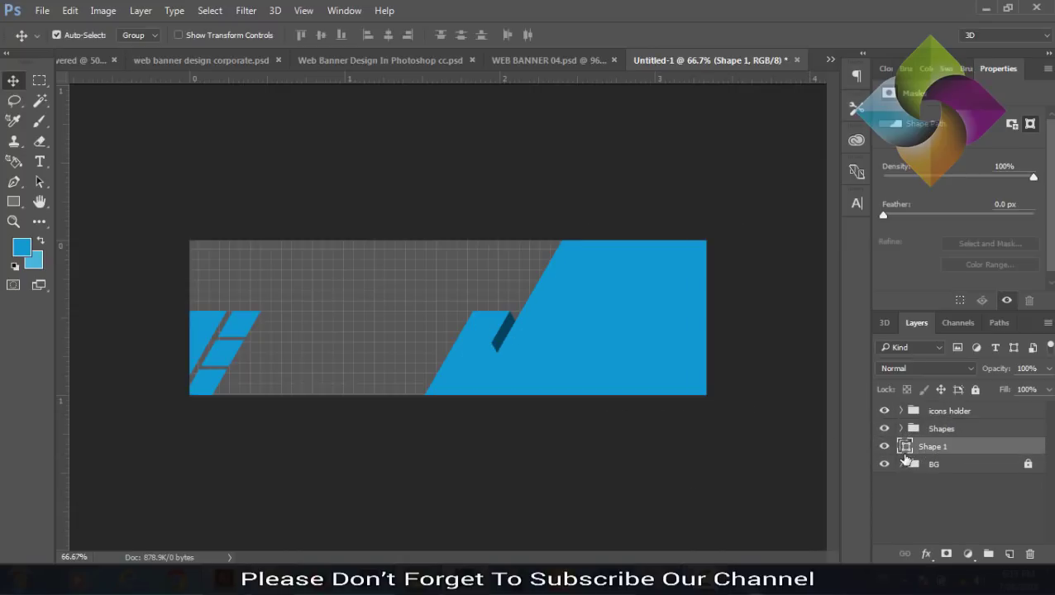
double_click(907, 449)
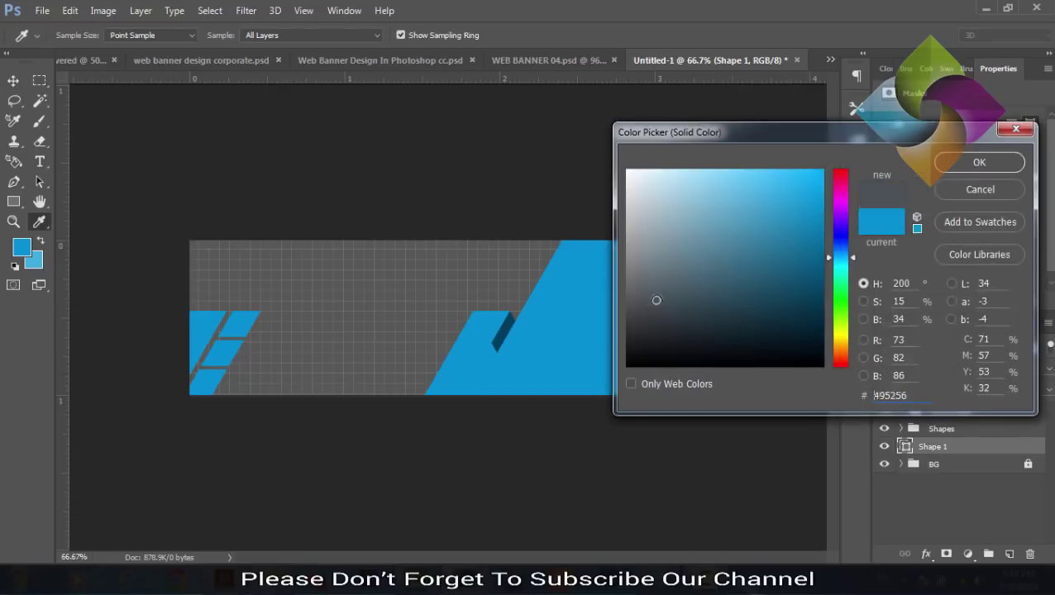
left_click_drag(655, 300, 622, 280)
left_click(977, 167)
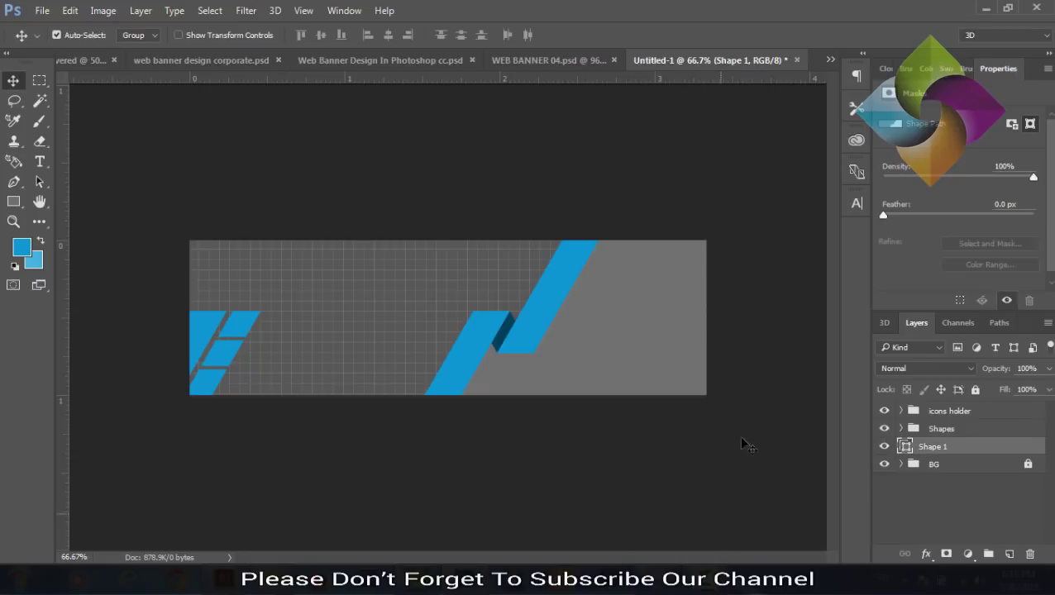
Step: Copy the pexels-photo businessman layer from WEB BANNER 04.psd into Untitled-1
left_click(556, 58)
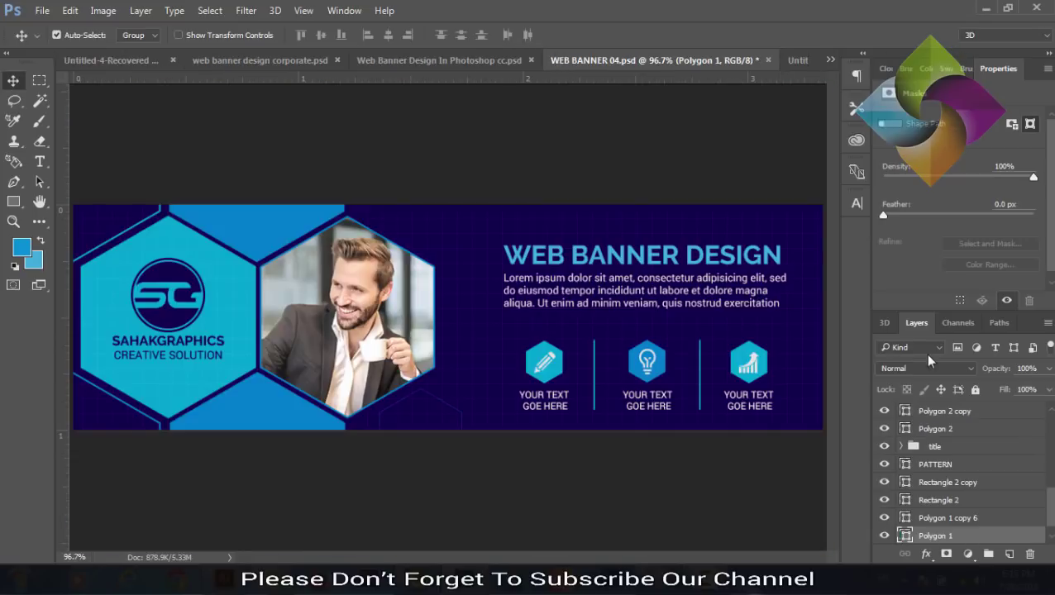
left_click_drag(1047, 506, 1054, 544)
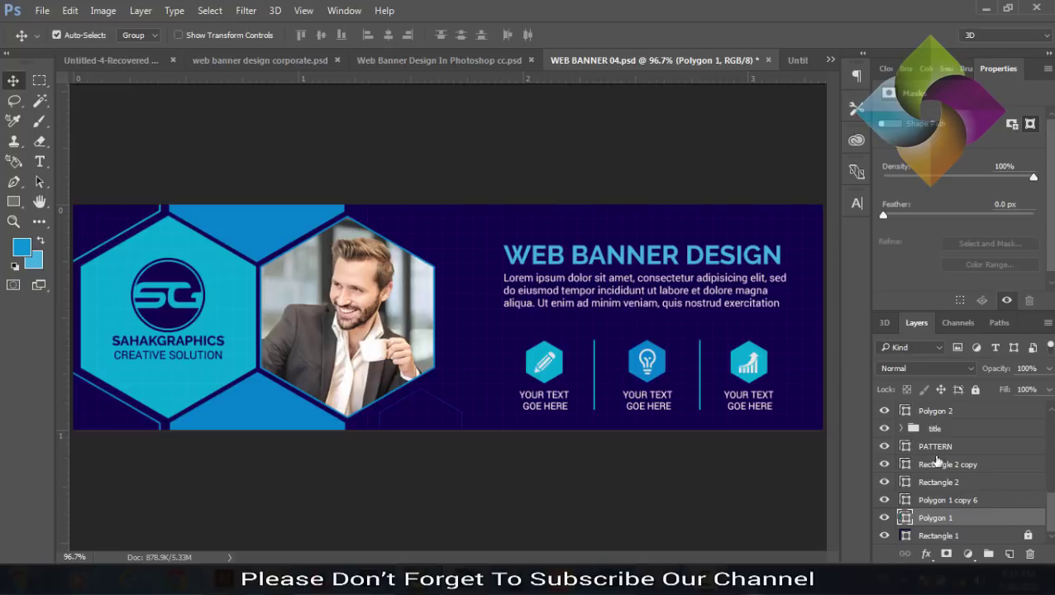
left_click_drag(1048, 522, 1051, 493)
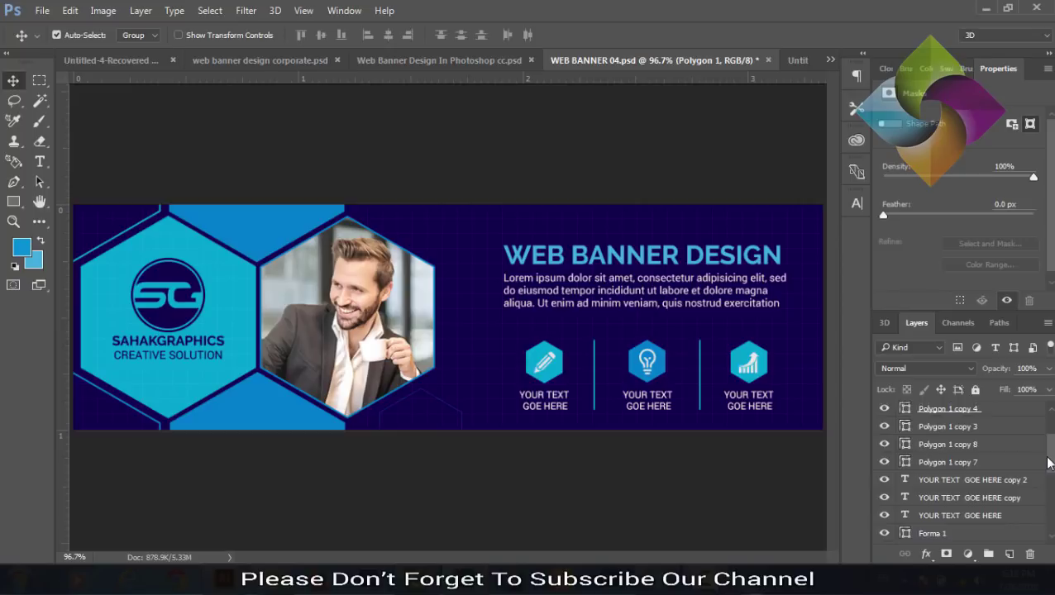
left_click_drag(1052, 493, 1045, 443)
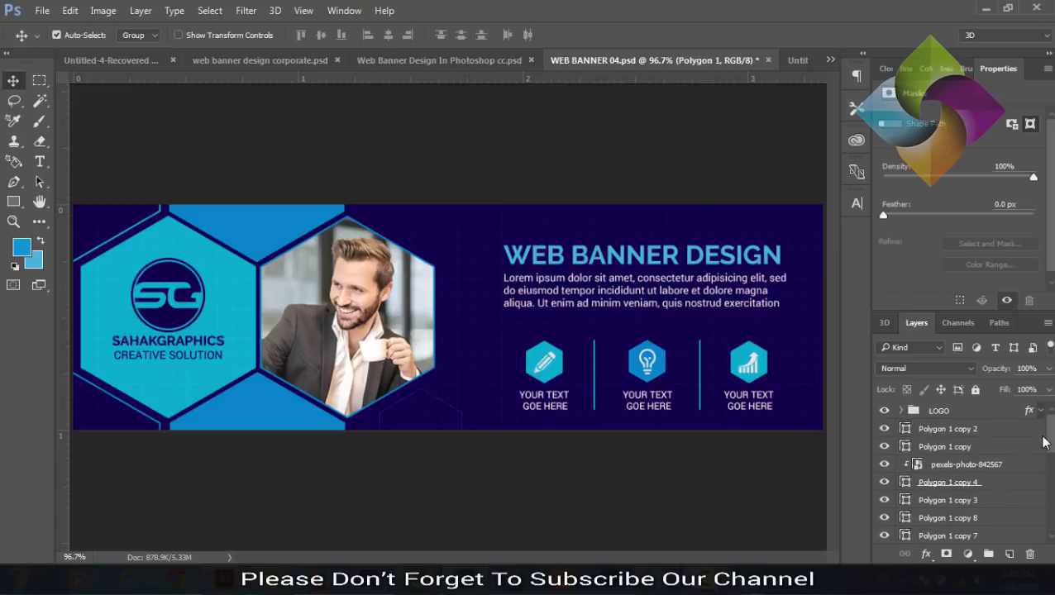
left_click(943, 466)
mouse_move(943, 470)
left_mouse_down()
mouse_move(600, 292)
mouse_move(600, 312)
left_mouse_up()
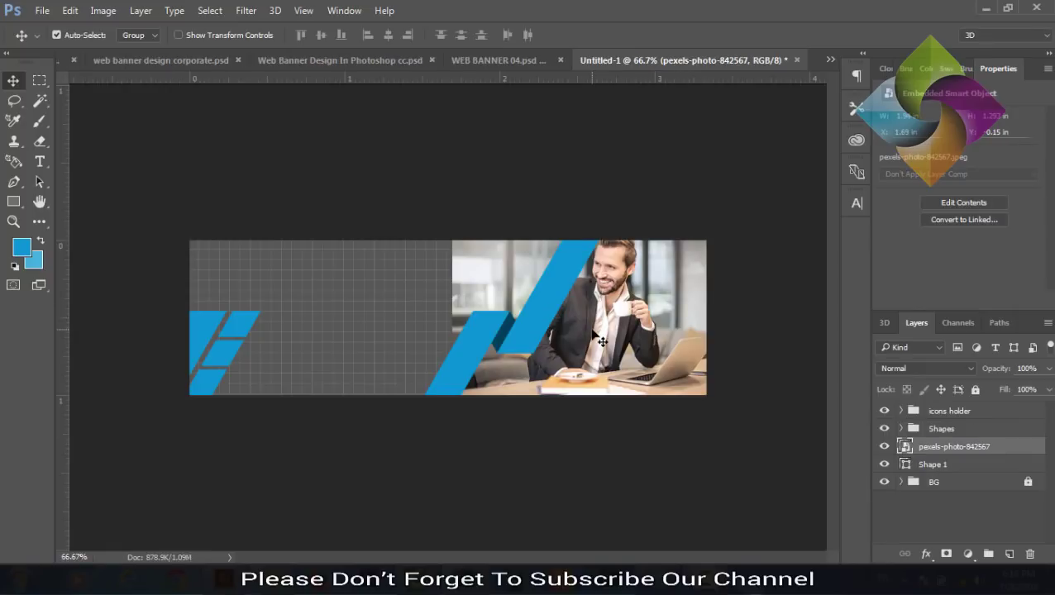
left_click_drag(593, 331, 593, 339)
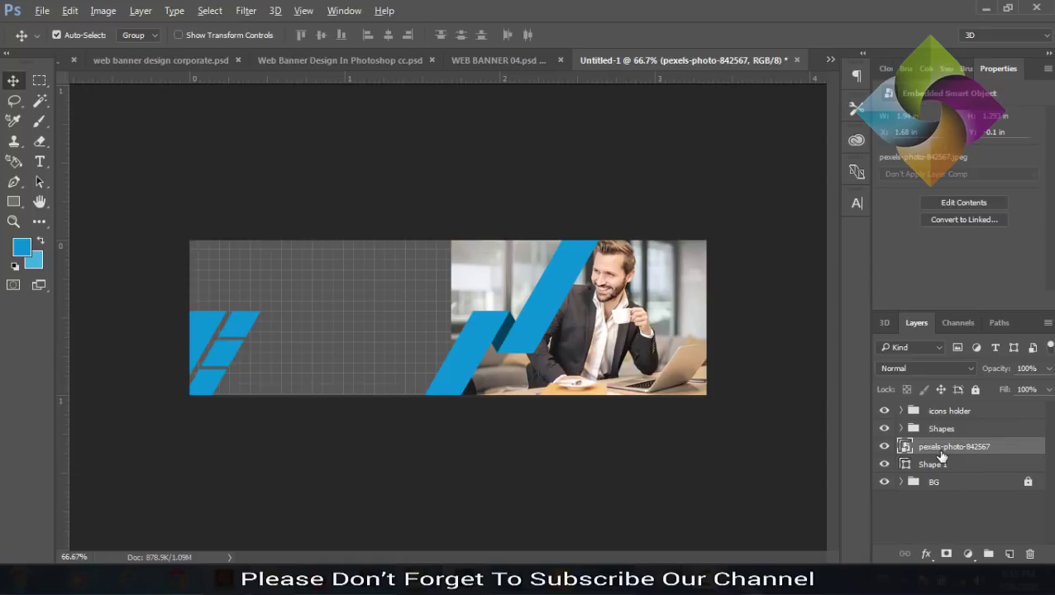
Step: Clip the photo to the grey Shape 1 and select both layers
left_click(944, 452, "alt")
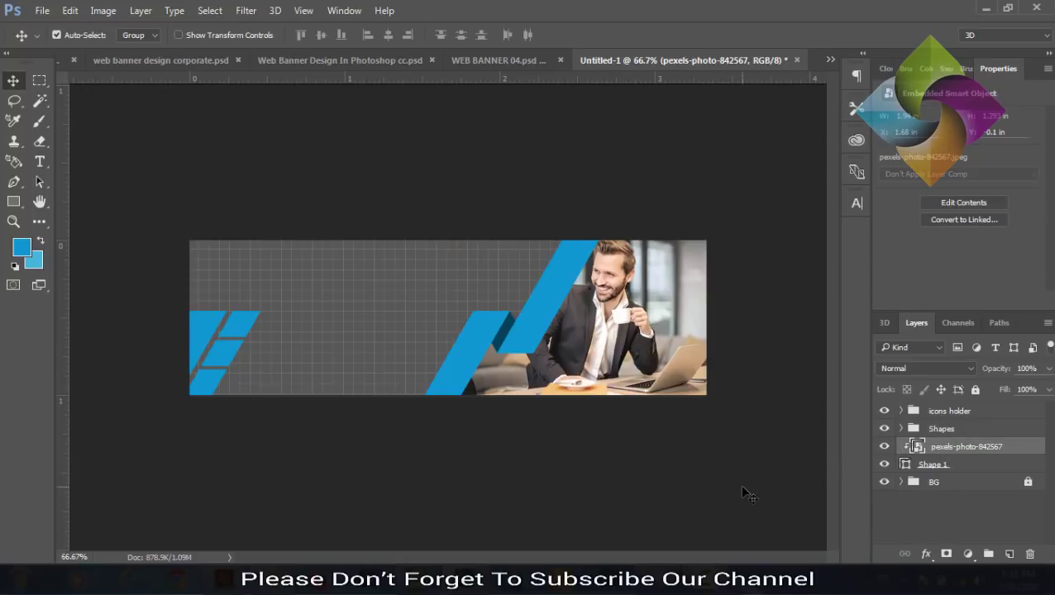
right_click(925, 447)
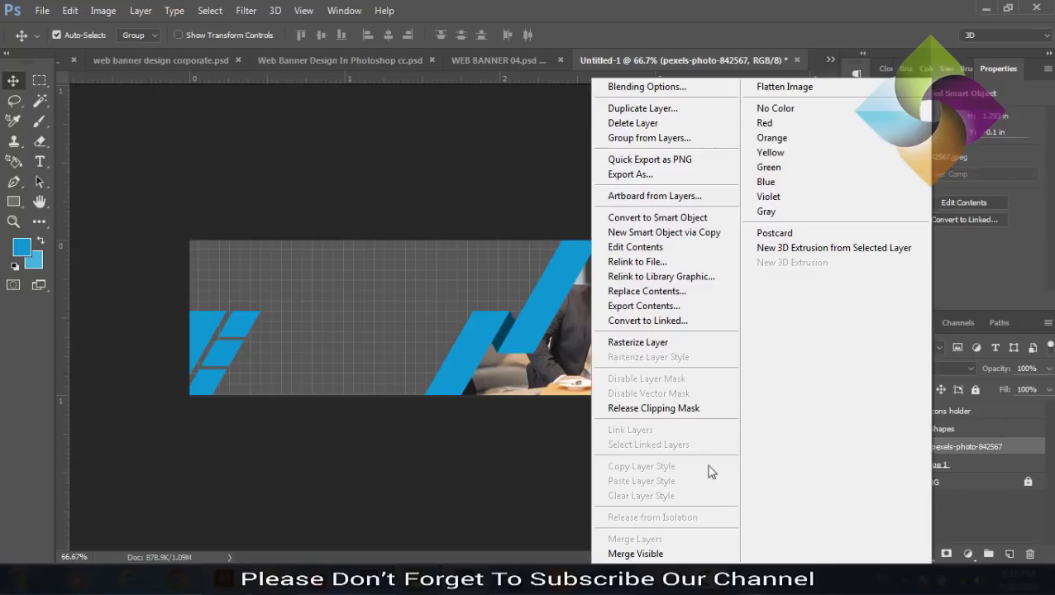
left_click(543, 440)
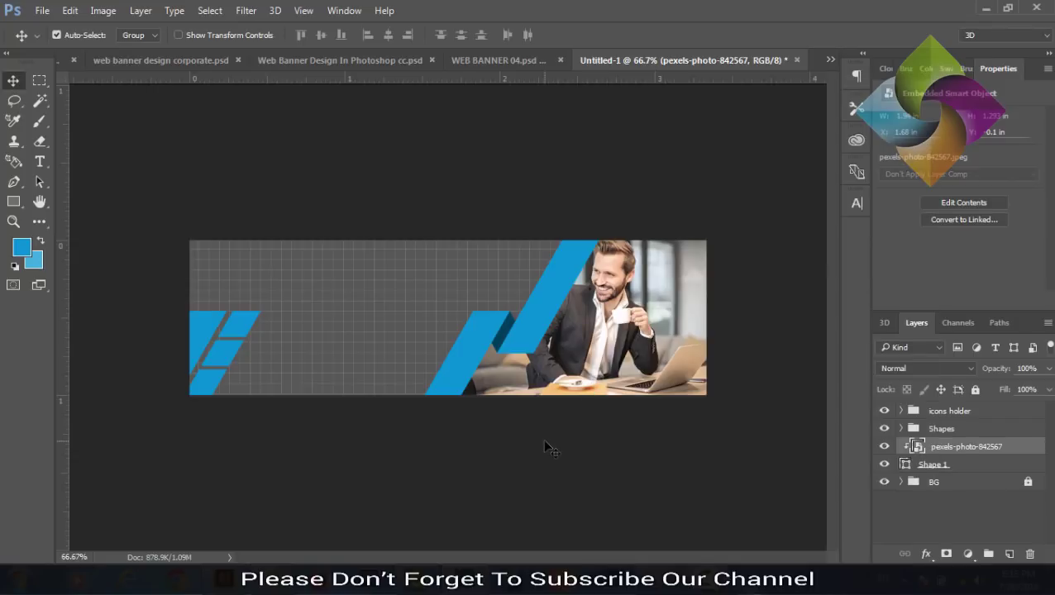
left_click(926, 466, "shift")
Step: Group the photo and grey shape and name the group 'image'
key("ctrl+g")
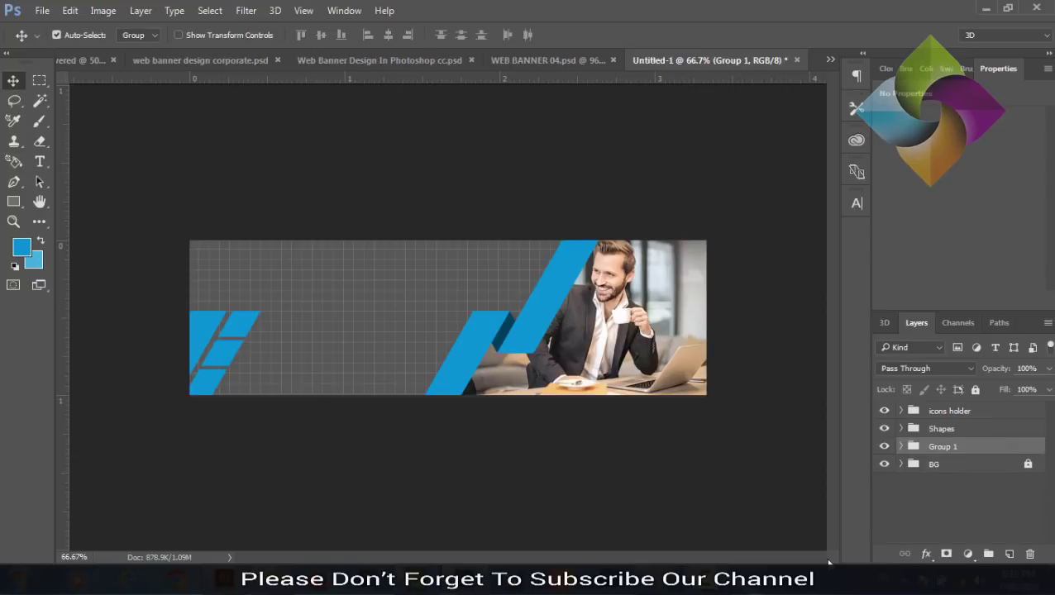
double_click(945, 446)
type("im")
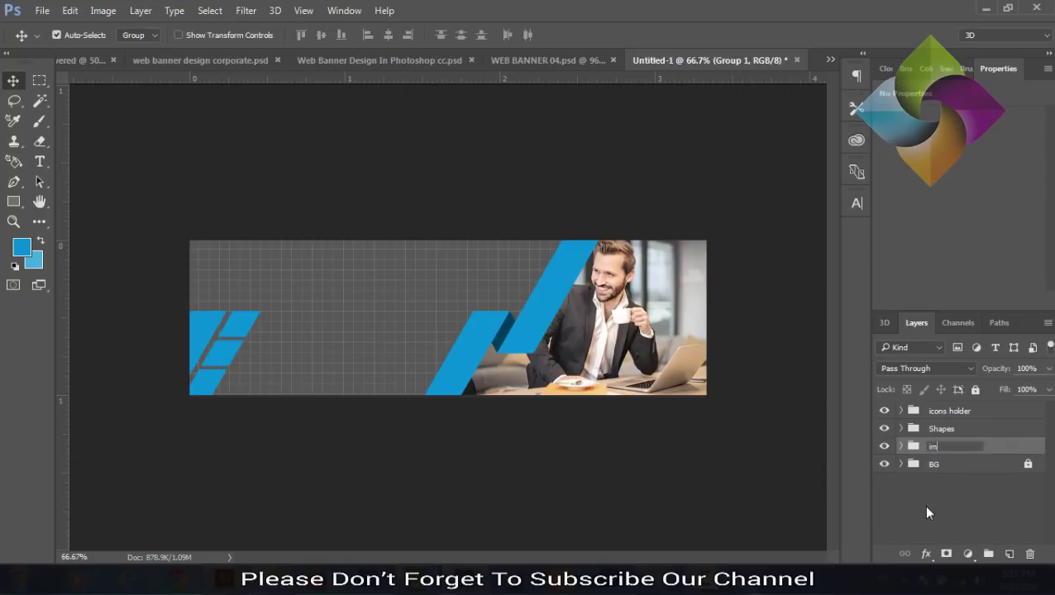
type("age")
left_click(940, 493)
left_click(883, 448)
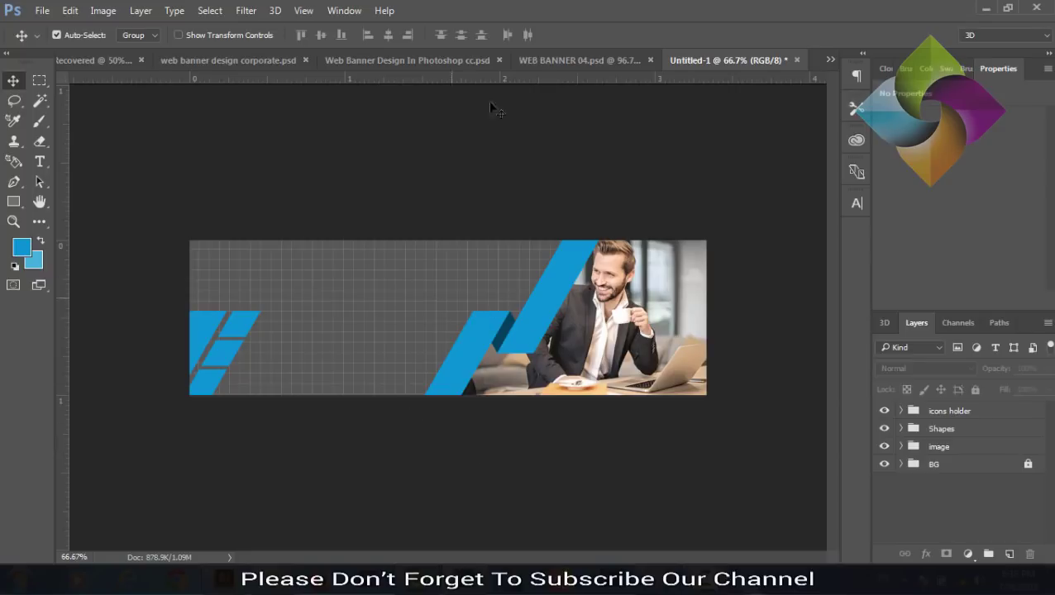
Step: In the corporate reference banner, locate the title group and drag it toward another document tab
left_click(234, 62)
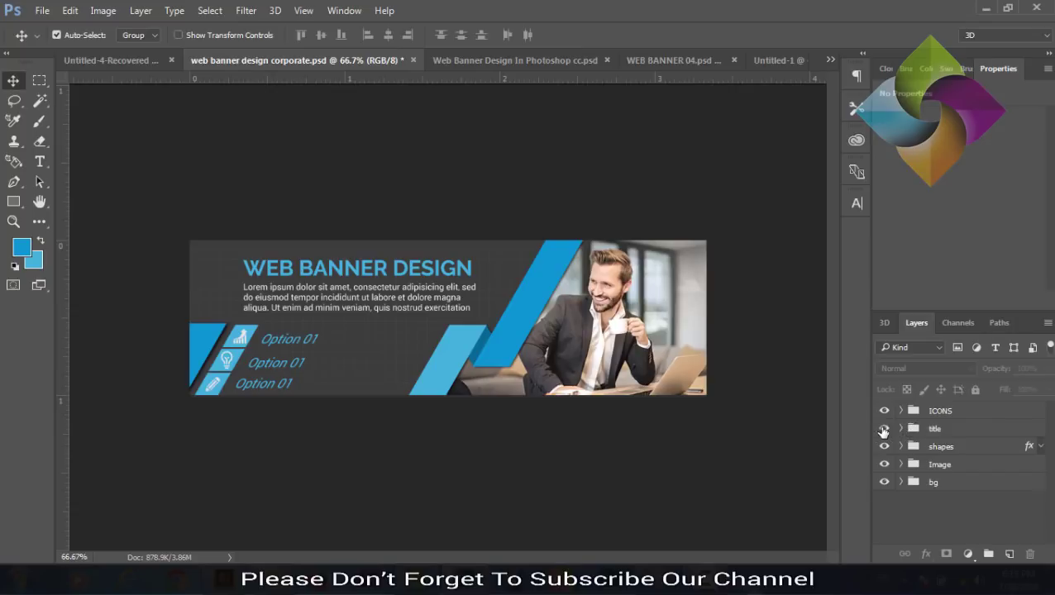
left_click(884, 428)
left_click_drag(932, 429, 794, 64)
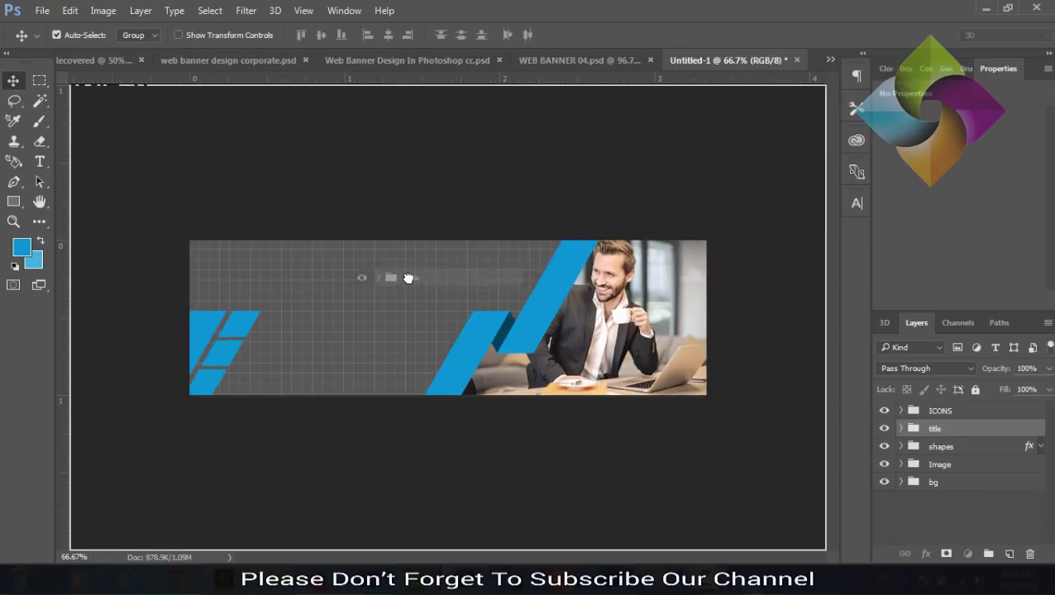
Step: Copy the WEB BANNER DESIGN title group into Untitled-1 and place it top-left
mouse_move(793, 64)
left_mouse_down()
mouse_move(408, 279)
mouse_move(368, 273)
mouse_move(378, 270)
left_mouse_up()
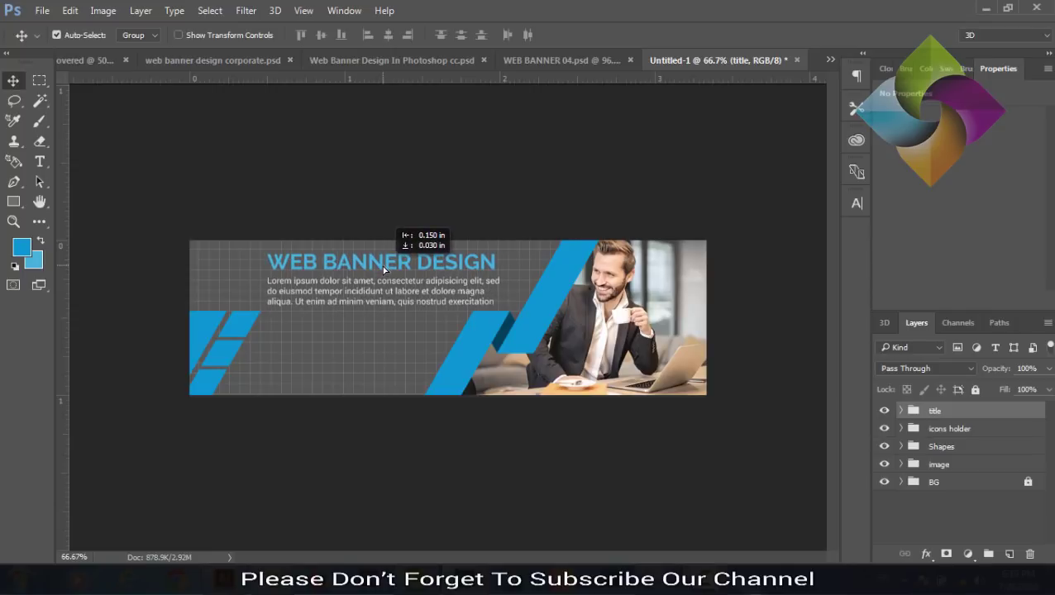
left_click_drag(379, 270, 385, 270)
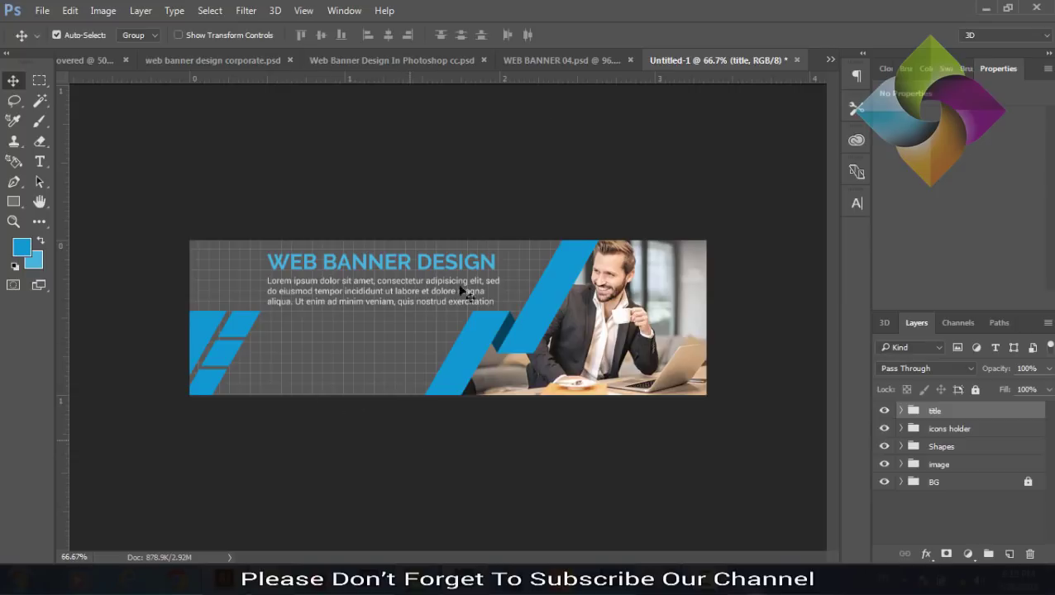
Step: Copy the chart, lightbulb and pencil icon layers from the corporate file's ICONS group into Untitled-1
left_click(186, 64)
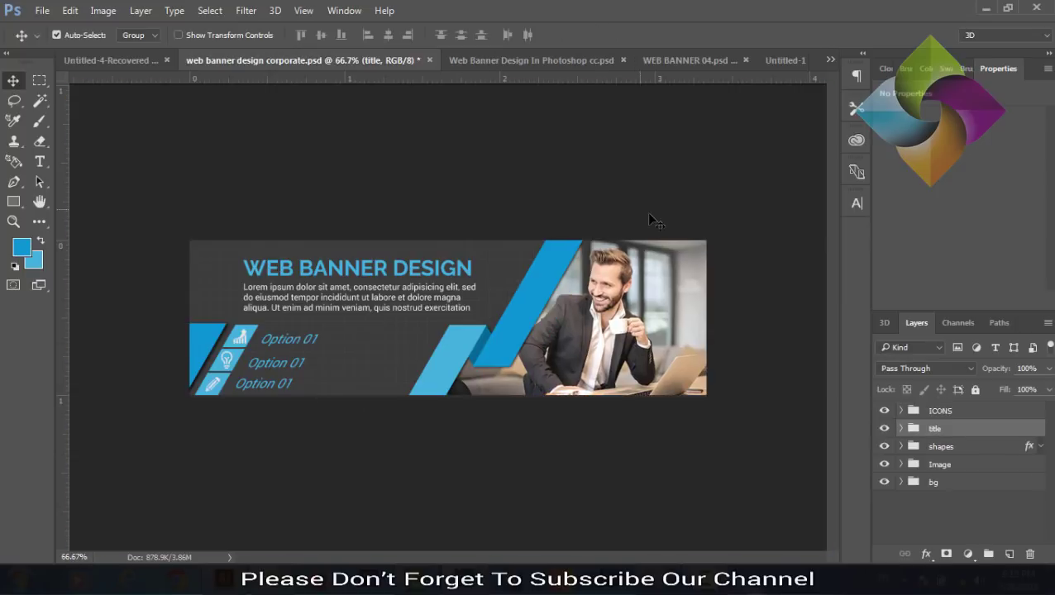
left_click(932, 411)
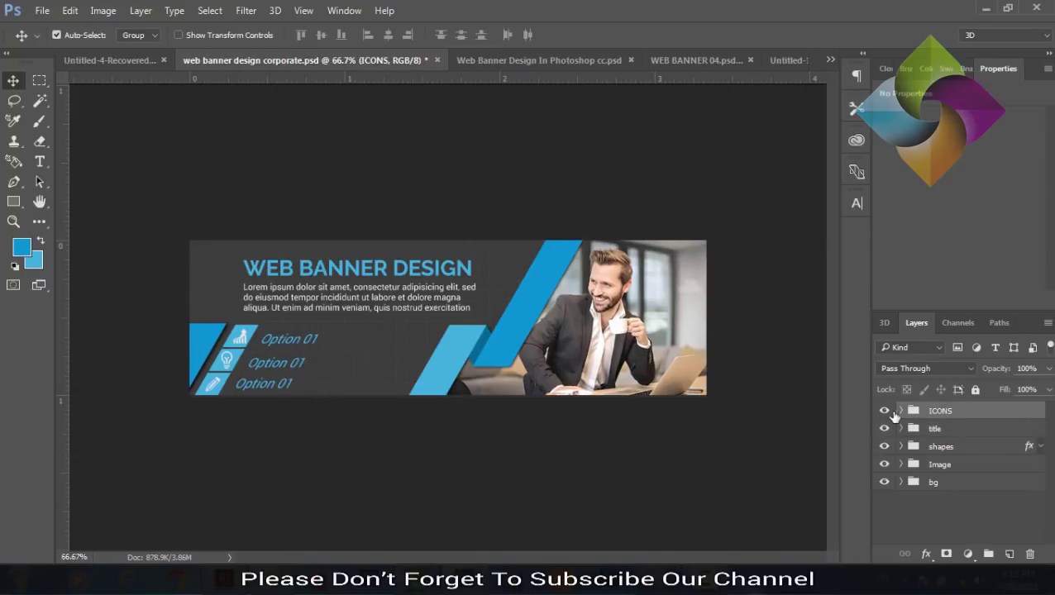
left_click(884, 411)
left_click(901, 411)
scroll(996, 463, "down", 2)
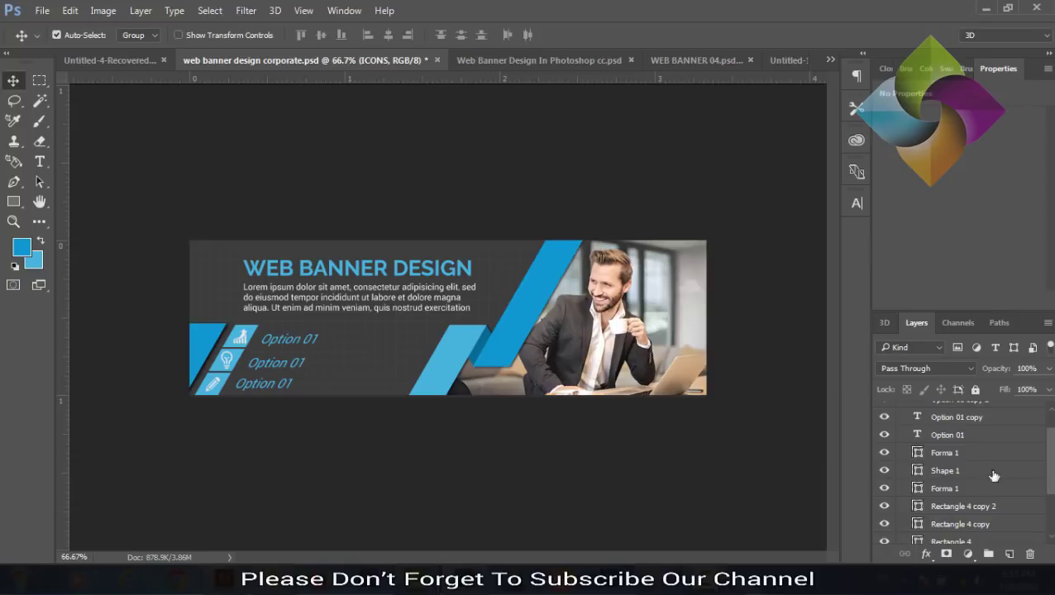
left_click(949, 455)
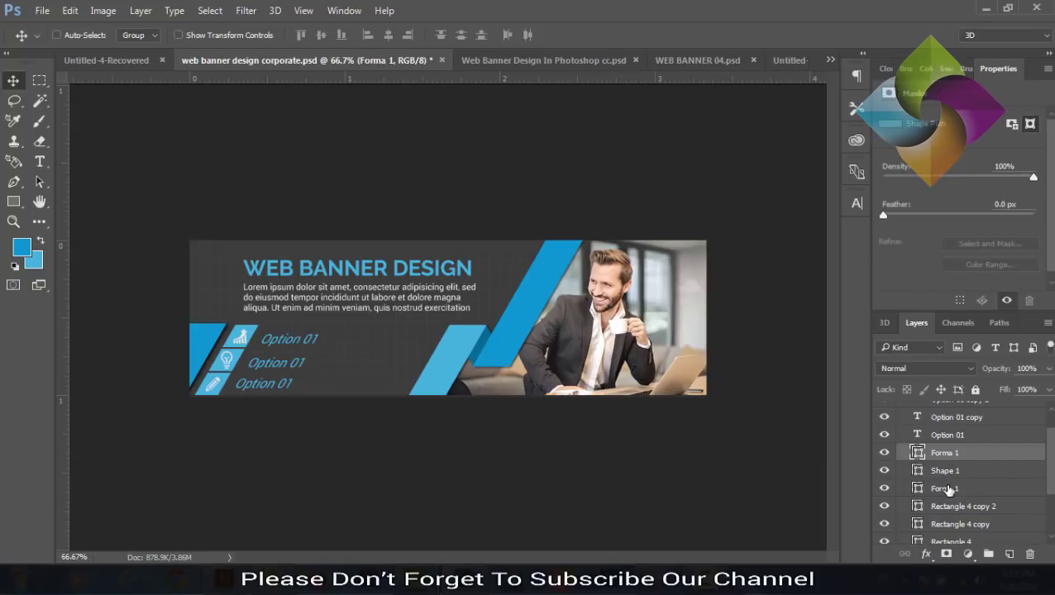
left_click(948, 490, "ctrl")
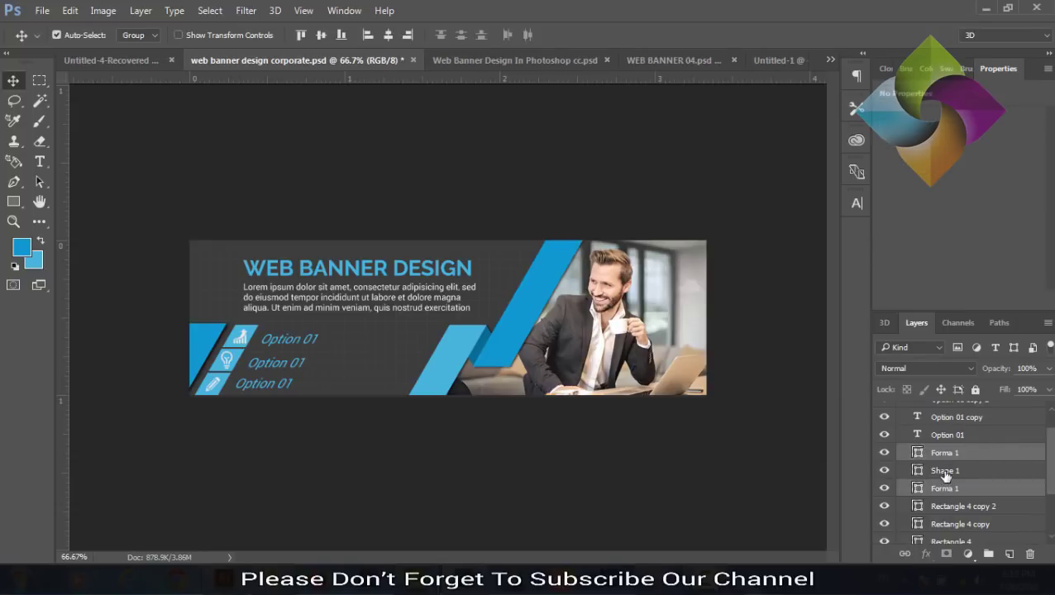
left_click(945, 473, "shift")
left_click(939, 457, "ctrl")
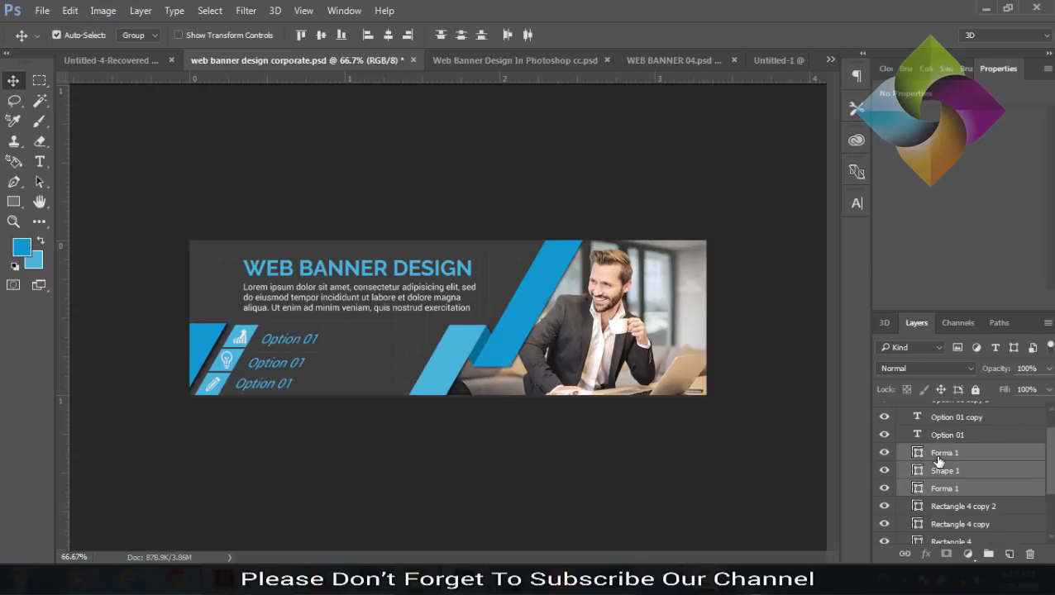
mouse_move(934, 457)
left_mouse_down()
mouse_move(304, 321)
mouse_move(248, 330)
left_mouse_up()
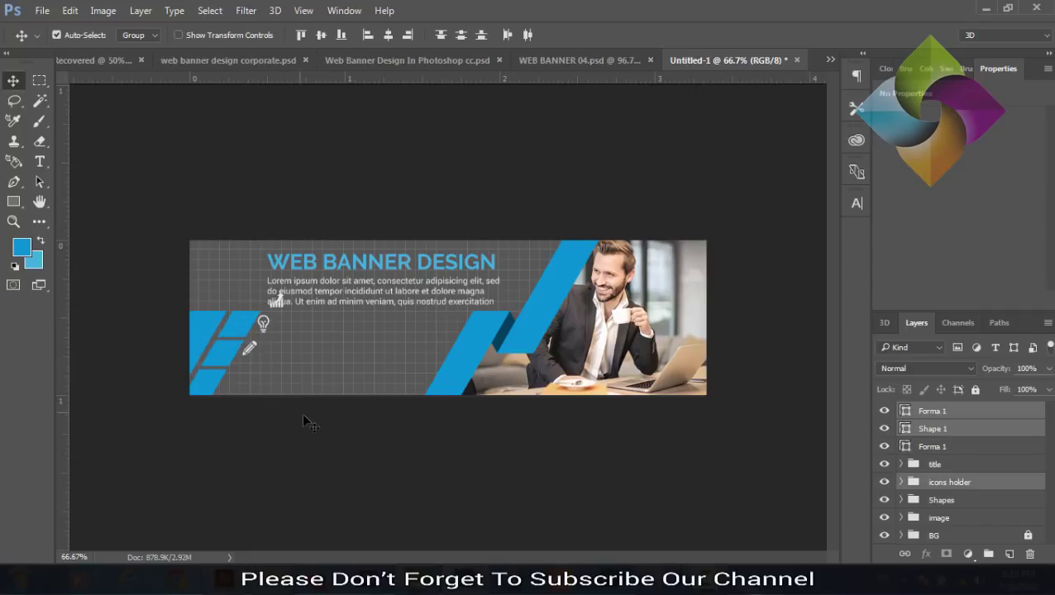
Step: Move the three icons together down-left onto the blue slanted bars with Free Transform
left_click(948, 447)
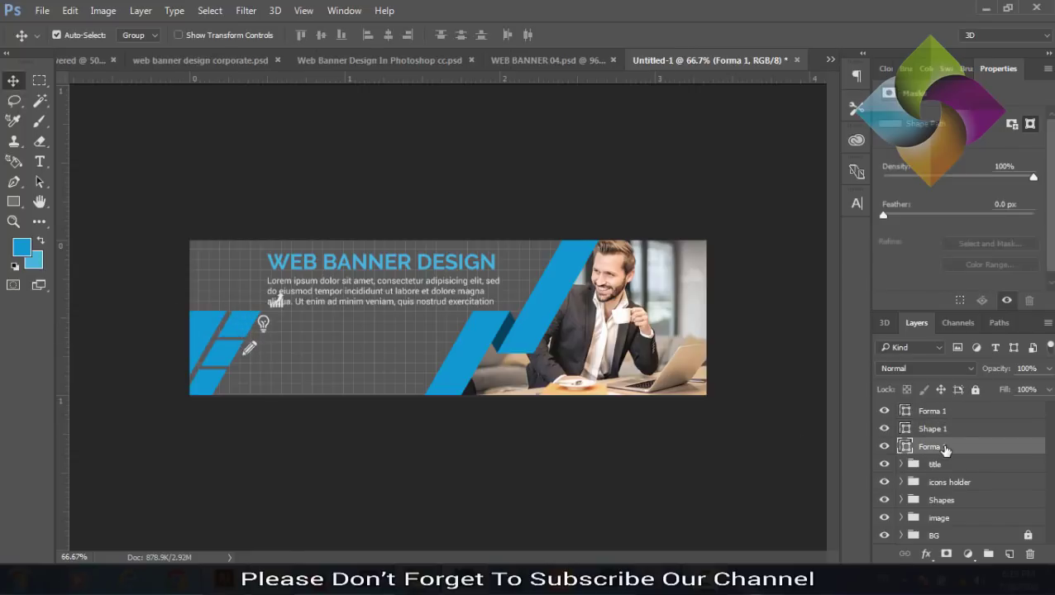
left_click(933, 411, "shift")
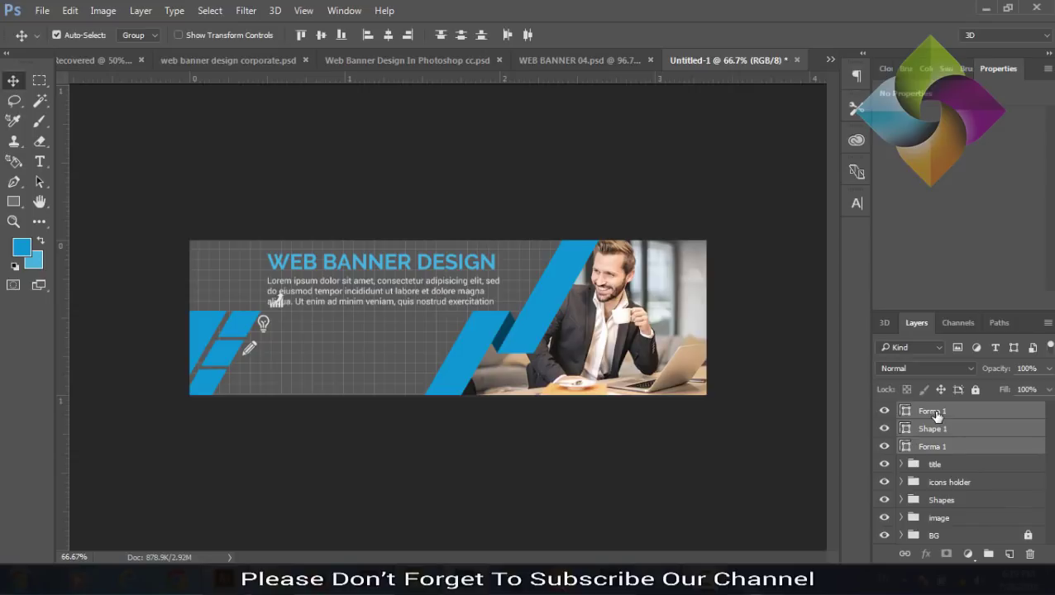
key("ctrl+t")
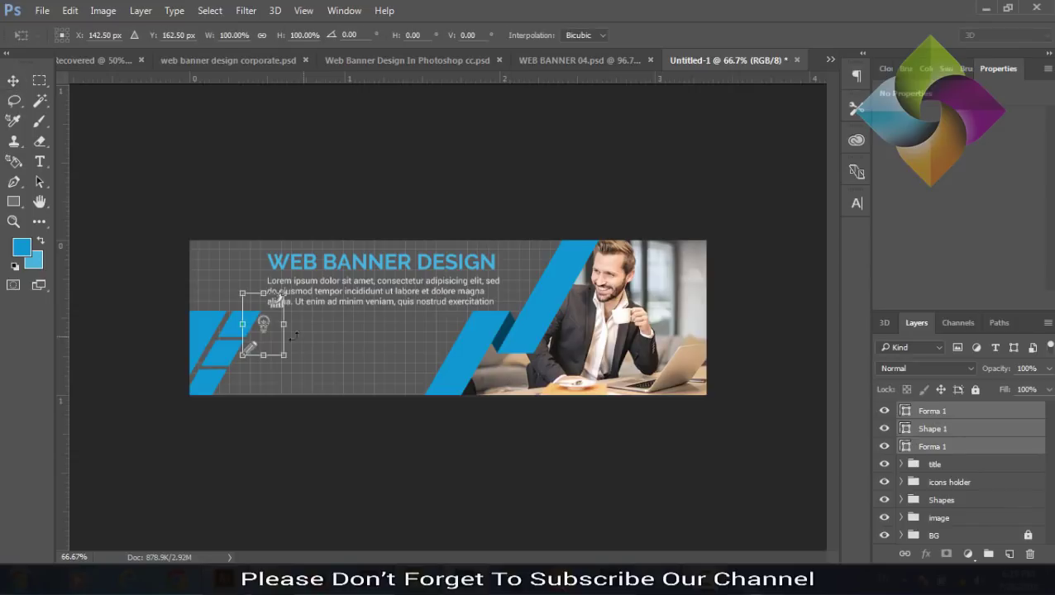
left_click_drag(268, 333, 229, 360)
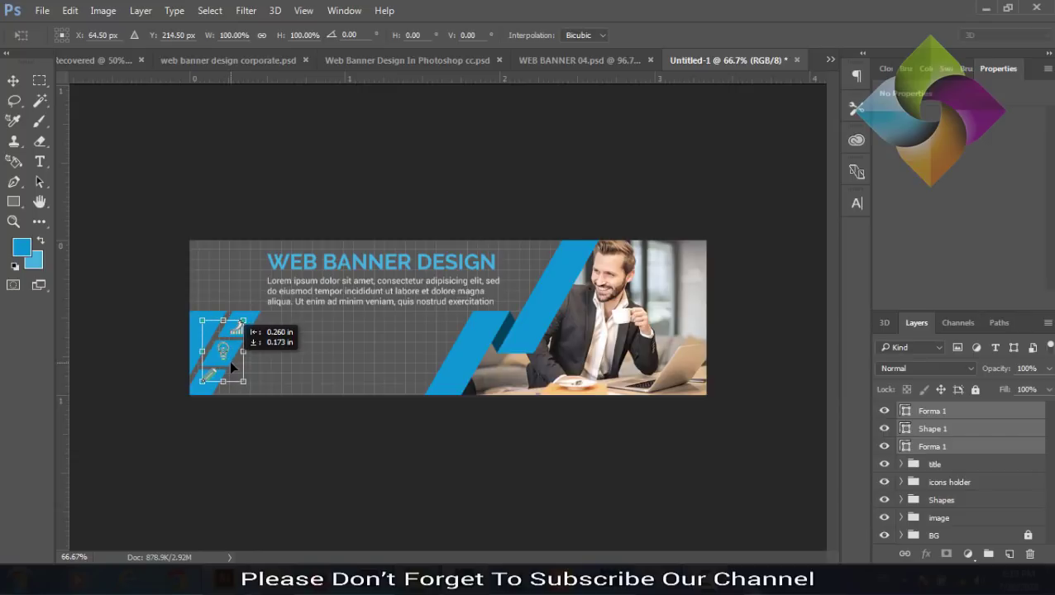
left_click_drag(229, 360, 229, 360)
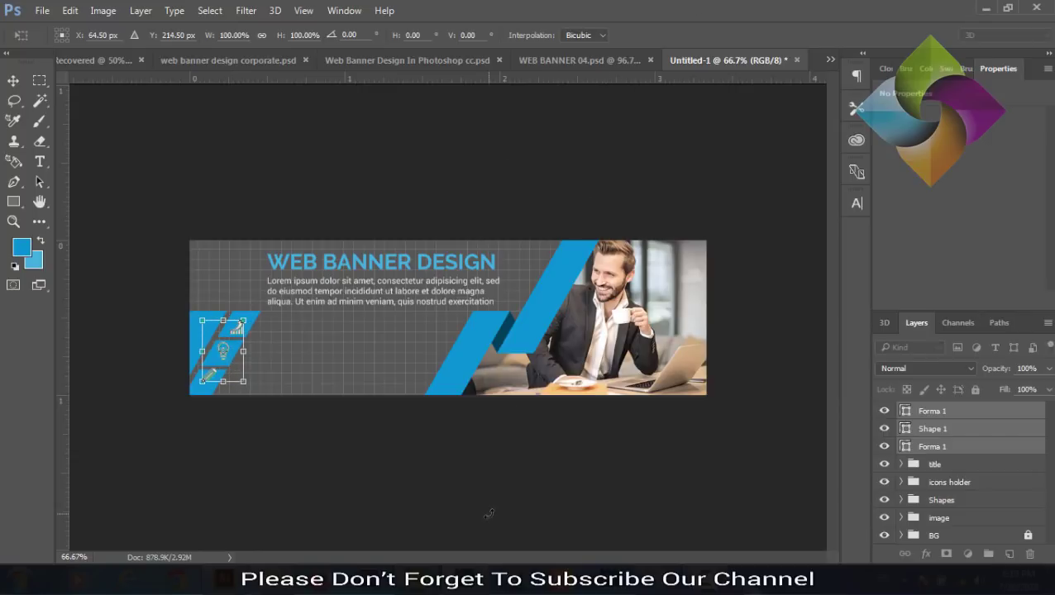
key("Return")
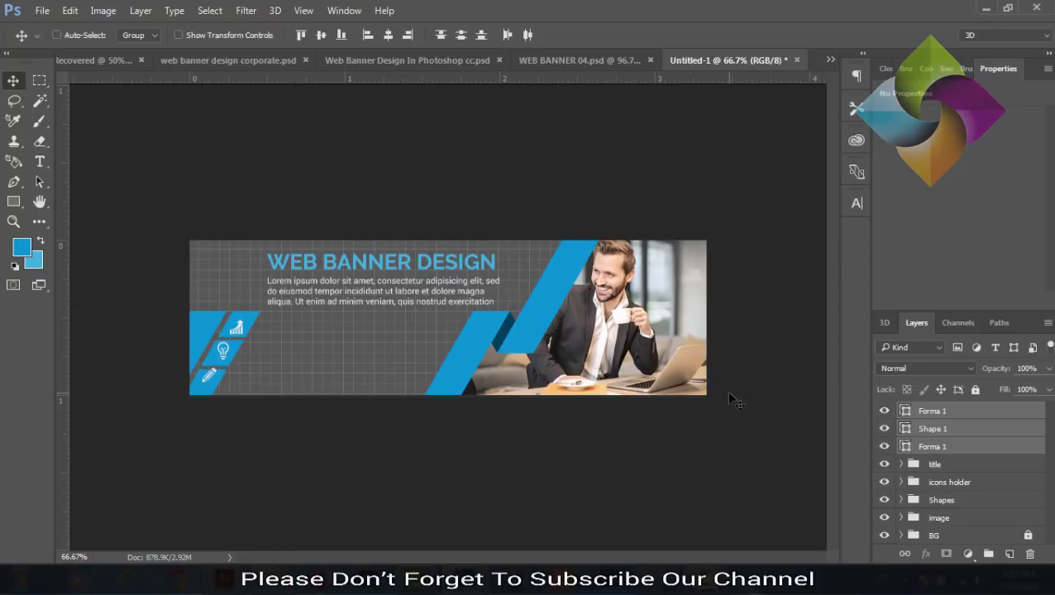
key("ctrl+plus")
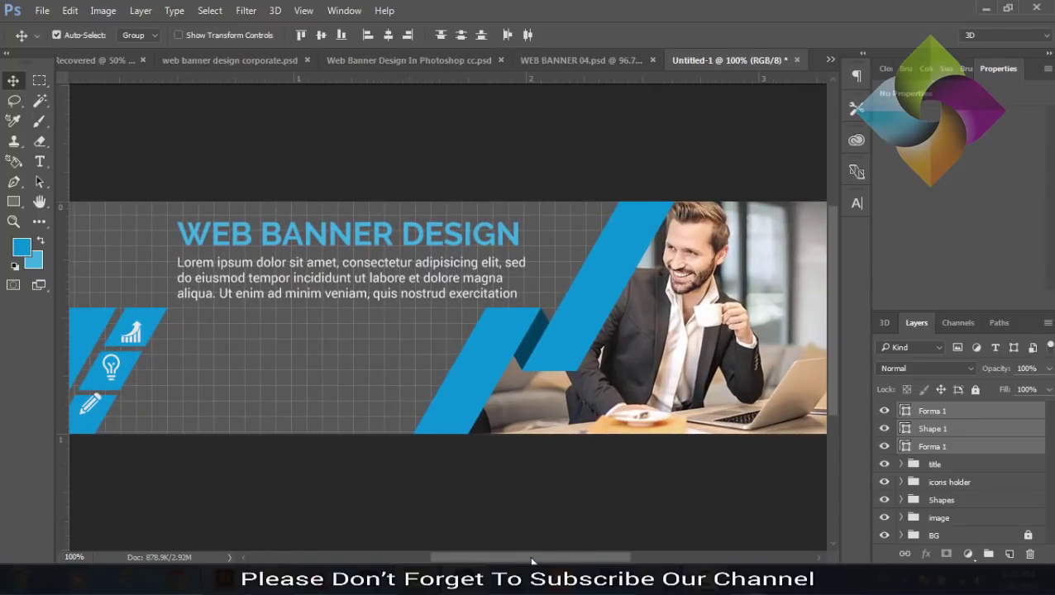
Step: Nudge the chart icon slightly right within its blue bar
left_click_drag(532, 559, 470, 560)
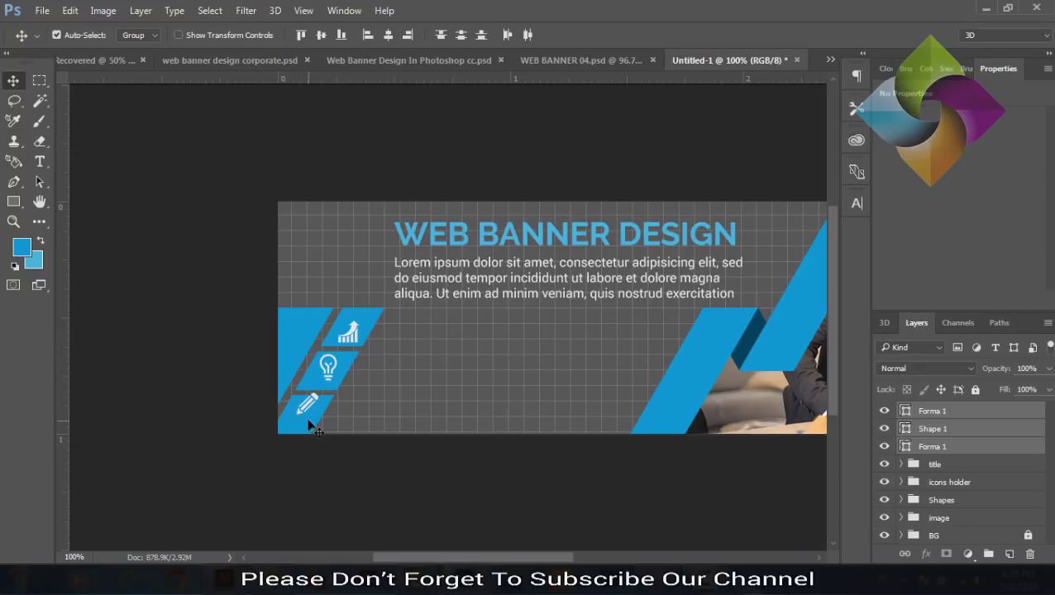
left_click(308, 412)
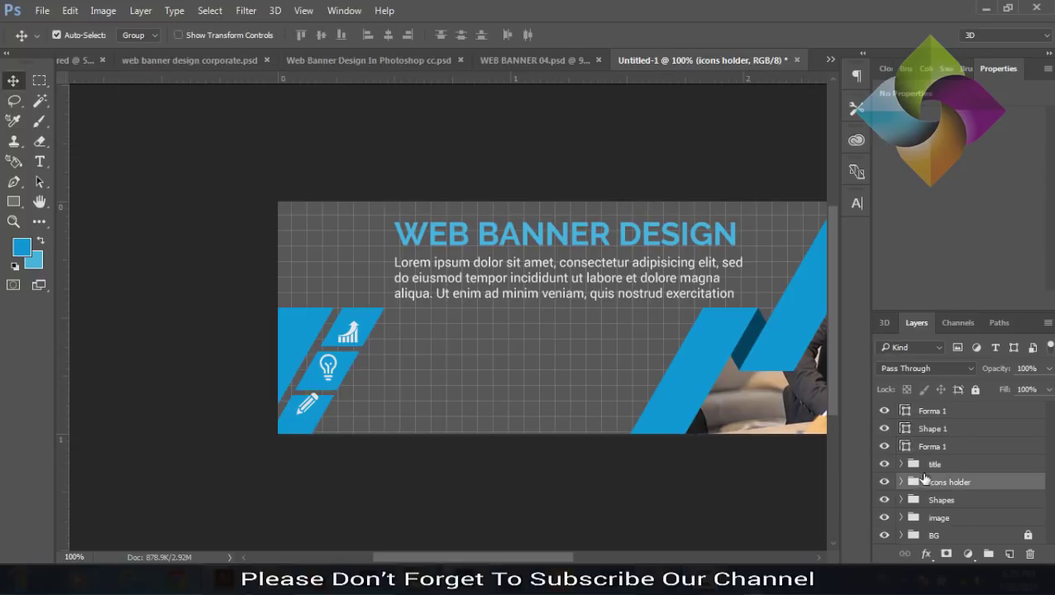
left_click(893, 448)
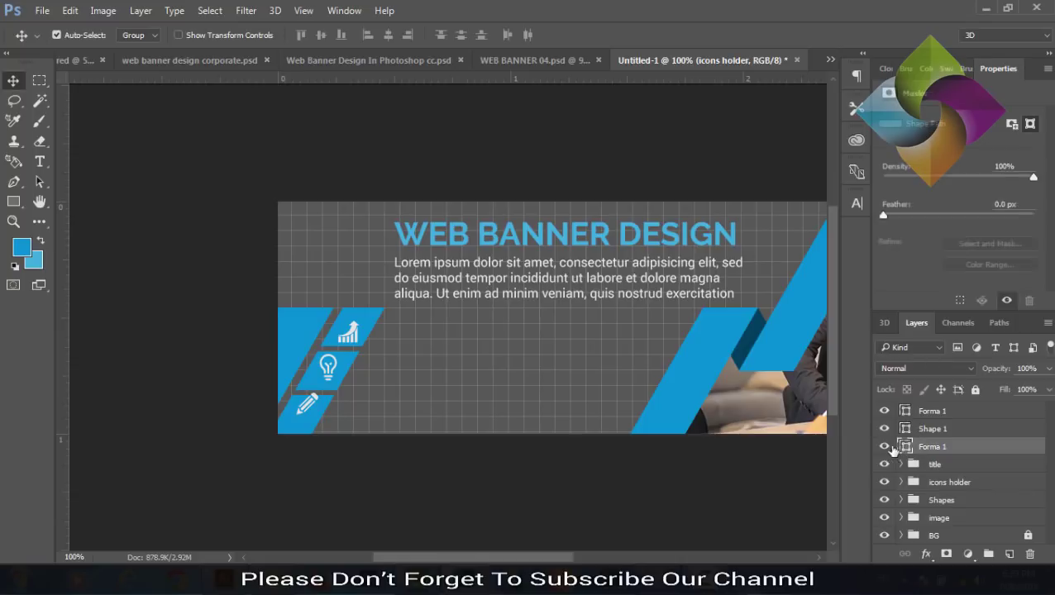
left_click(885, 446)
left_click(886, 447)
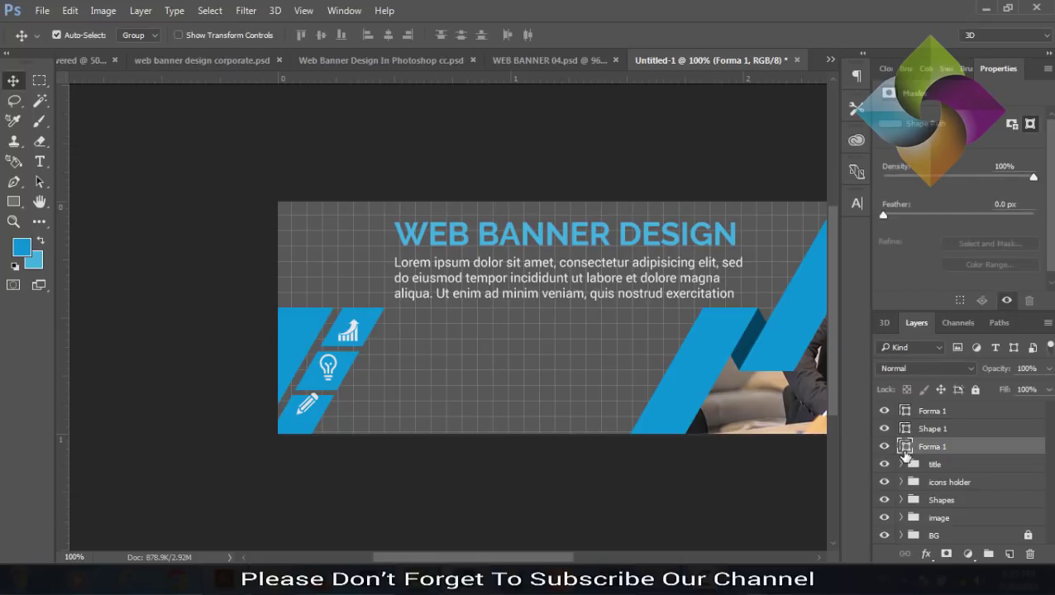
key("Right")
key("Right")
key("Right")
Step: Nudge the lightbulb icon down and the pencil icon down-left onto their bars
left_click(918, 430)
key("Down")
key("Down")
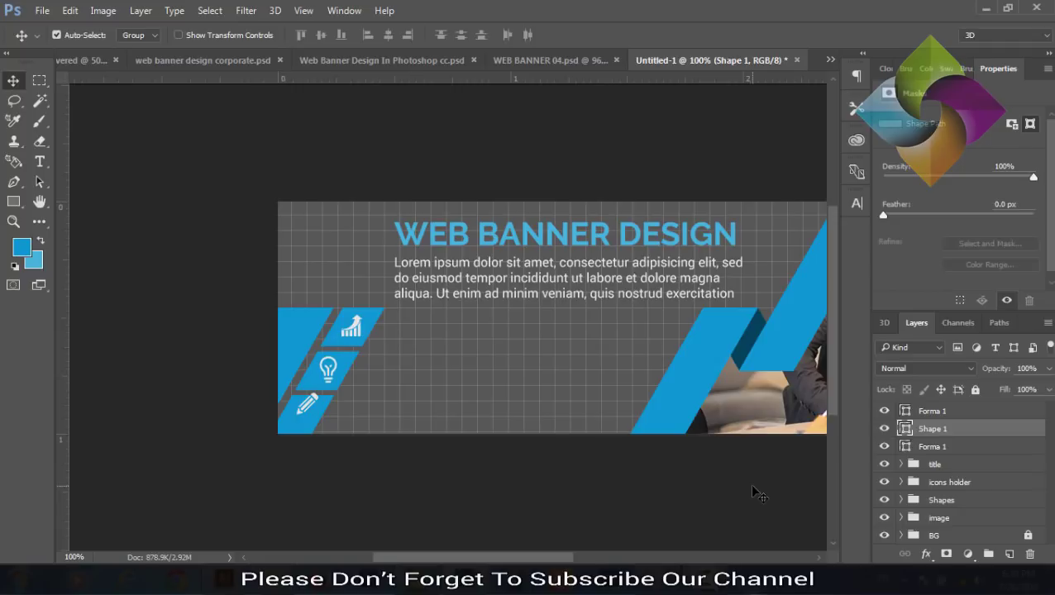
key("Down")
key("Down")
key("Down")
left_click(922, 414)
key("Down")
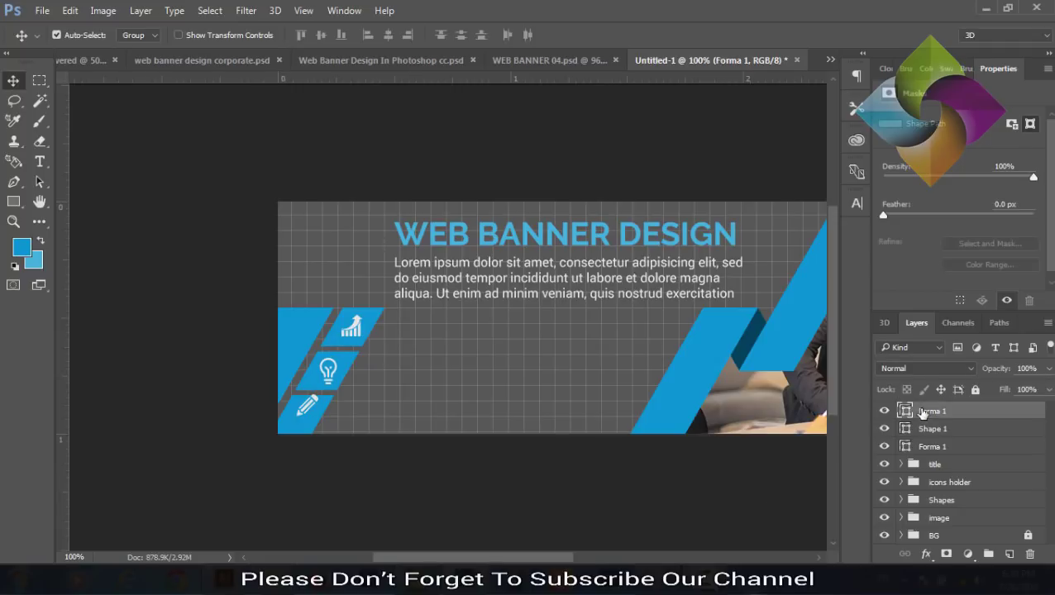
key("Down")
key("Down")
key("Down")
key("Down")
key("Down")
key("Left")
key("Down")
key("Left")
key("Left")
key("Left")
key("Down")
key("Left")
key("ctrl+minus")
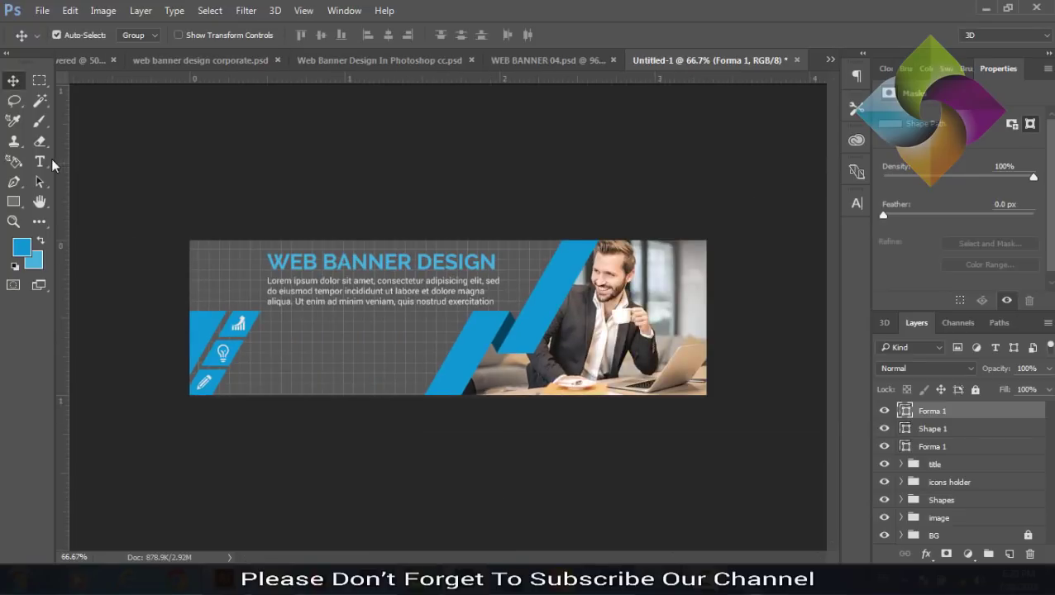
Step: Start a white 11 pt text layer beside the chart icon
left_click(39, 161)
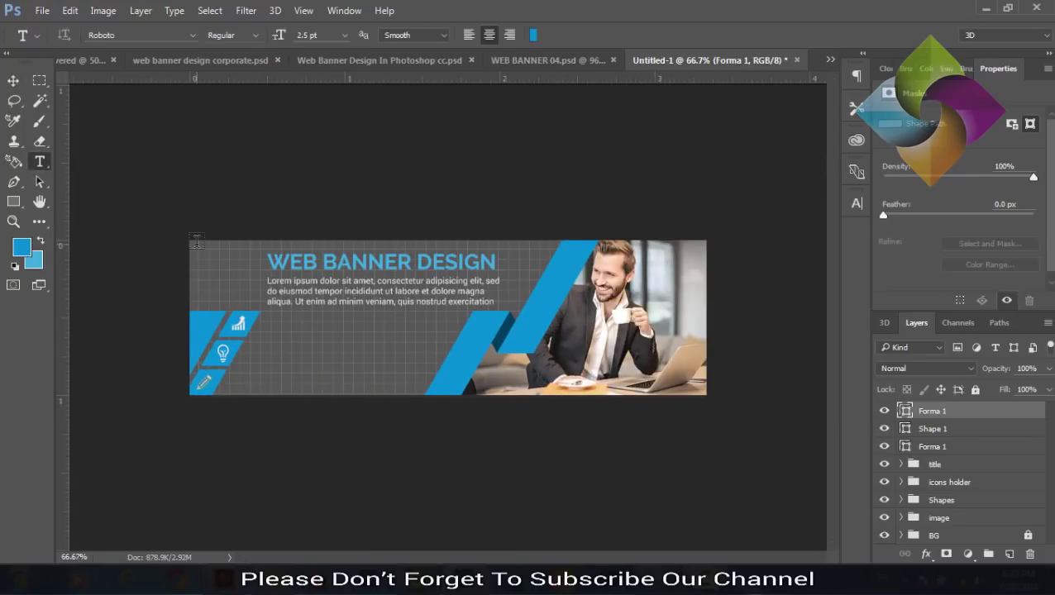
left_click(266, 328)
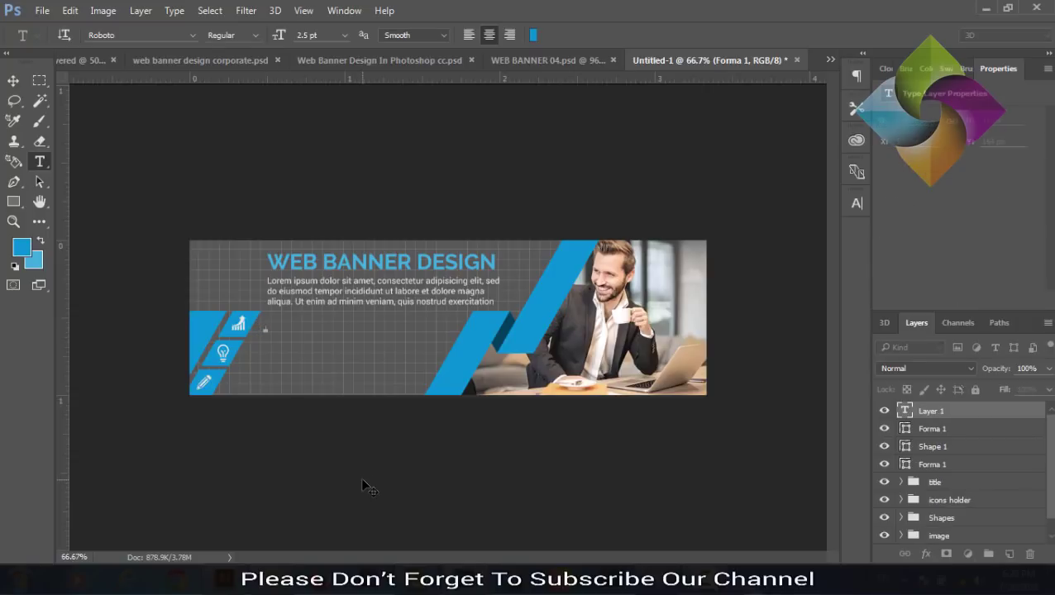
mouse_move(281, 39)
left_mouse_down()
mouse_move(308, 43)
mouse_move(260, 41)
mouse_move(273, 45)
left_mouse_up()
type("11pt")
left_click(532, 36)
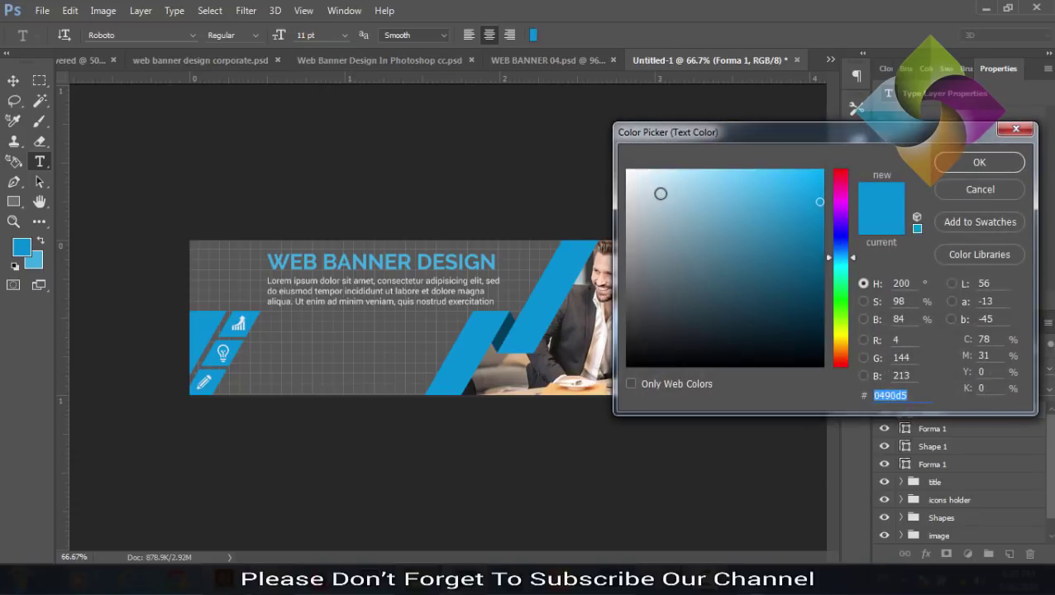
left_click(628, 170)
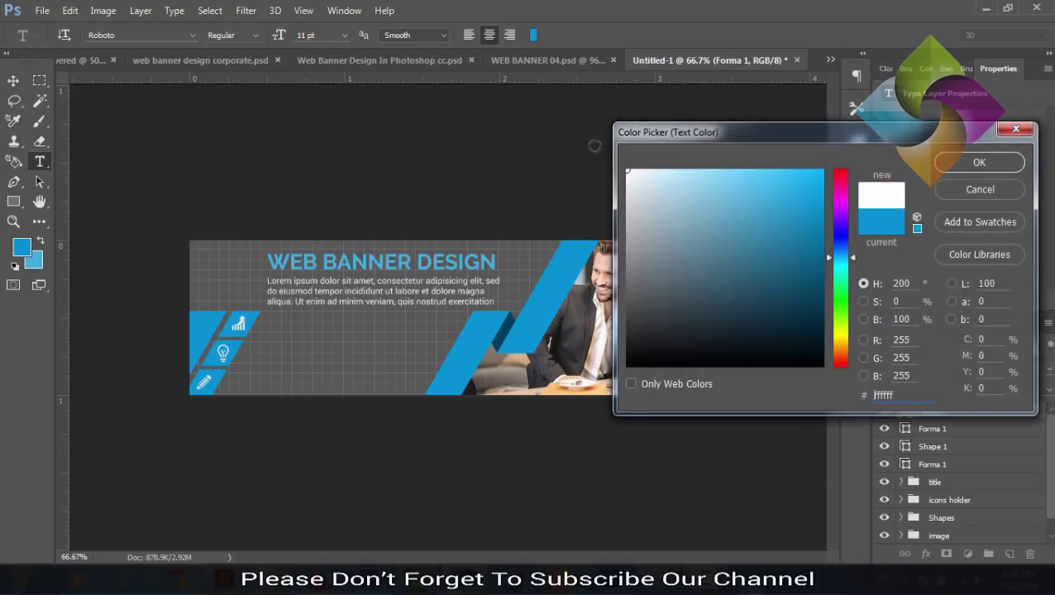
left_click(977, 168)
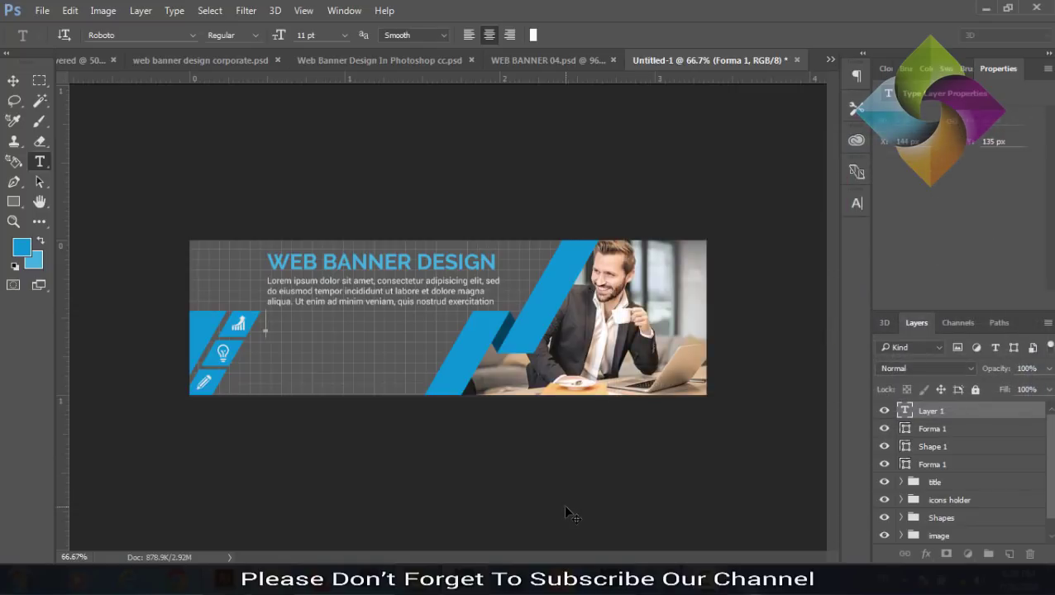
Step: Type the label 'Option 01', correcting a typo
type("Op")
type("tion")
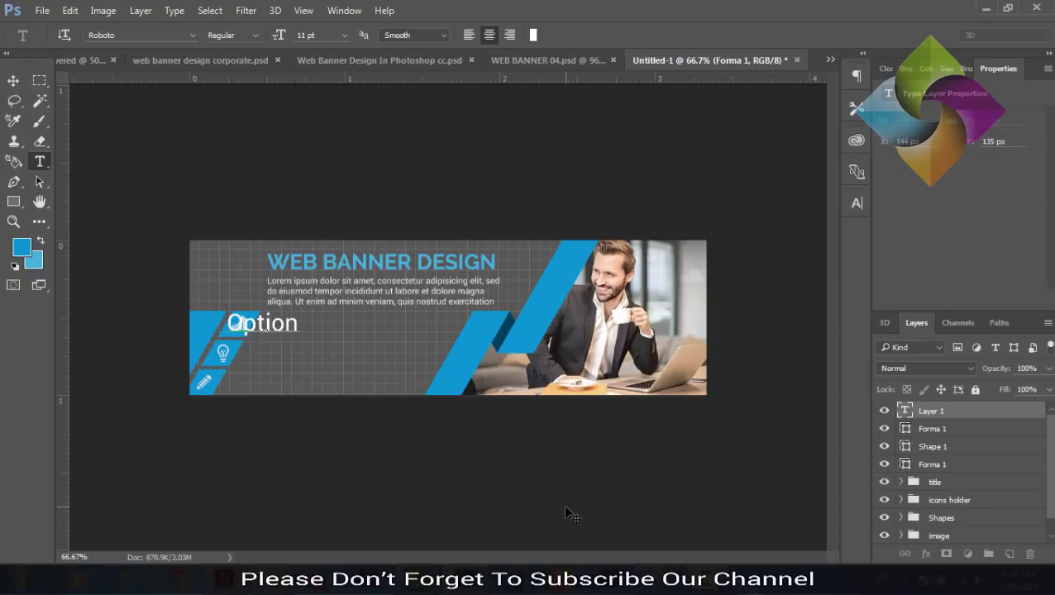
type(" )1")
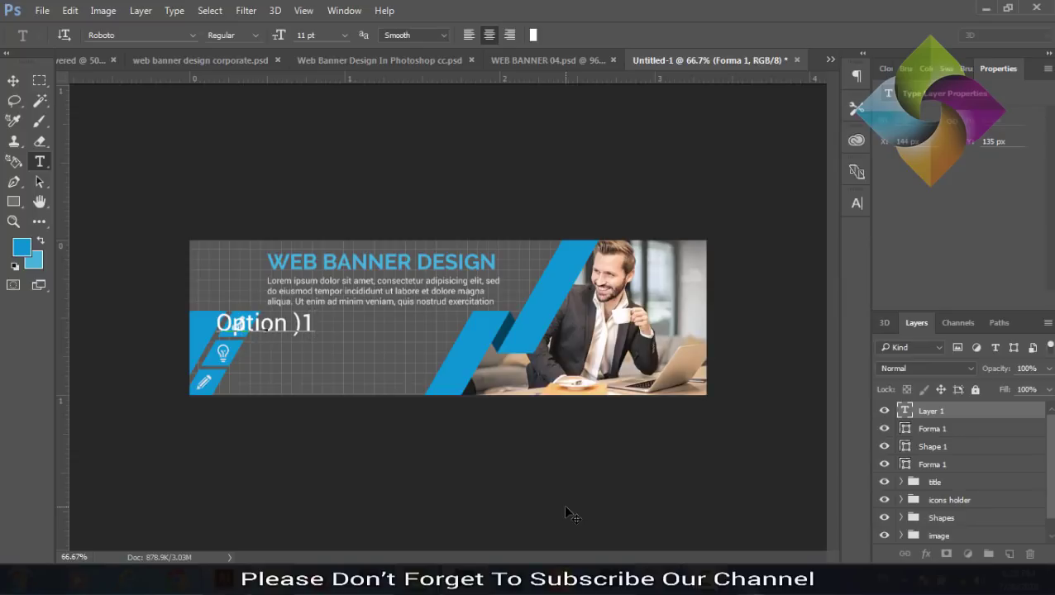
key("BackSpace")
key("BackSpace")
key("BackSpace")
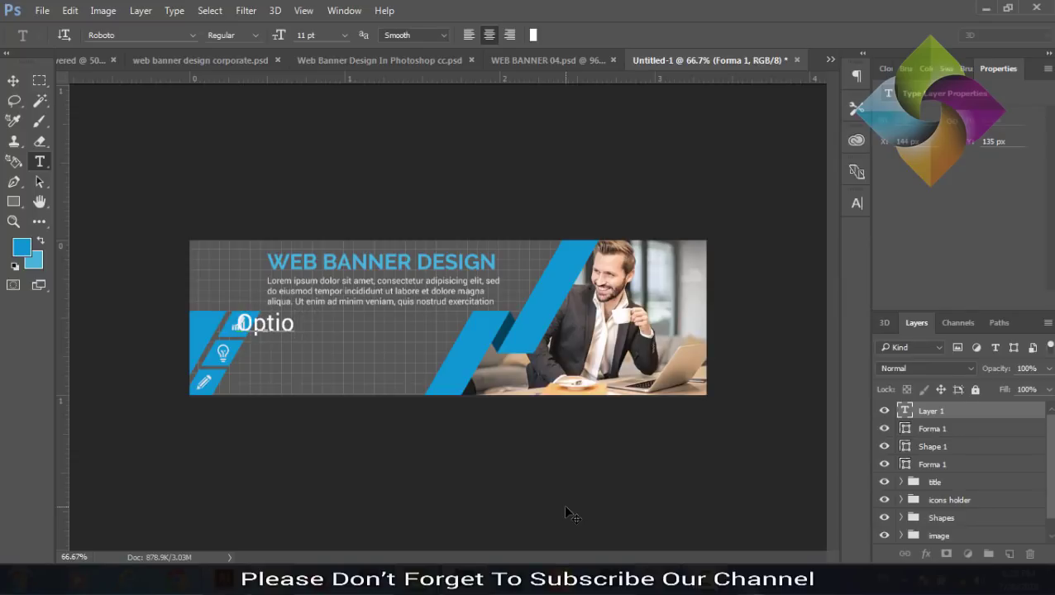
type("n ")
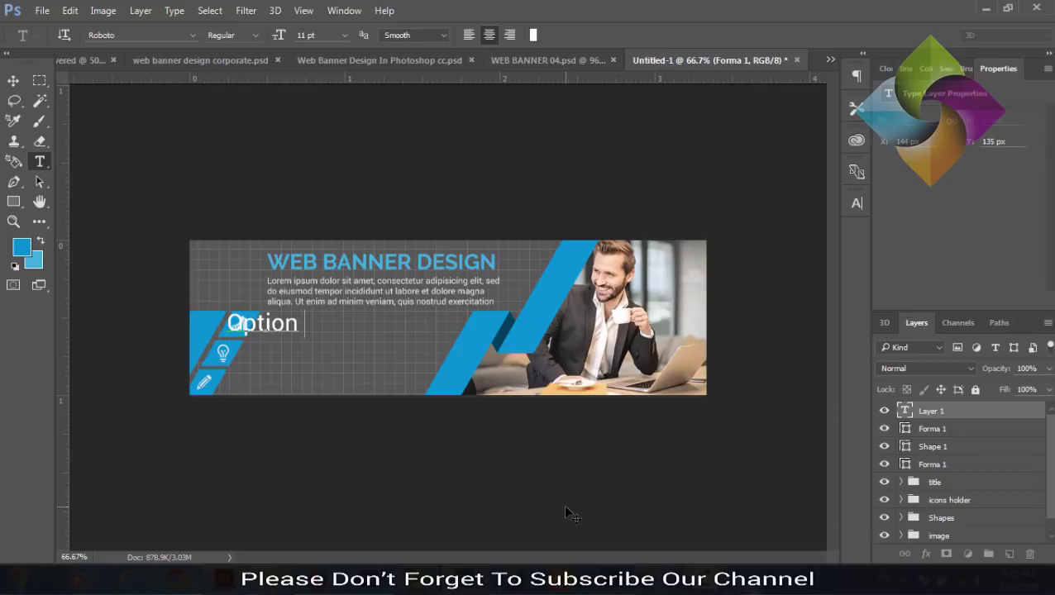
type("01")
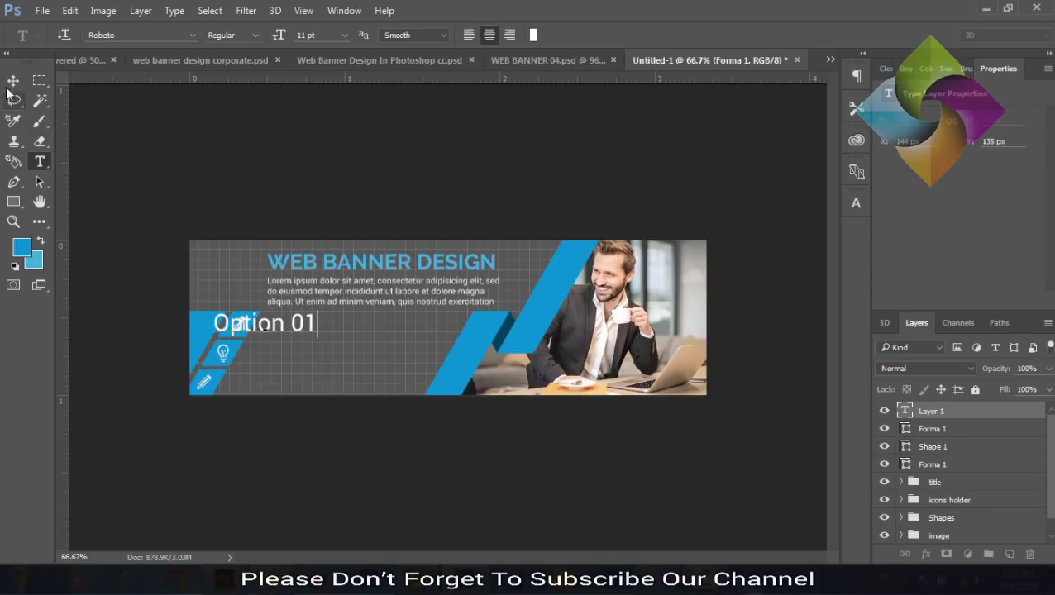
left_click(14, 81)
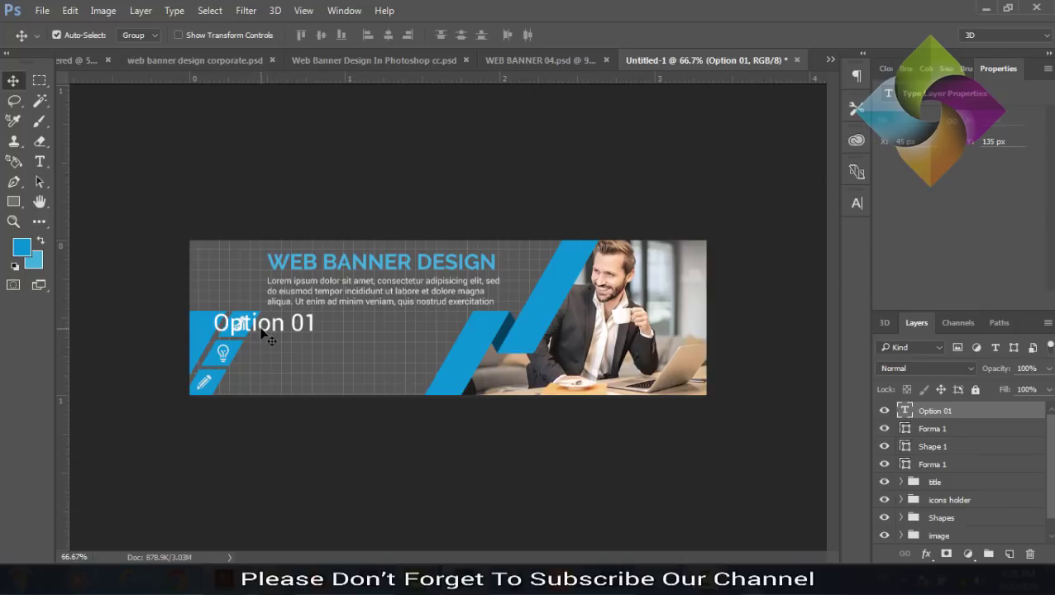
Step: Shrink the Option 01 label to 7 pt
mouse_move(270, 336)
left_mouse_down()
mouse_move(301, 346)
mouse_move(307, 338)
left_mouse_up()
key("t")
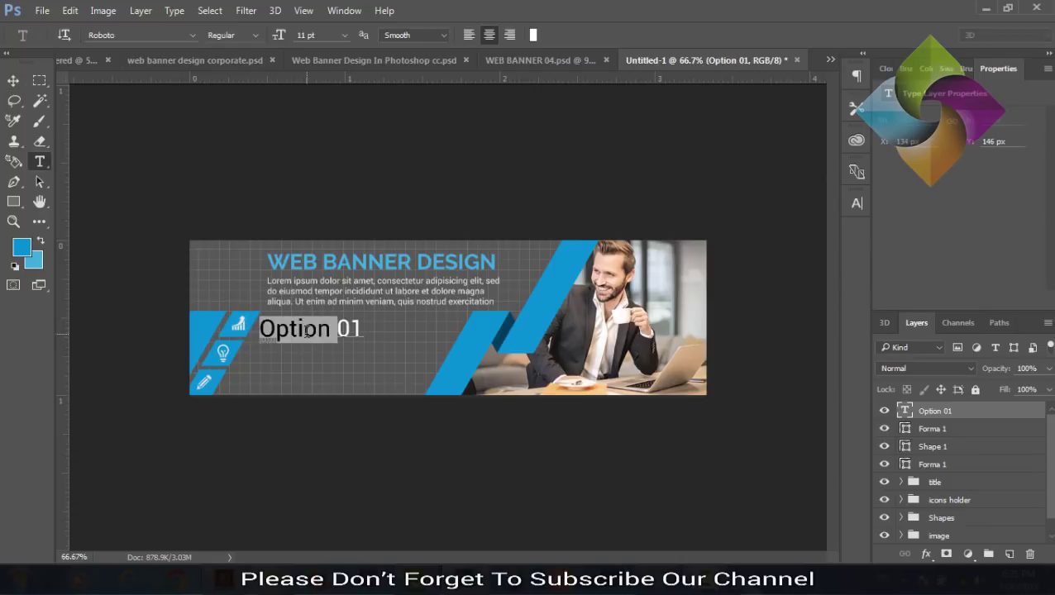
triple_click(307, 332)
left_click(307, 331)
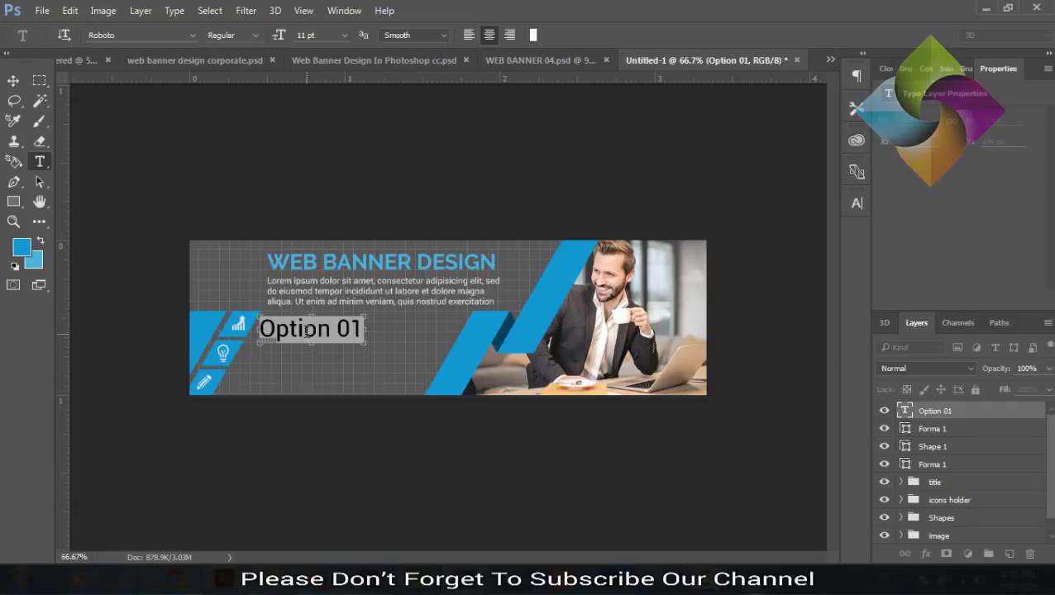
left_click(279, 38)
type("8")
key("Return")
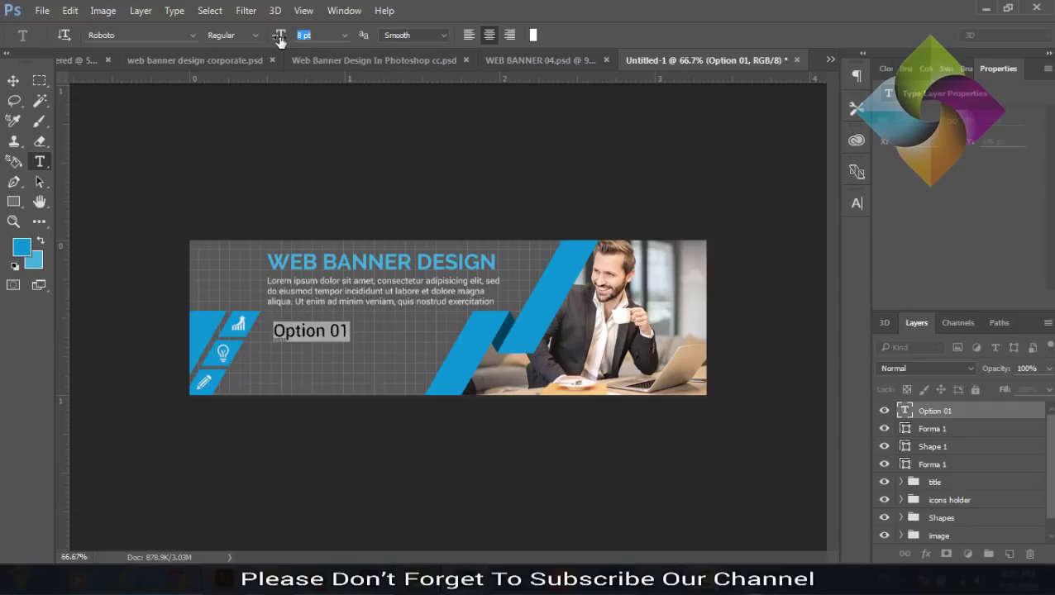
type("7")
key("Return")
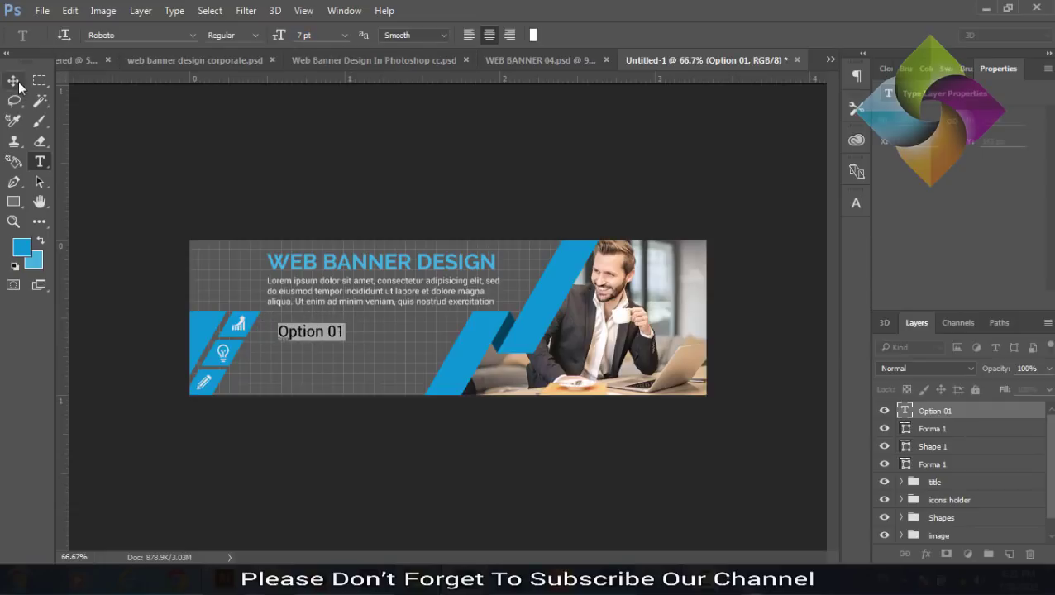
Step: Place the label beside the chart icon and duplicate it beside the other icons
left_click(19, 86)
mouse_move(304, 340)
left_mouse_down()
mouse_move(291, 334)
mouse_move(277, 365)
left_mouse_up()
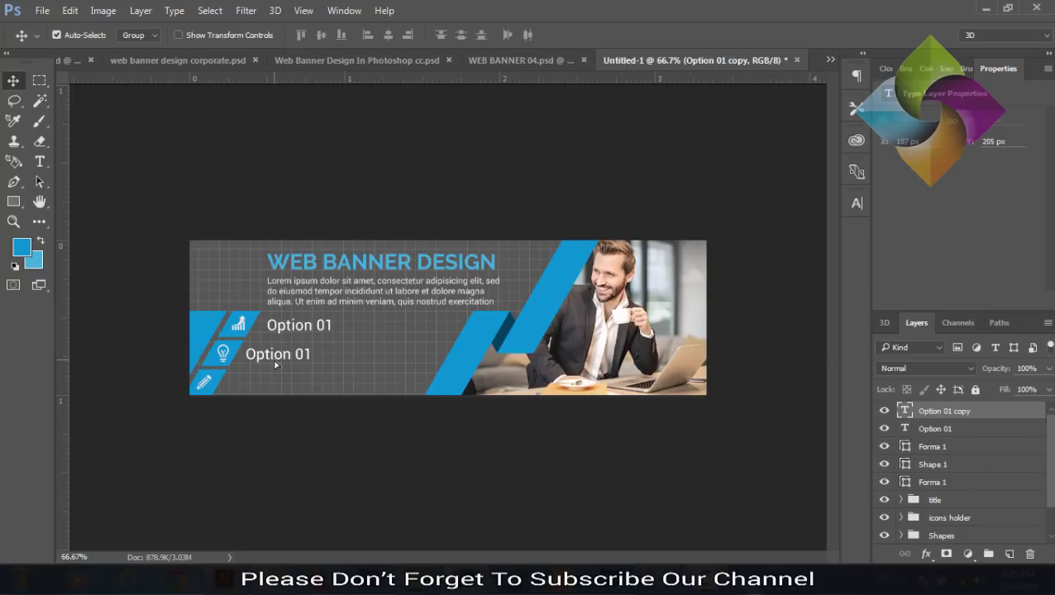
left_click_drag(275, 362, 265, 391)
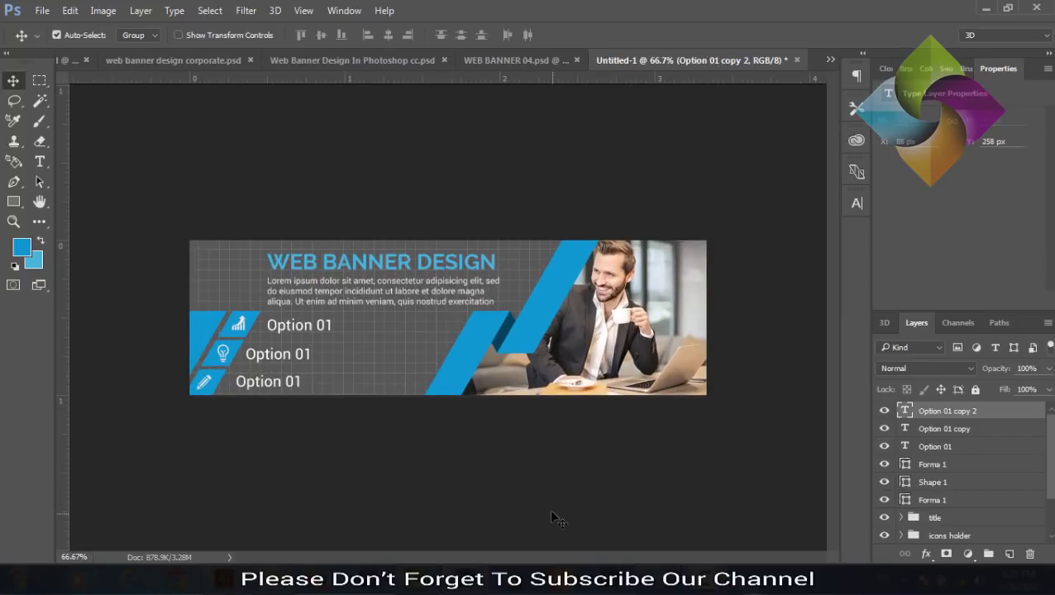
Step: Group the three Option text layers into a group named 'Test'
left_click(630, 518)
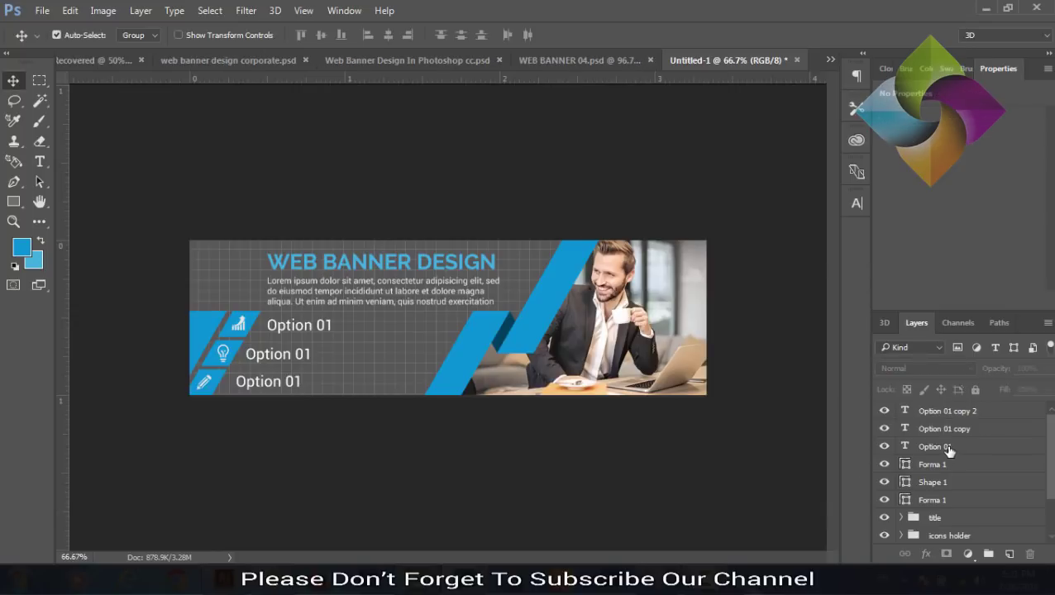
left_click(948, 449)
left_click(941, 411, "shift")
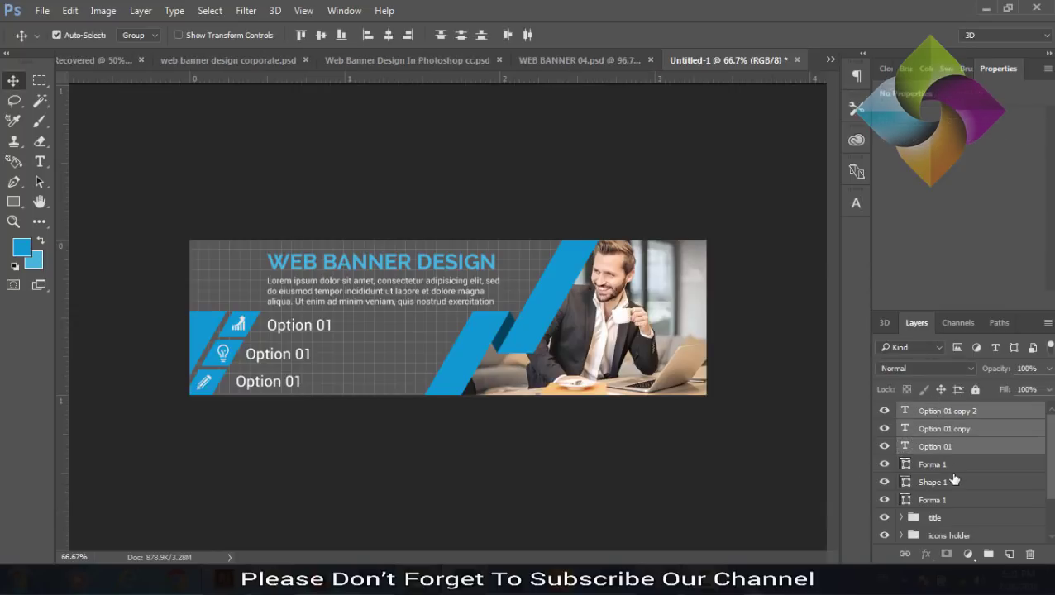
key("ctrl+g")
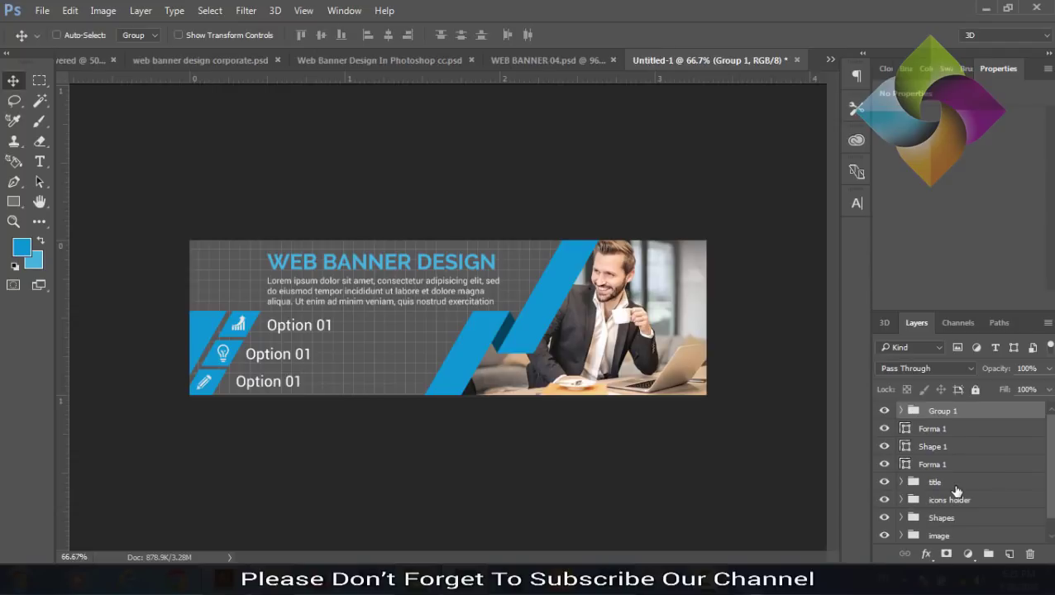
double_click(945, 411)
type("Te")
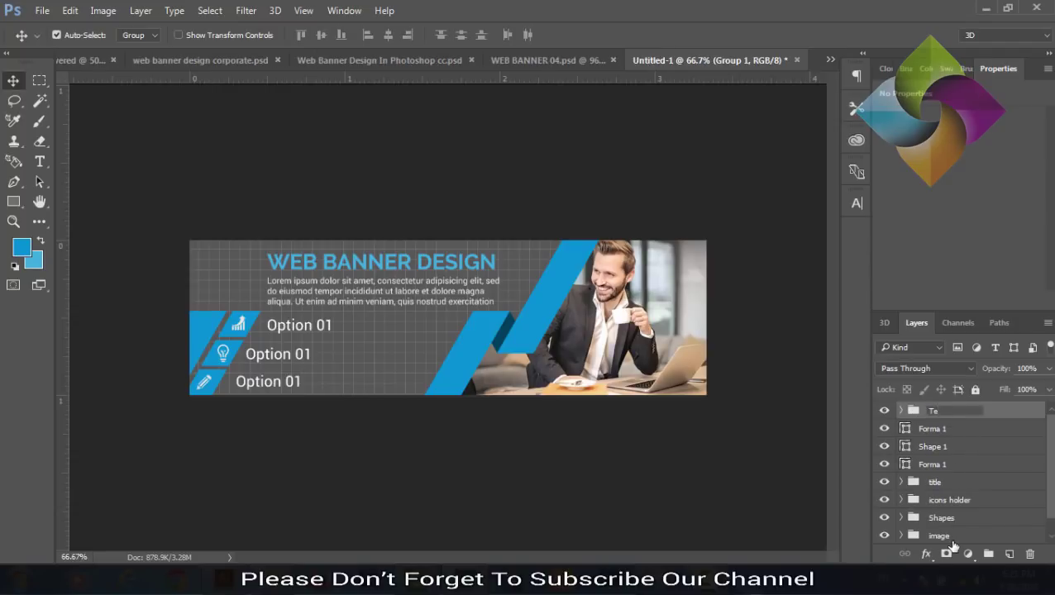
type("st")
Step: Group the Forma 1 and Shape 1 icon layers into a group named 'Icons'
left_click(935, 467)
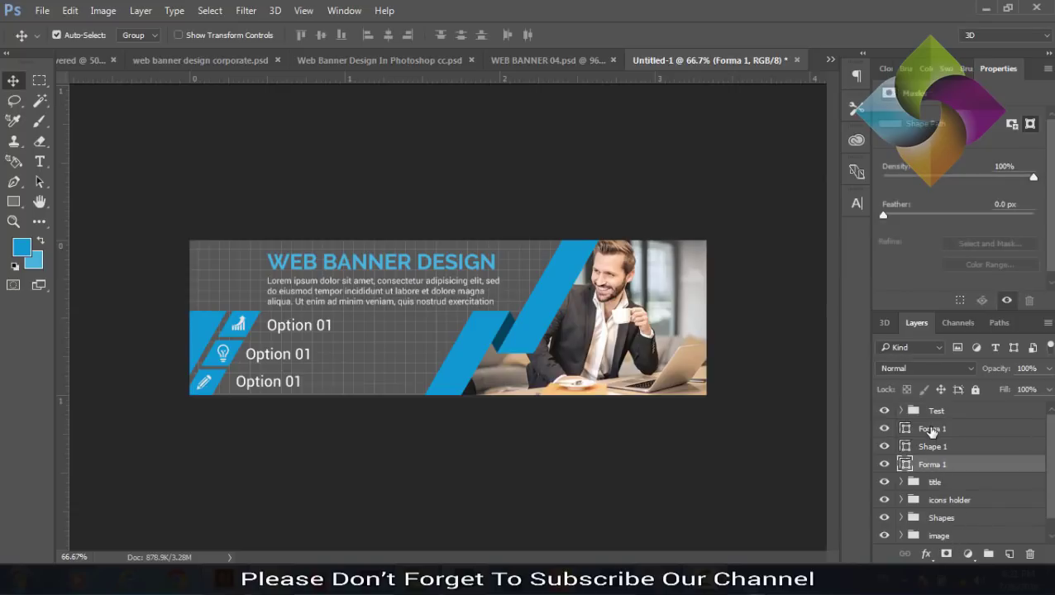
left_click(931, 430, "shift")
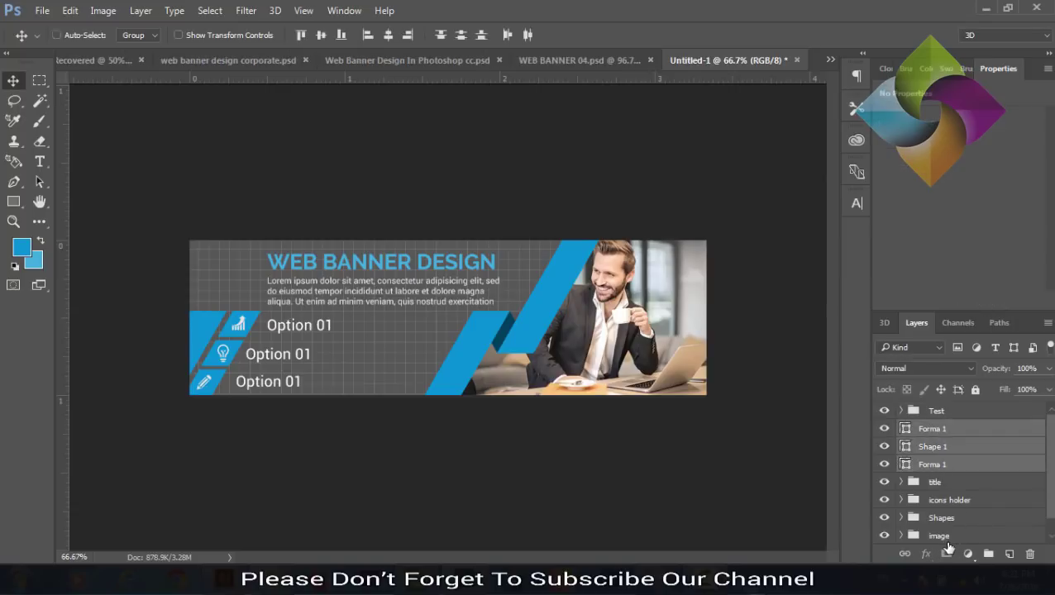
key("ctrl+g")
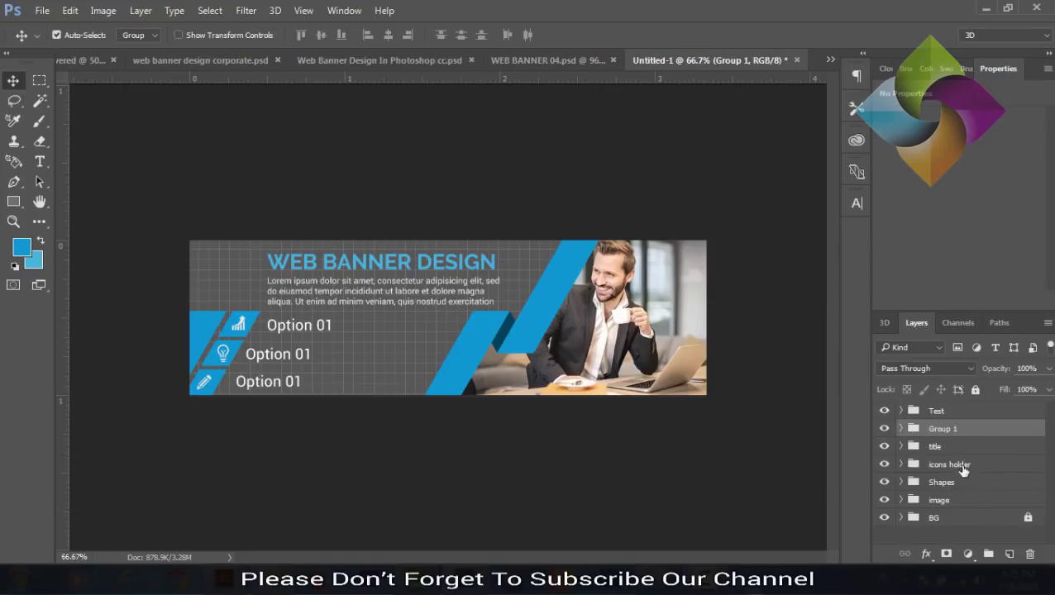
double_click(949, 429)
key("BackSpace")
type("Icons")
key("Return")
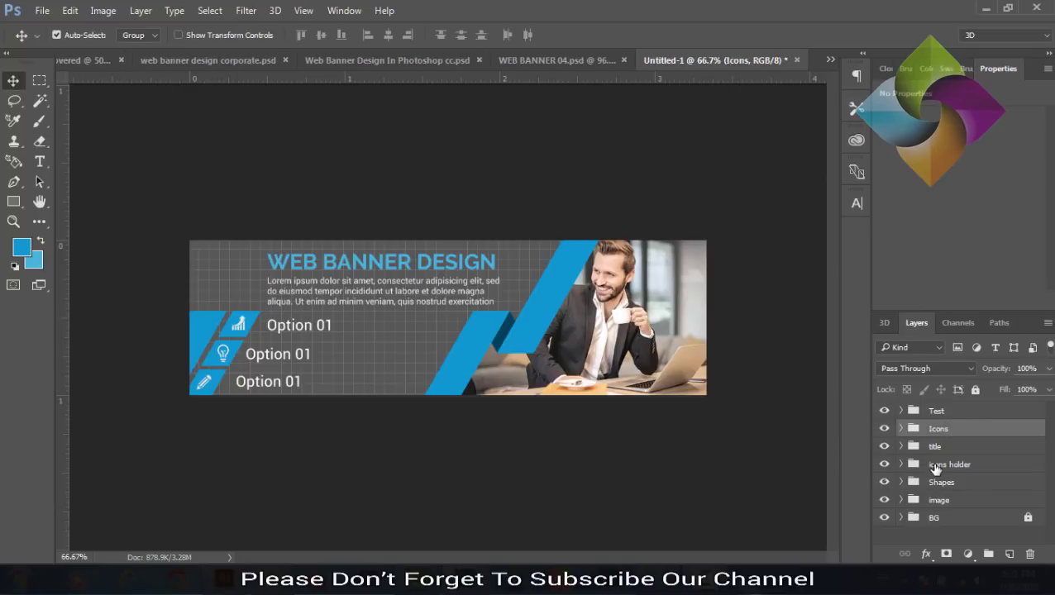
Step: Move icons holder above title, then group Test, Icons and icons holder as 'Contact'
left_click(934, 464)
key("ctrl+bracketright")
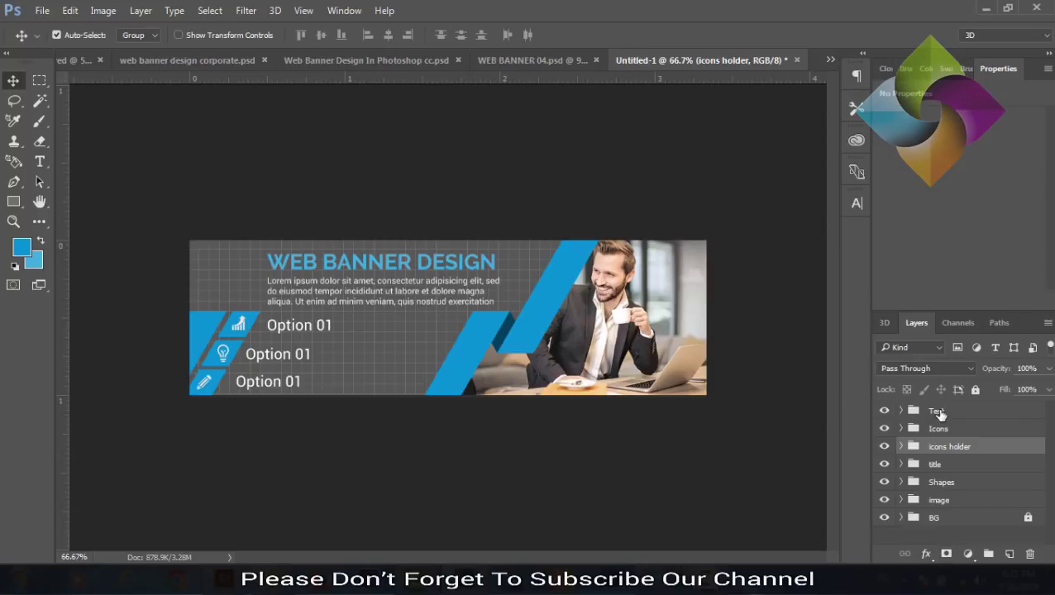
left_click(940, 414, "shift")
key("ctrl+g")
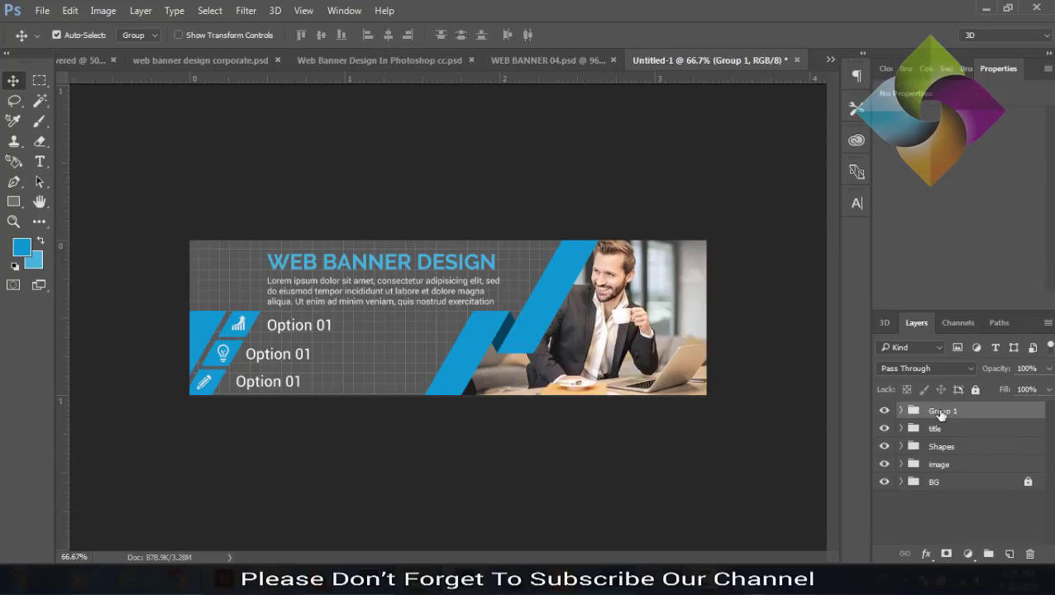
double_click(940, 412)
type("Co")
type("ntact")
Step: Confirm the Contact name, check each group's visibility, and nudge the title text slightly left
left_click(931, 518)
left_click(883, 411)
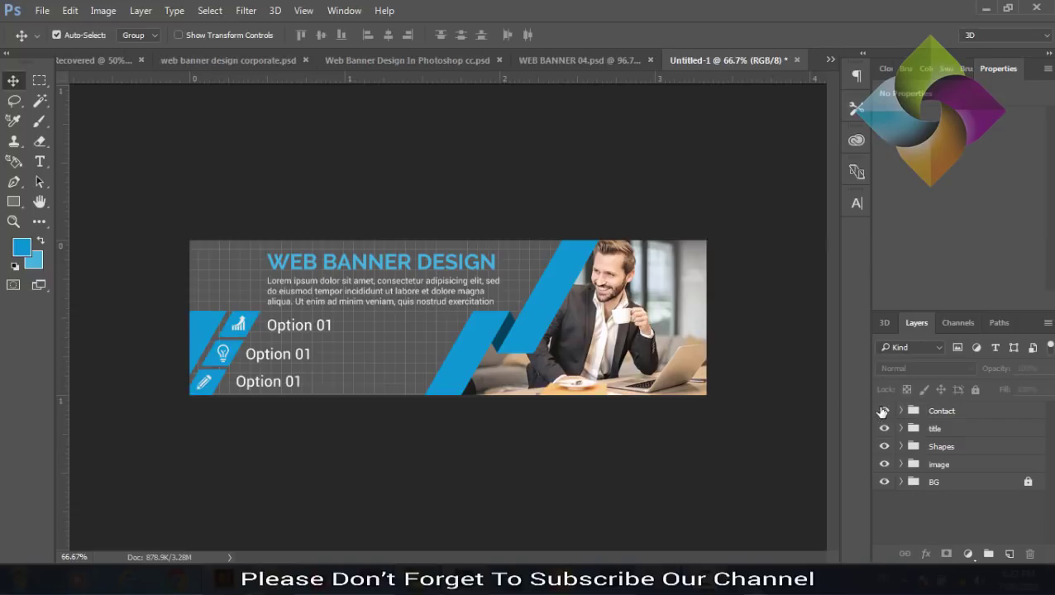
left_click(883, 428)
left_click(884, 447)
left_click(883, 464)
left_click(883, 464)
left_click(883, 481)
left_click_drag(397, 275, 394, 273)
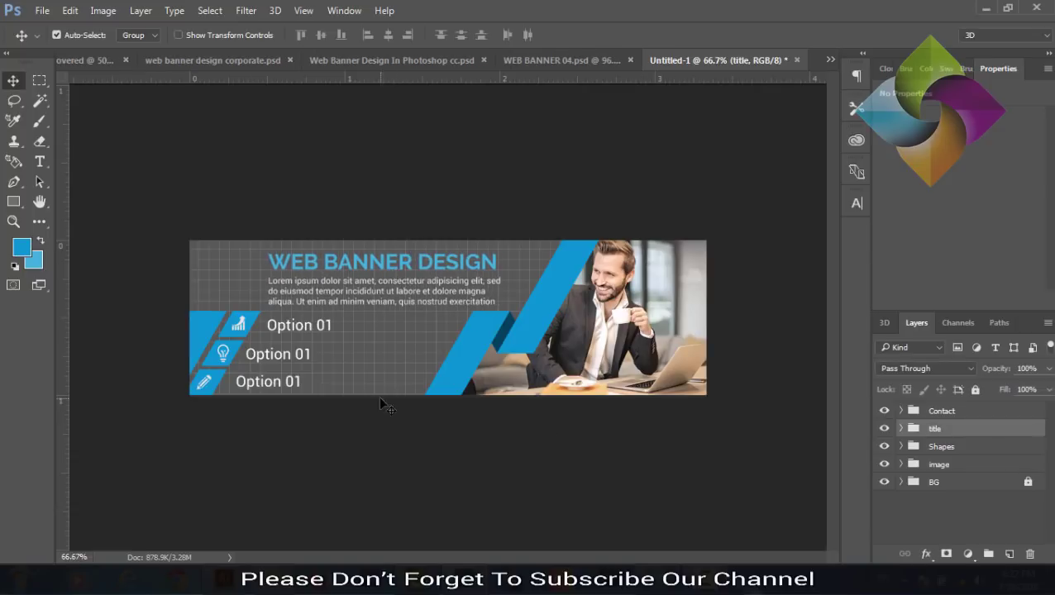
Step: Unlock the BG group after locked-layer warnings block editing Rectangle 1's colour
left_click(900, 483)
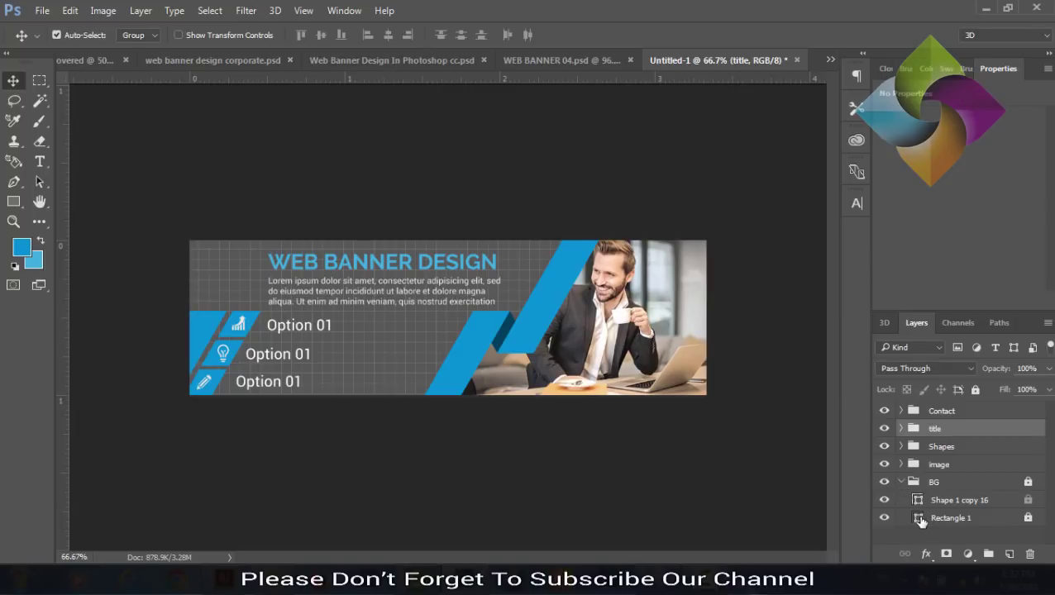
left_click(920, 519)
double_click(918, 518)
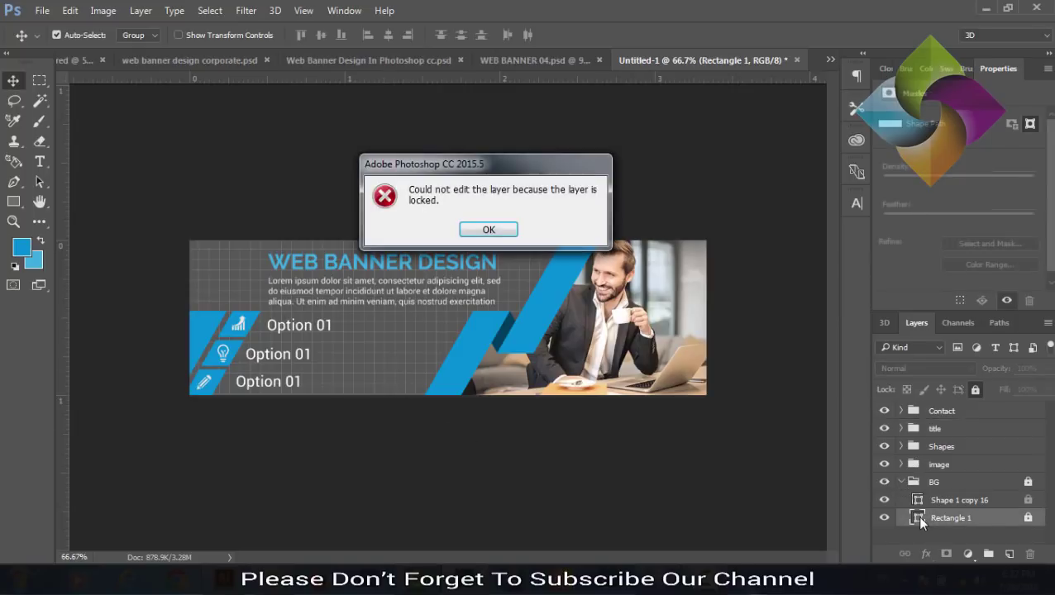
left_click(495, 232)
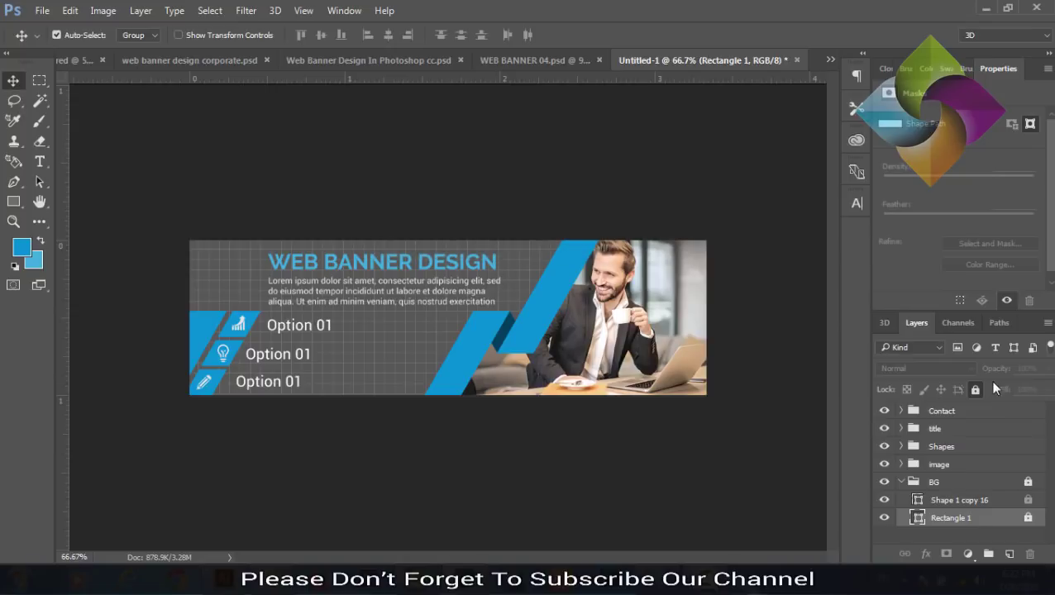
double_click(919, 518)
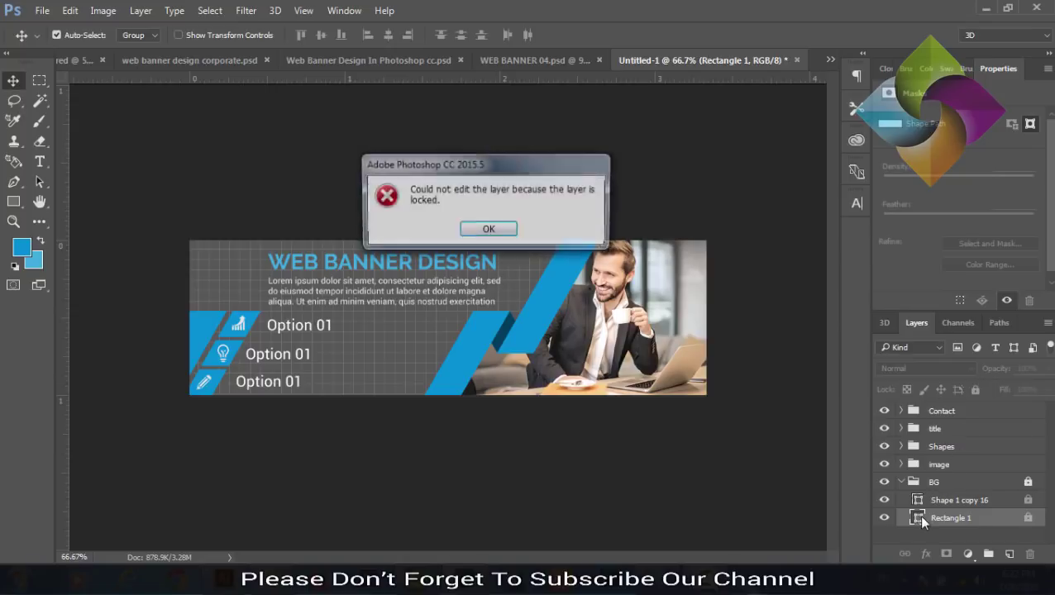
left_click(487, 229)
left_click(964, 483)
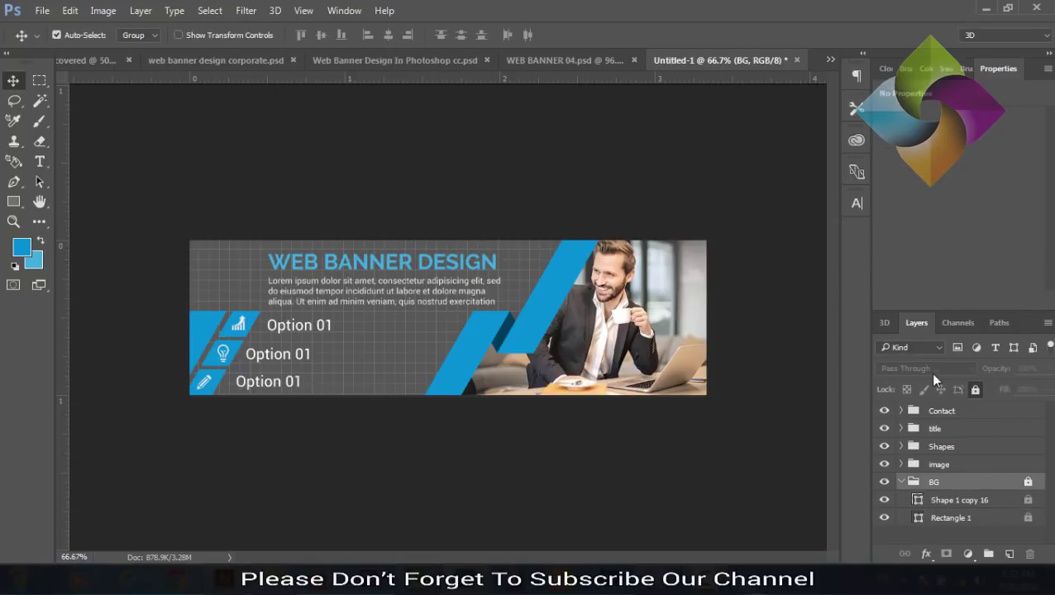
left_click(974, 388)
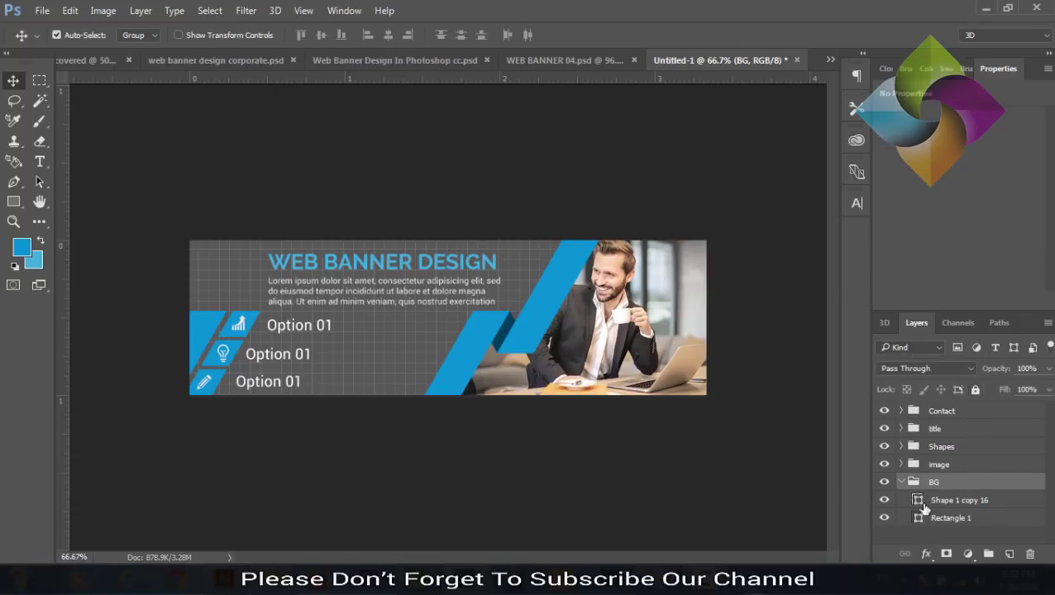
Step: Darken Rectangle 1 to grey 323232 and lower Shape 1 copy 16's opacity to 42%
double_click(918, 518)
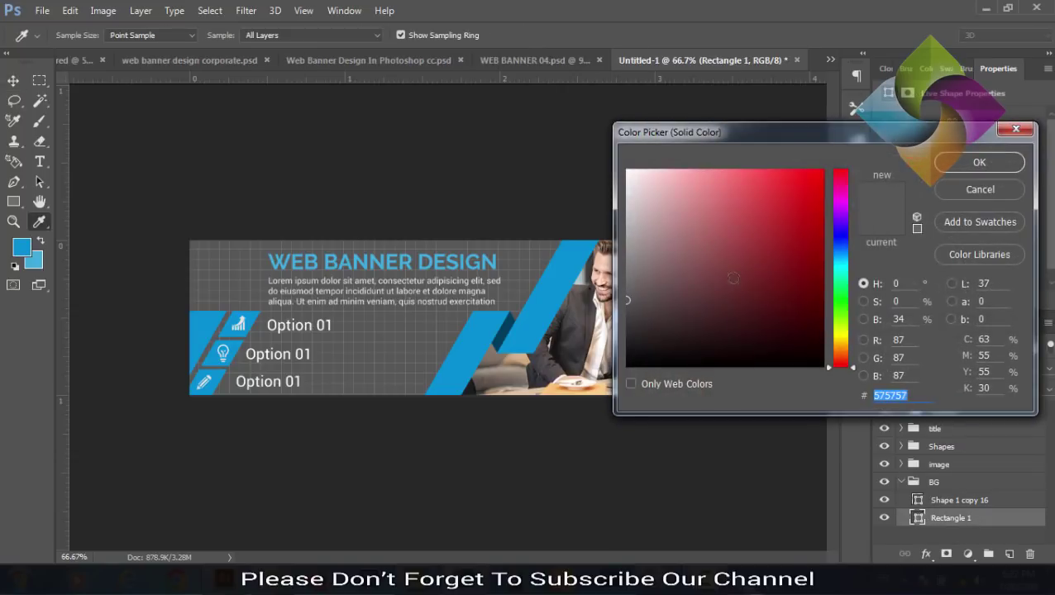
left_click_drag(631, 326, 627, 328)
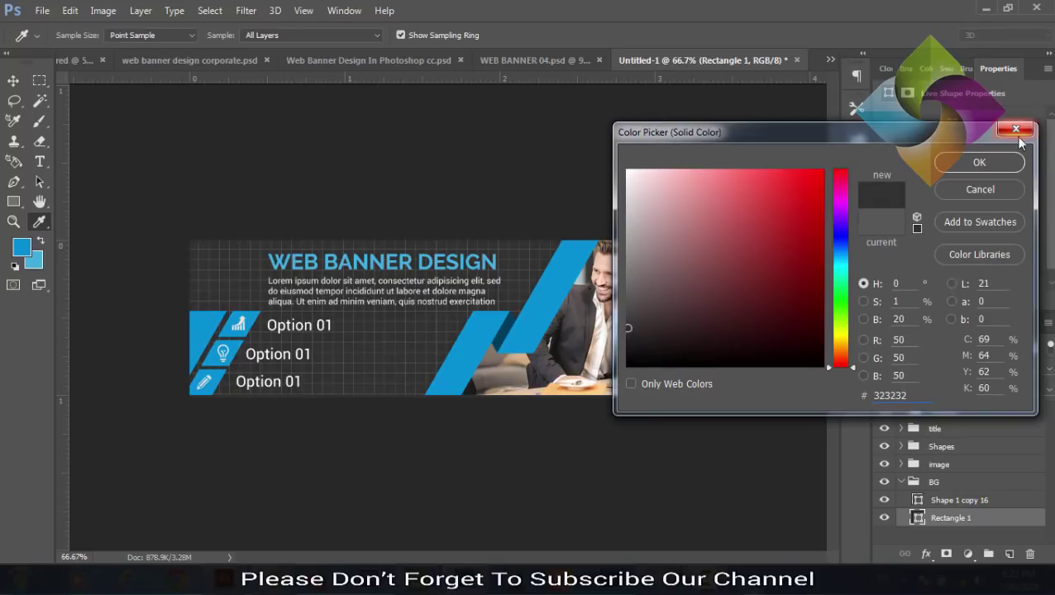
left_click(992, 160)
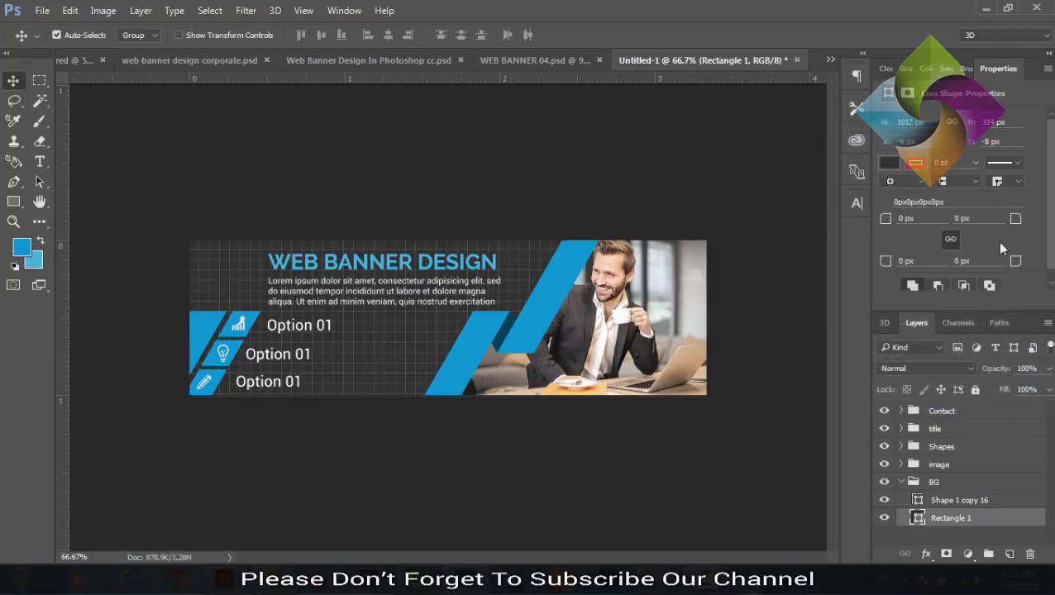
left_click(963, 502)
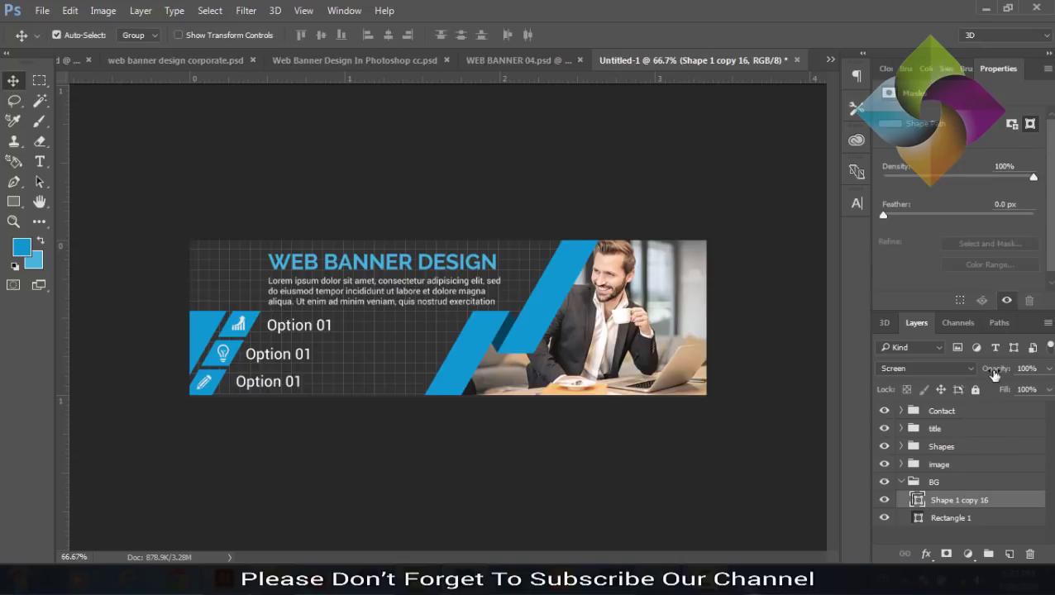
left_click_drag(999, 376, 951, 386)
Step: Collapse the BG group and zoom in to 100% and back out to review the banner
left_click(902, 482)
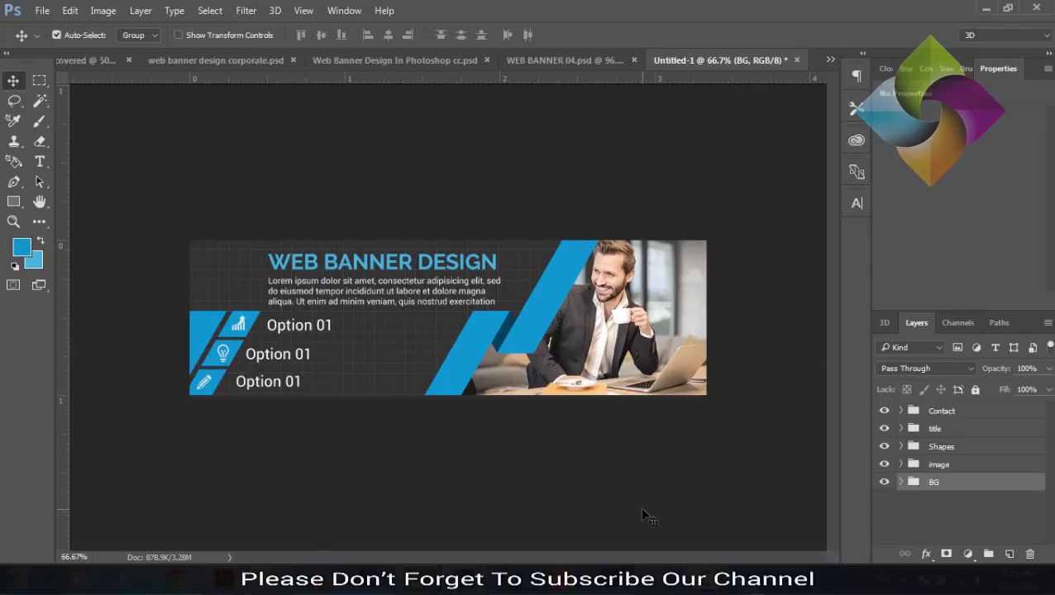
key("ctrl+plus")
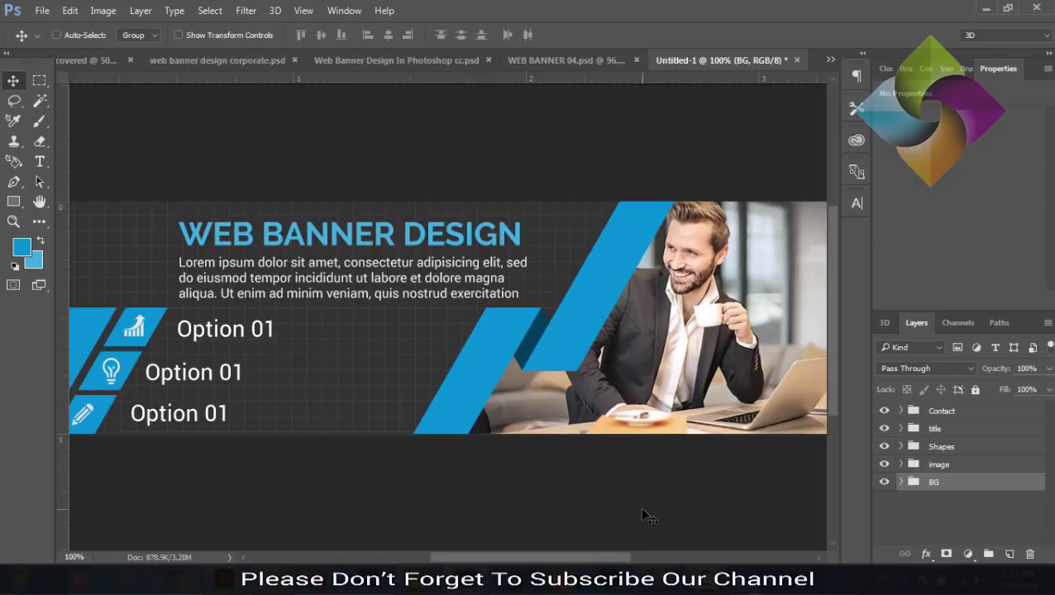
key("ctrl+minus")
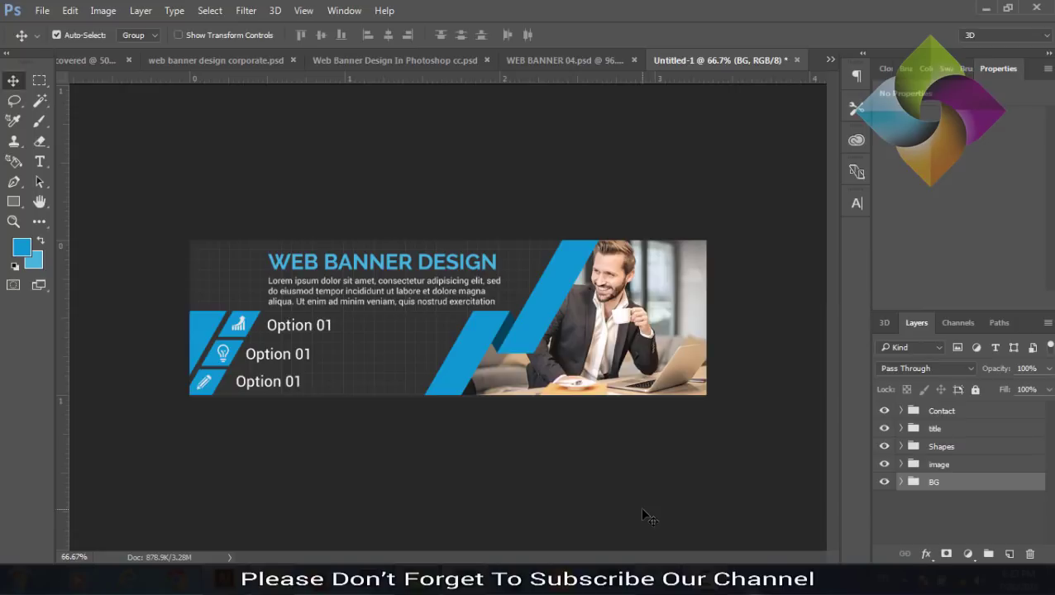
Step: Switch to WEB BANNER 04.psd and zoom out to 66.67% to fit it
left_click(573, 61)
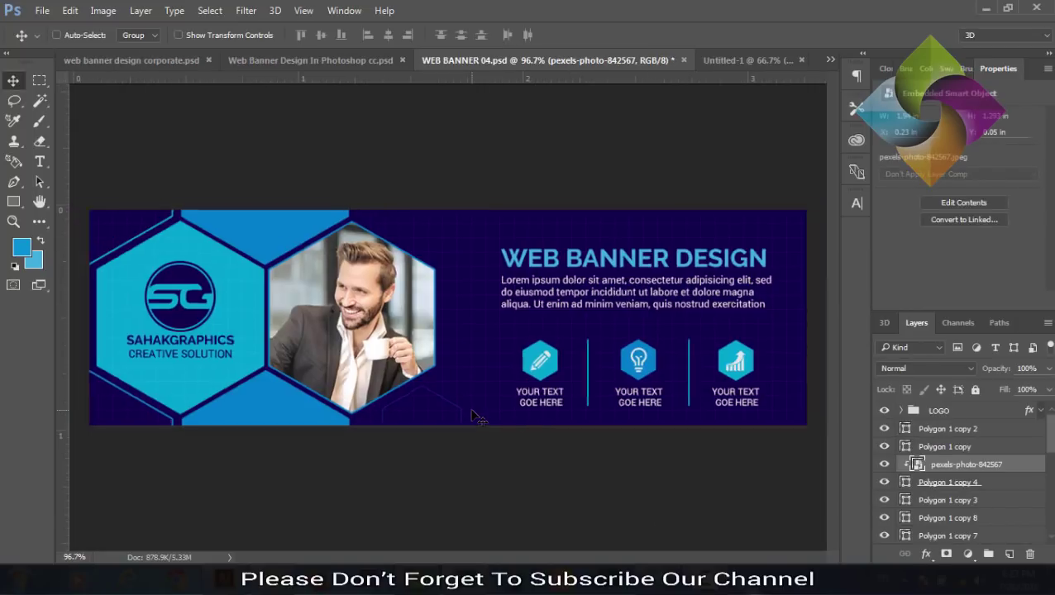
key("ctrl+minus")
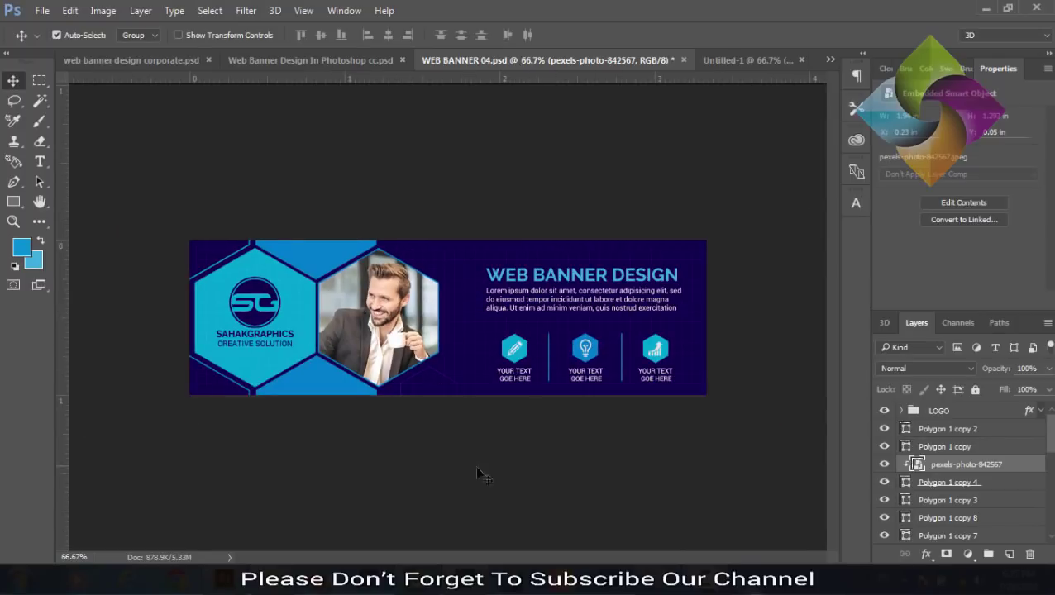